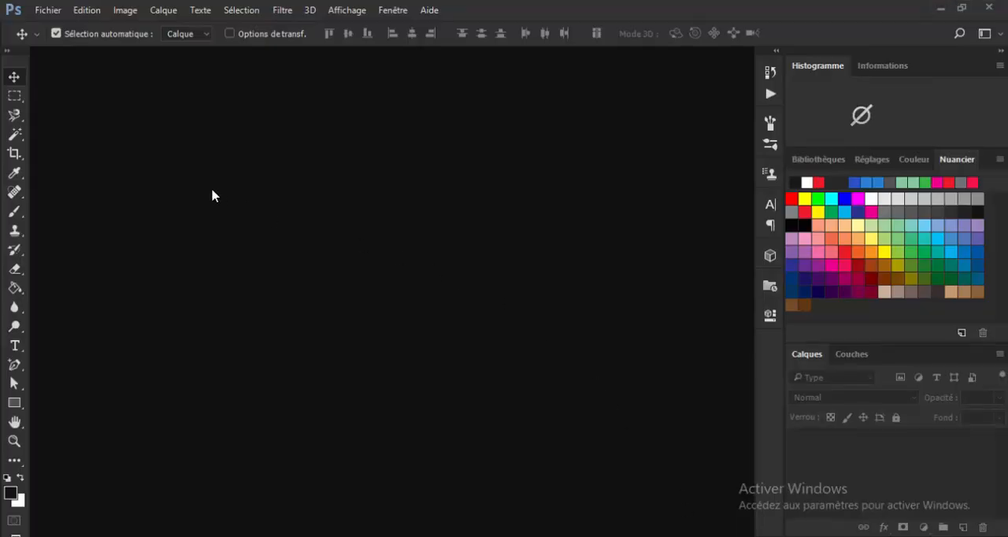
# Create a new document named b1, 1024 x 512 pixels at 300 pixels per inch, in 8-bit RGB colour with a white background.
pyautogui.click(48, 10)
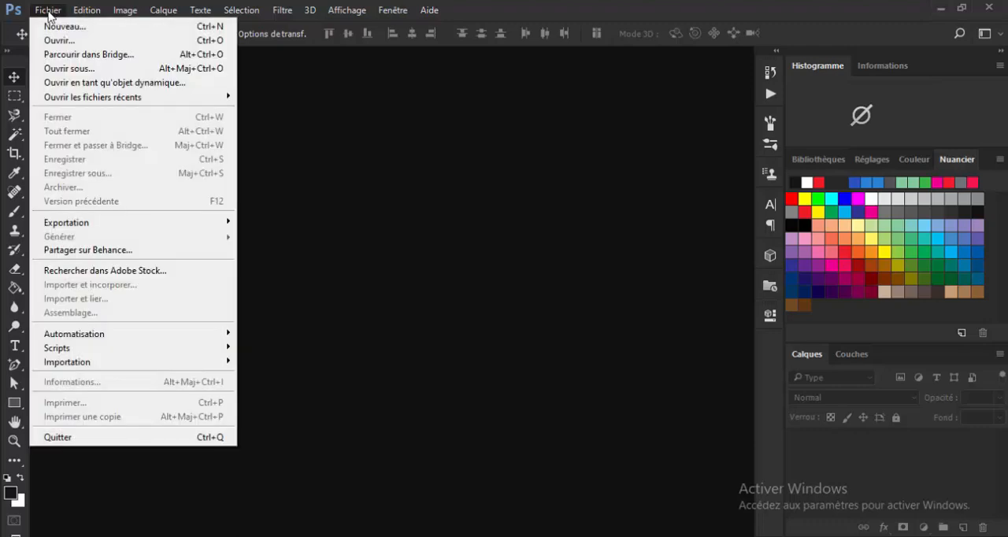
pyautogui.click(58, 29)
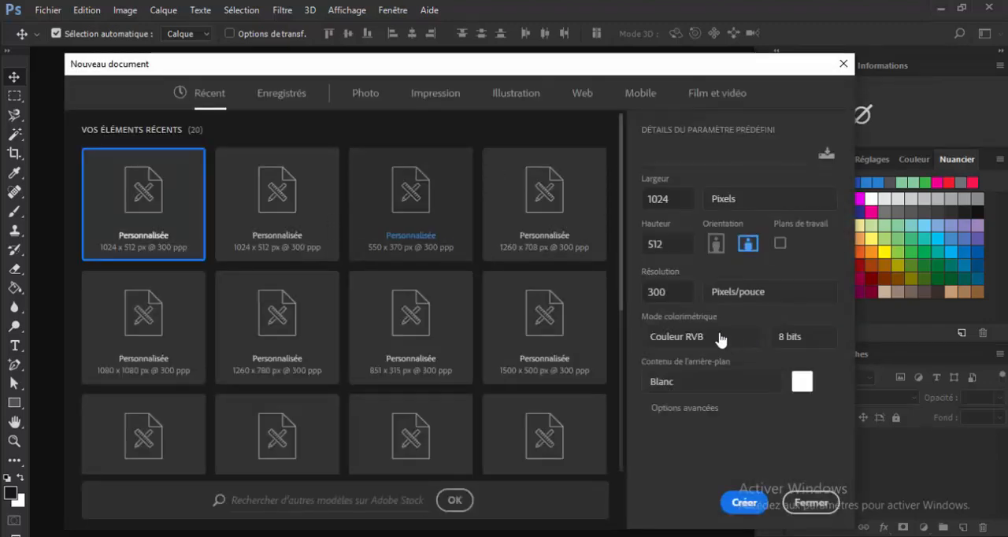
pyautogui.doubleClick(676, 200)
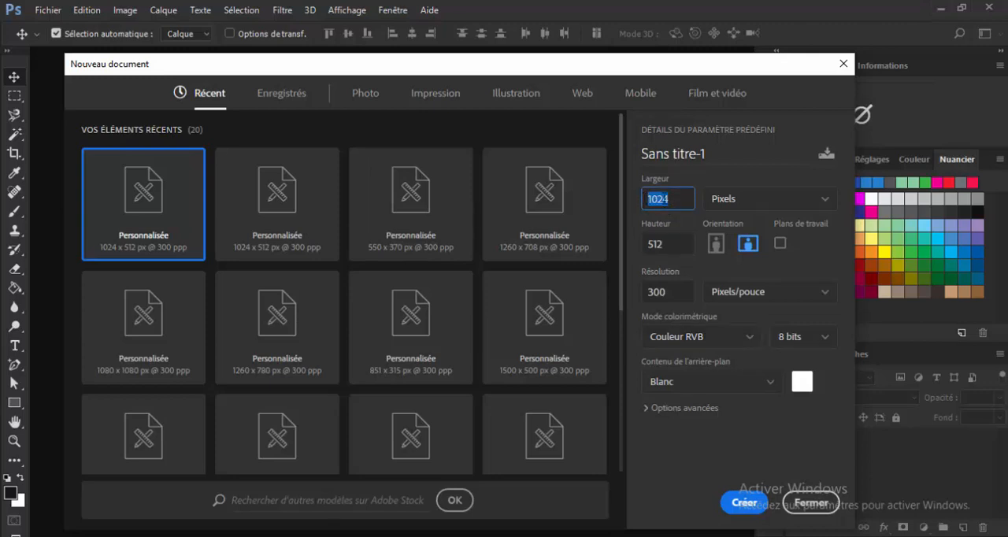
pyautogui.click(712, 154)
pyautogui.press('BackSpace')
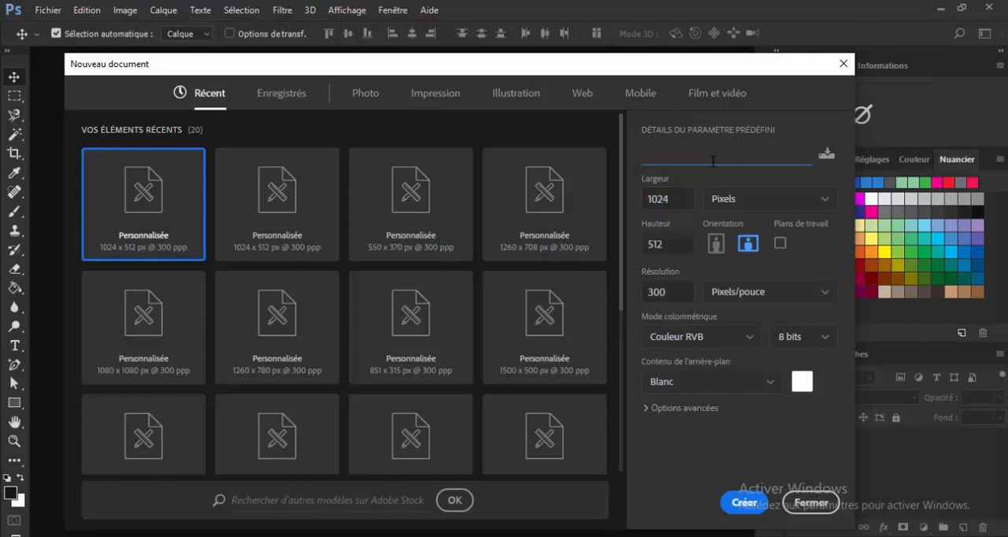
pyautogui.write('ba')
pyautogui.press('Return')
pyautogui.click(785, 295)
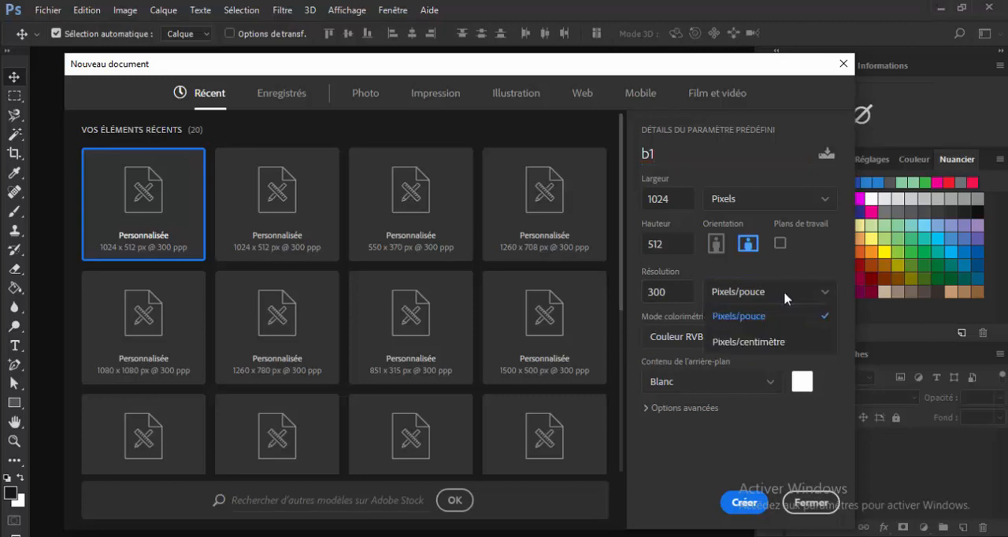
pyautogui.click(681, 291)
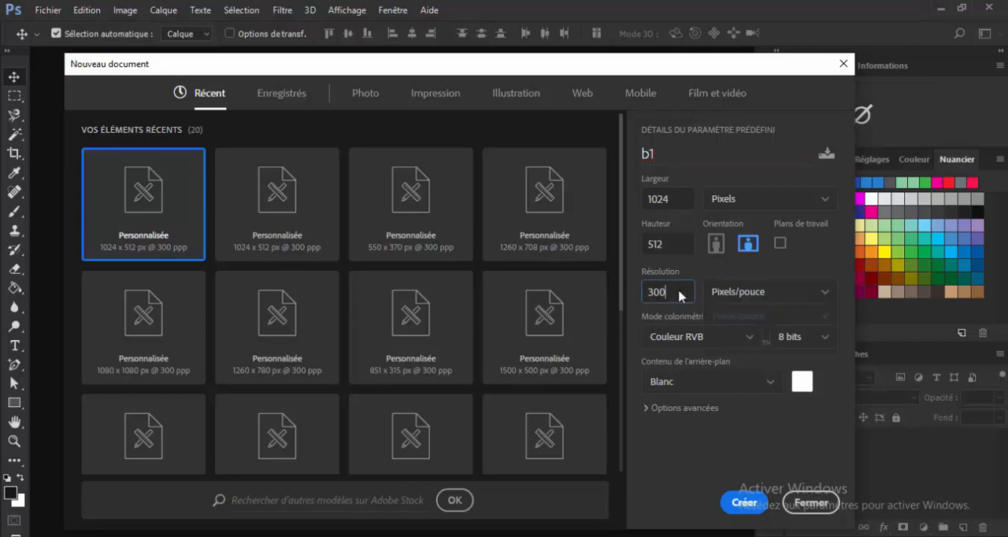
pyautogui.click(717, 339)
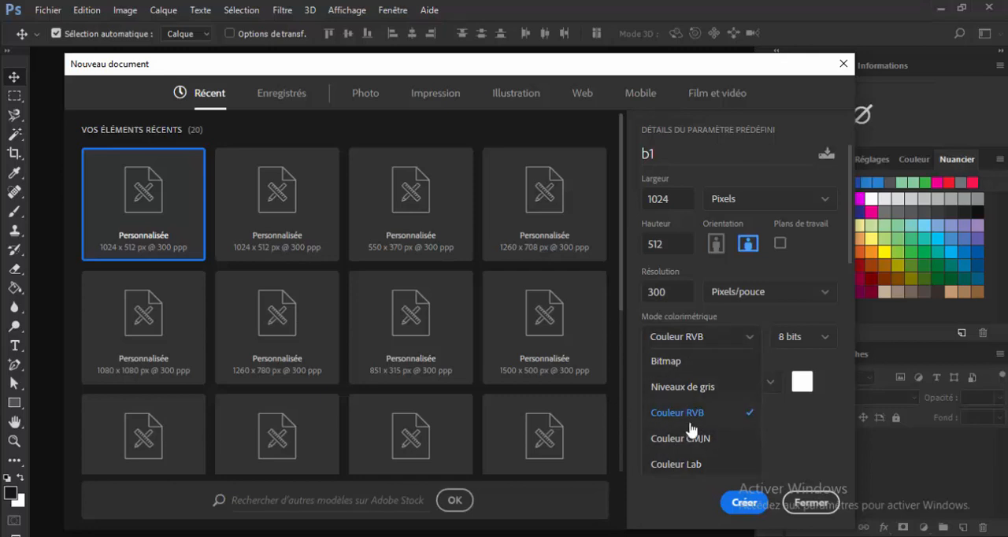
pyautogui.click(779, 417)
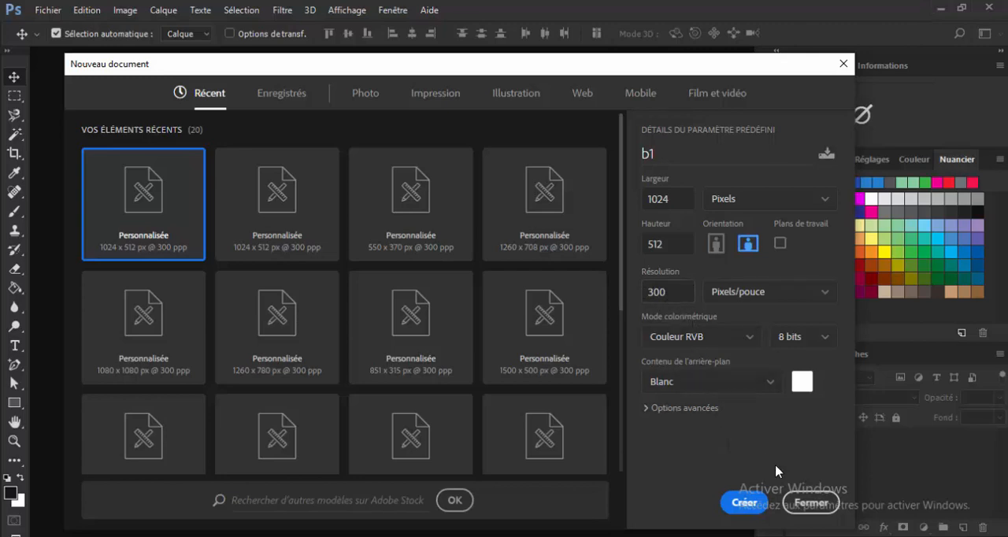
pyautogui.click(730, 504)
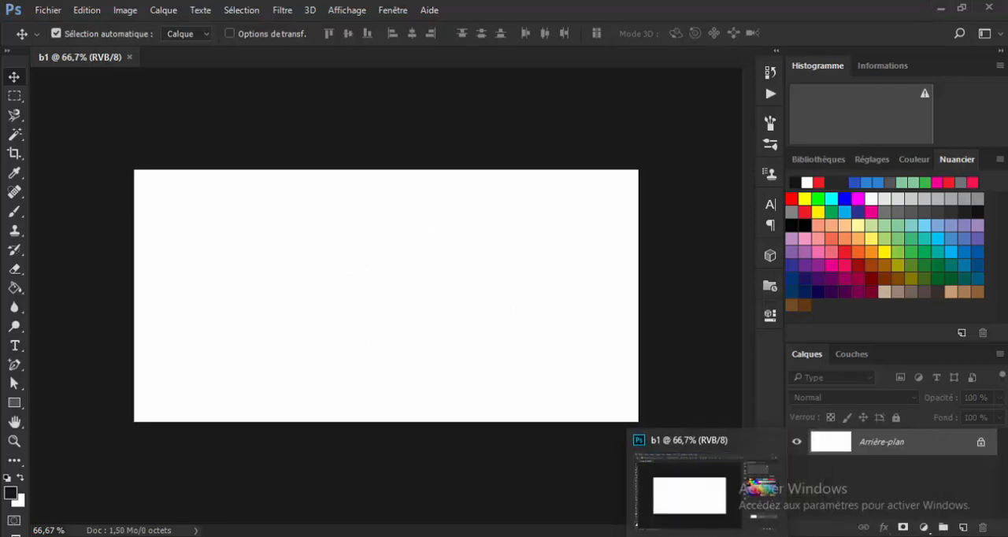
# Switch to Microsoft Office Picture Manager to view the watch image a.jpg, and return to the b1 document.
pyautogui.moveTo(780, 536)
pyautogui.click(858, 484)
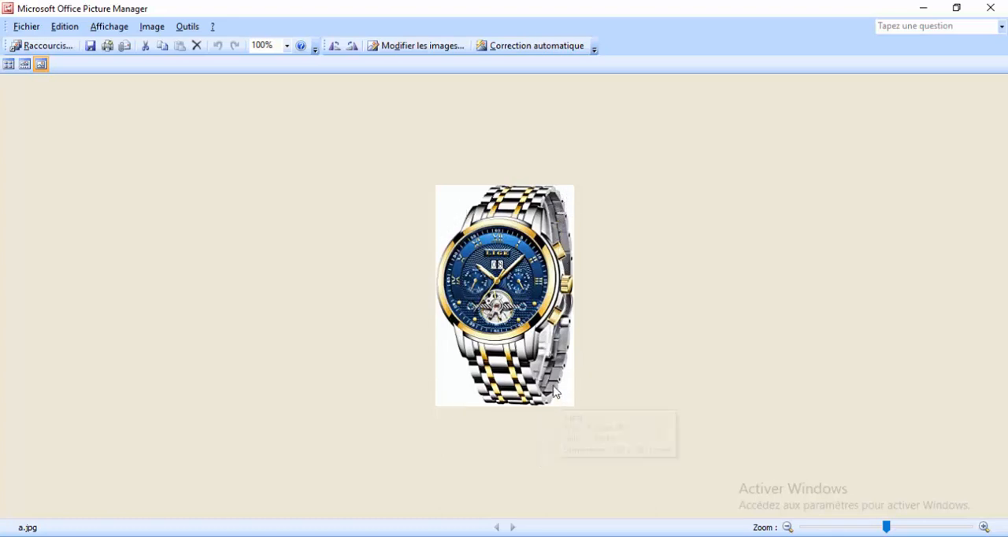
pyautogui.hotkey('alt', 'Tab')
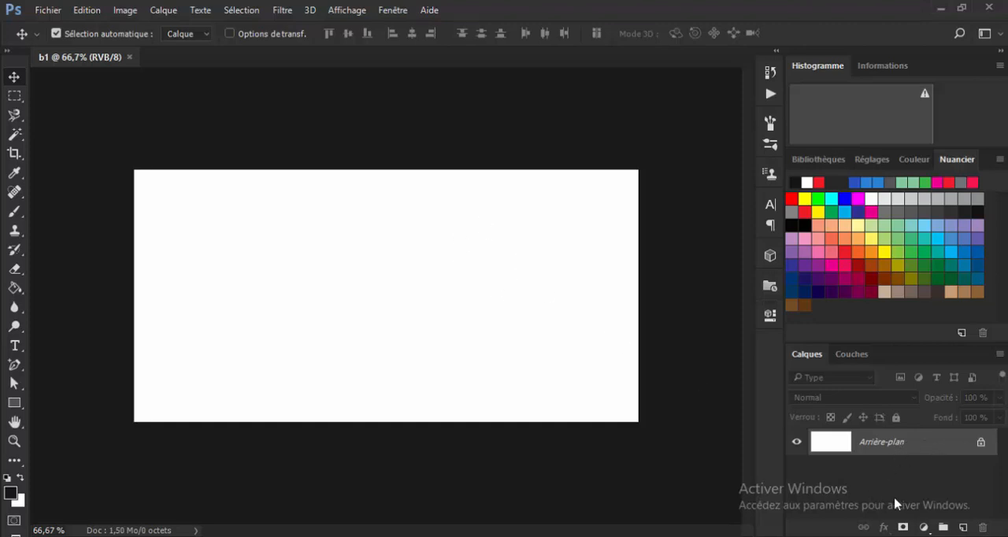
# Add a solid colour fill layer above the background in yellow f4c00d.
pyautogui.click(925, 527)
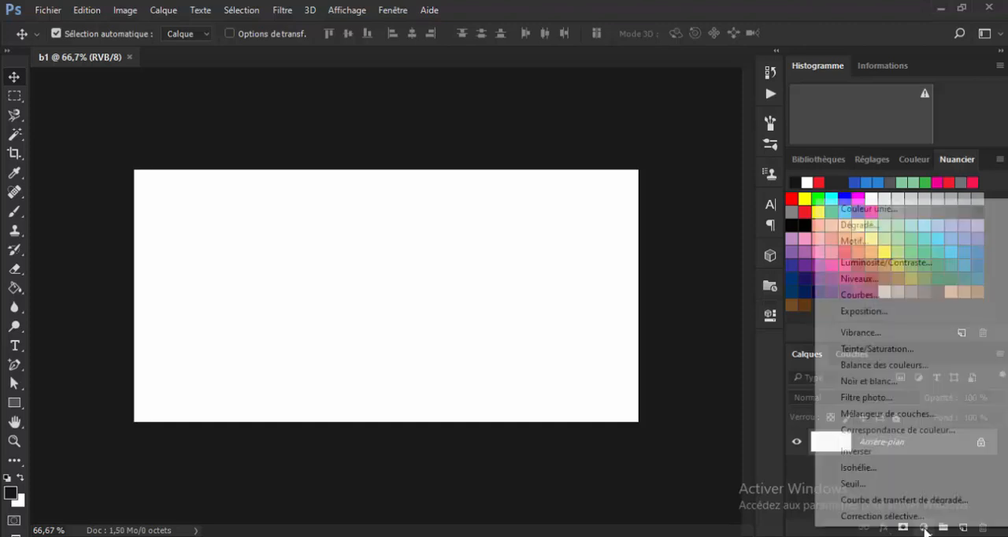
pyautogui.click(860, 208)
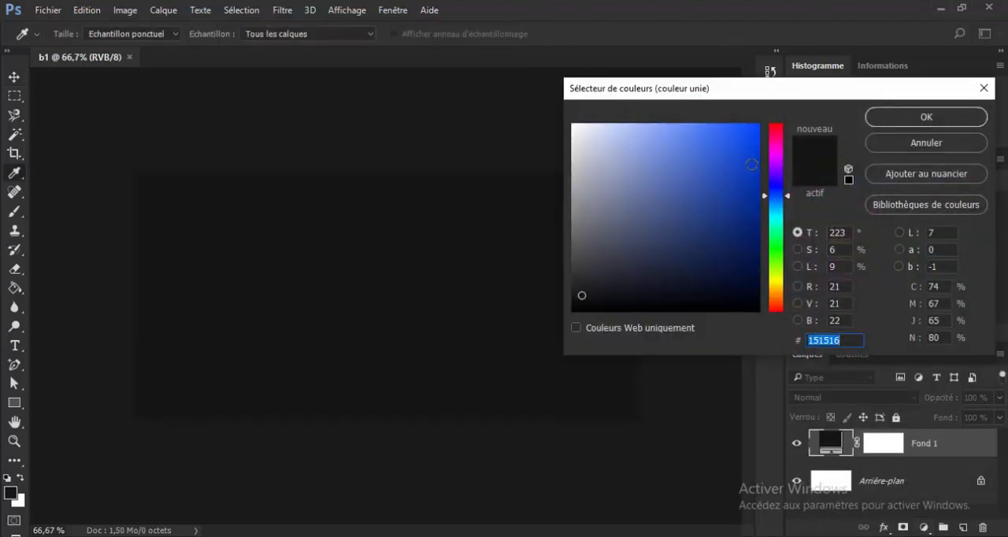
pyautogui.click(779, 288)
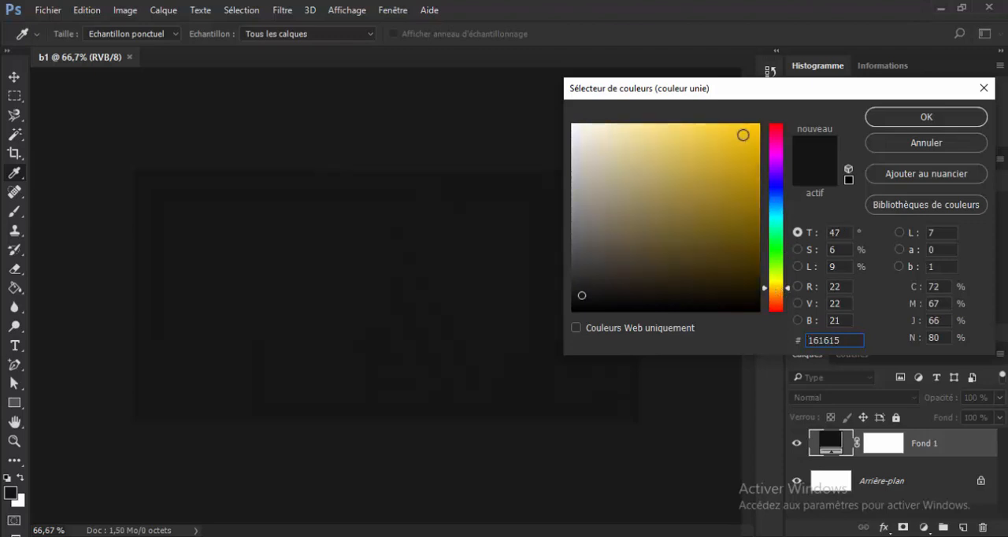
pyautogui.click(749, 132)
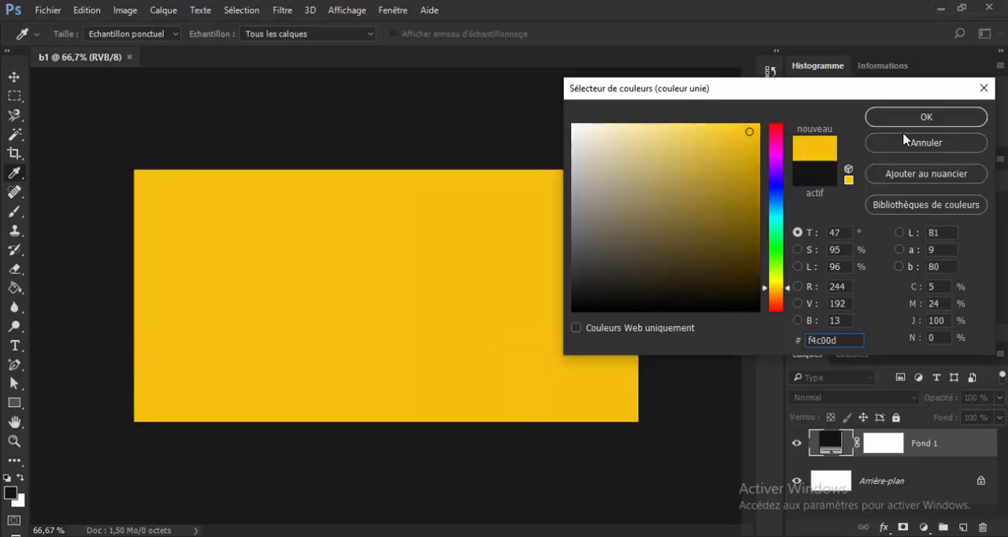
pyautogui.click(936, 120)
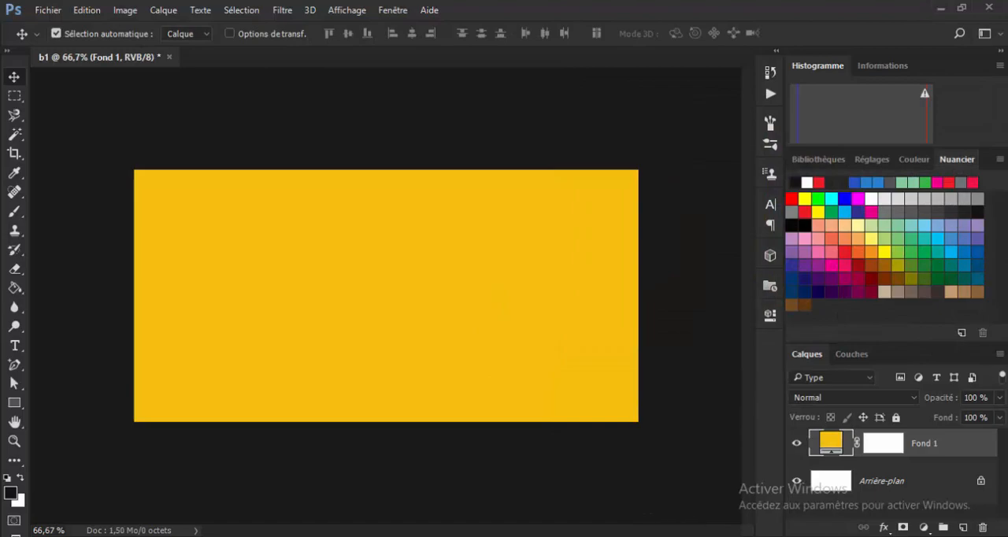
# Try placing a.jpg from the image folder onto the yellow canvas and moving it towards the right side.
pyautogui.hotkey('alt', 'Tab')
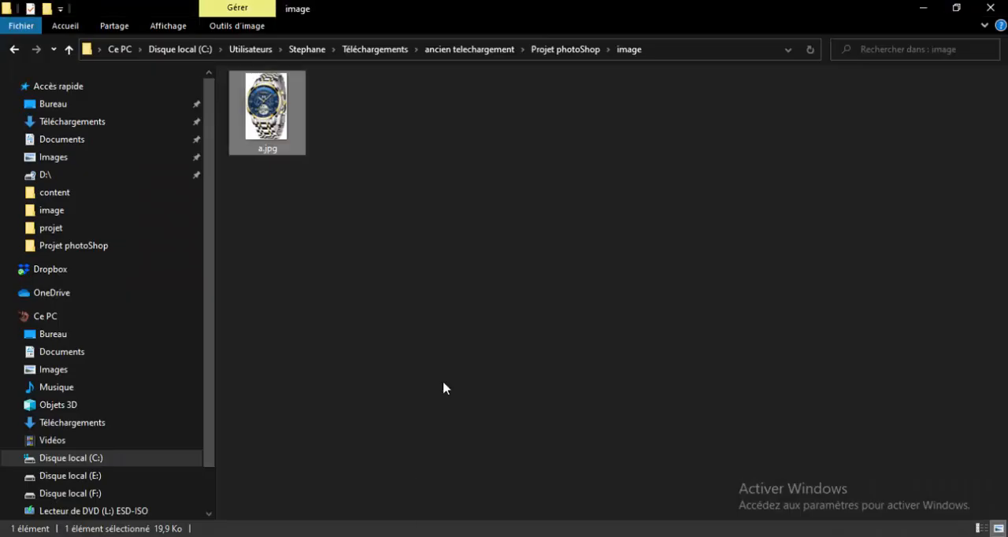
pyautogui.moveTo(294, 122); pyautogui.dragTo(541, 302)
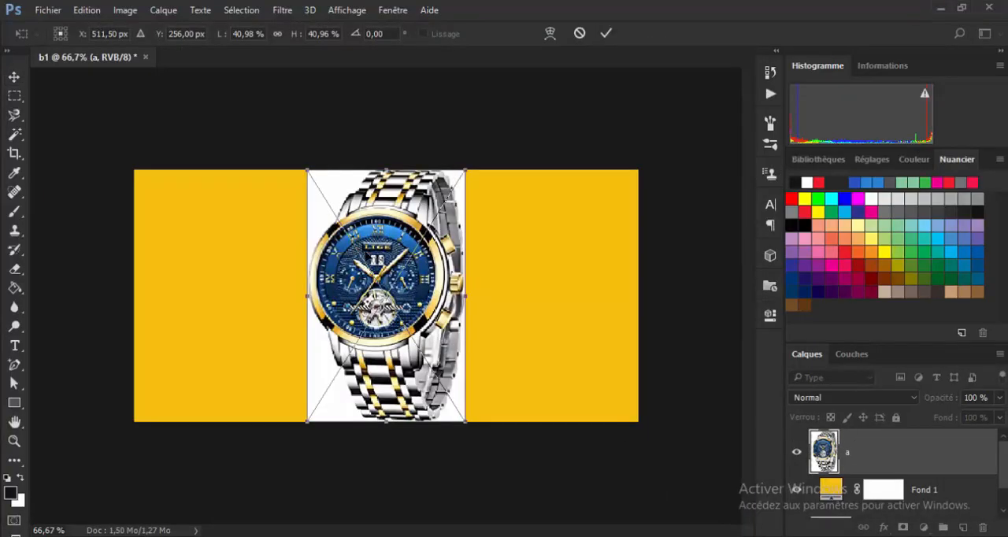
pyautogui.moveTo(377, 260); pyautogui.dragTo(525, 259)
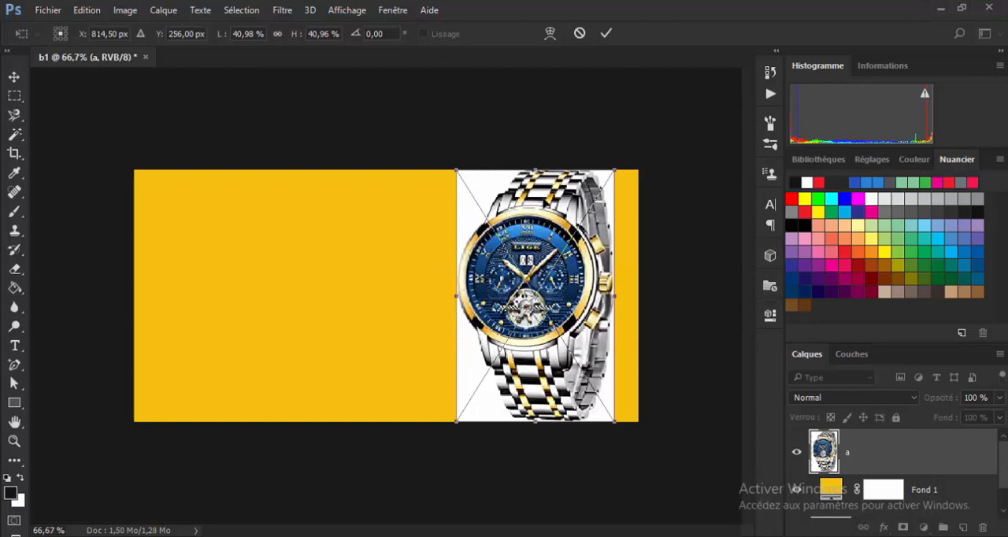
pyautogui.click(605, 33)
pyautogui.click(892, 453)
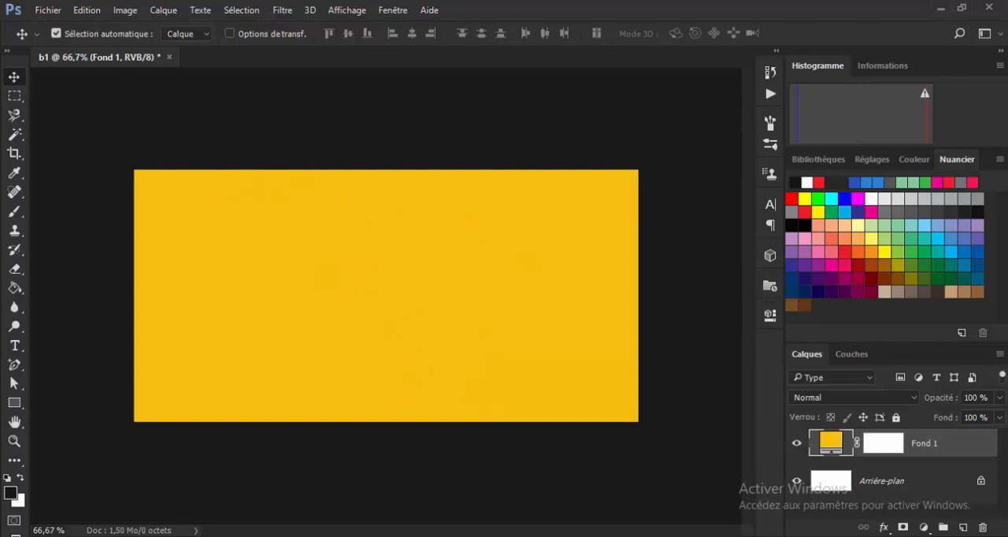
# Switch to the image folder in File Explorer and open a.jpg with Adobe Photoshop CC 2017 as a separate document.
pyautogui.hotkey('alt', 'Tab')
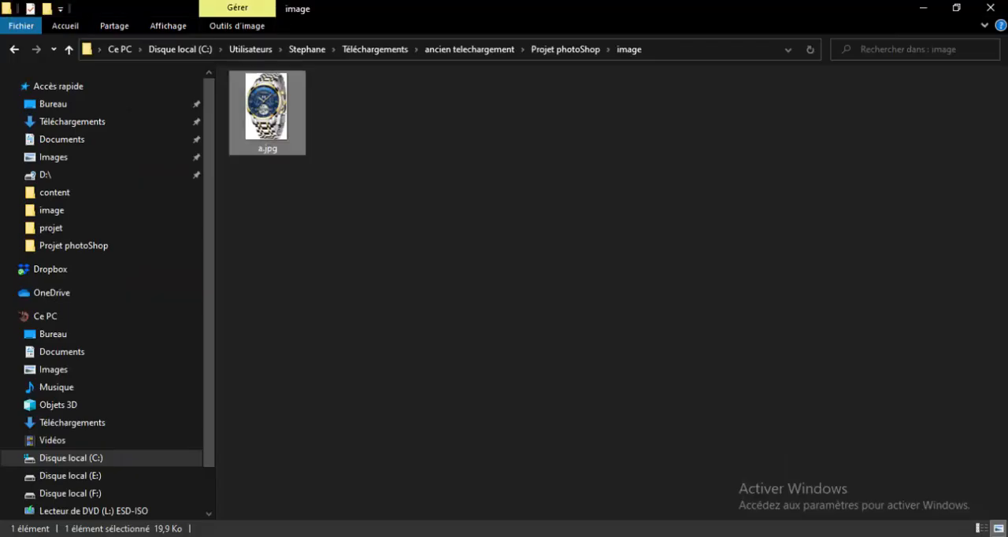
pyautogui.rightClick(278, 116)
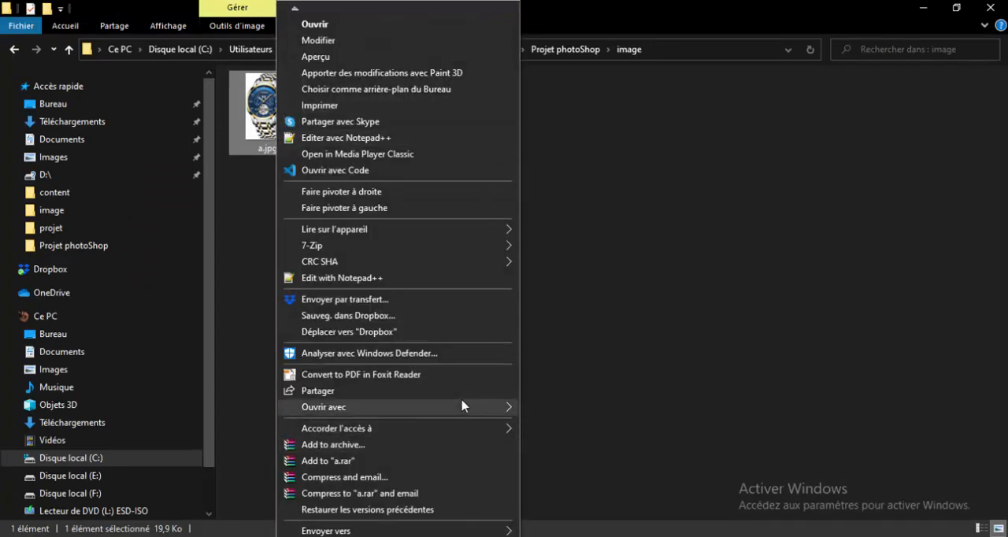
pyautogui.moveTo(488, 408)
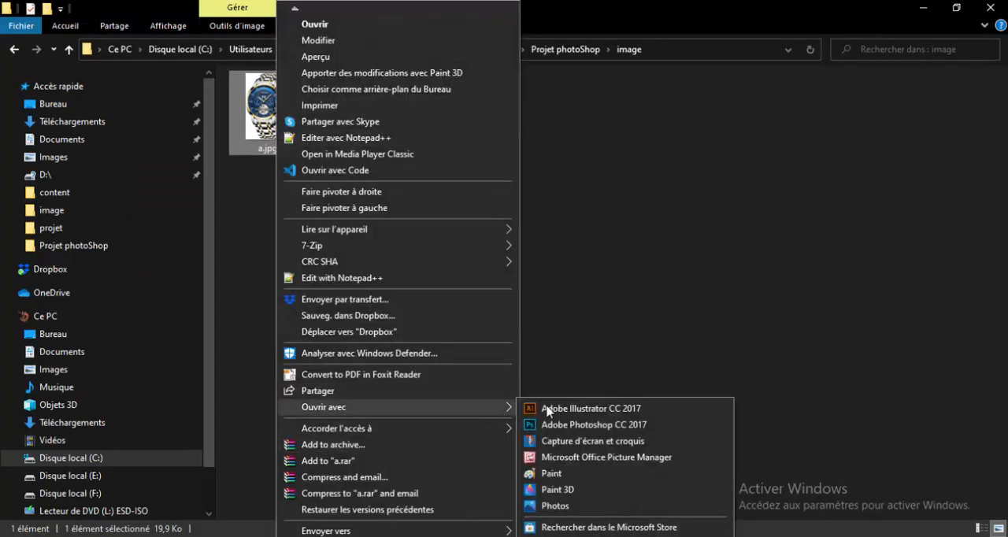
pyautogui.click(588, 425)
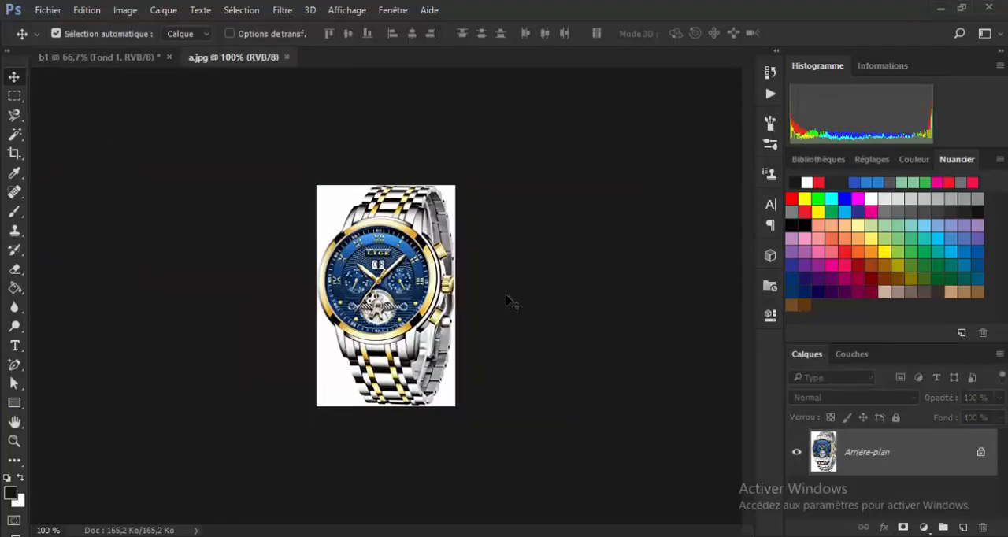
# Unlock the background layer of a.jpg so it becomes an editable layer.
pyautogui.click(980, 454)
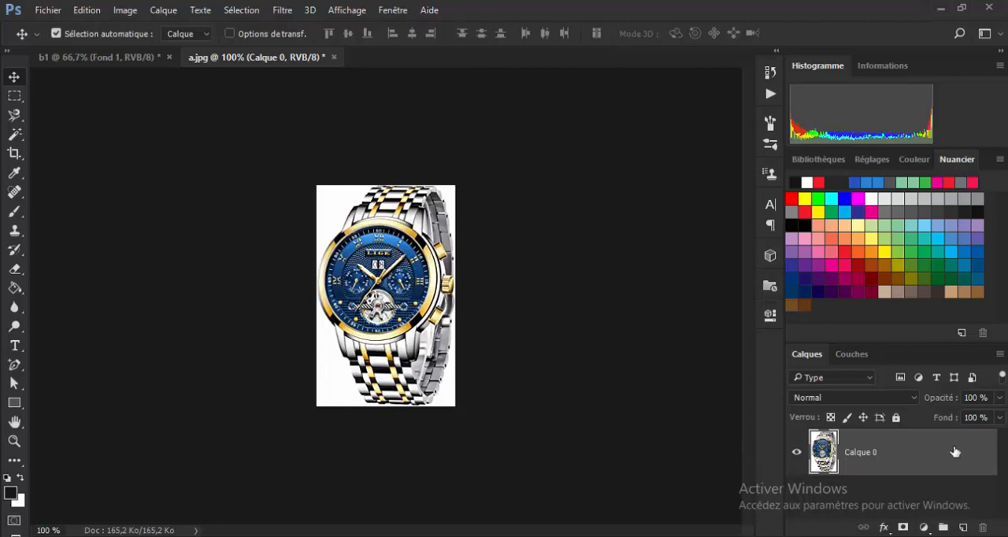
pyautogui.click(896, 419)
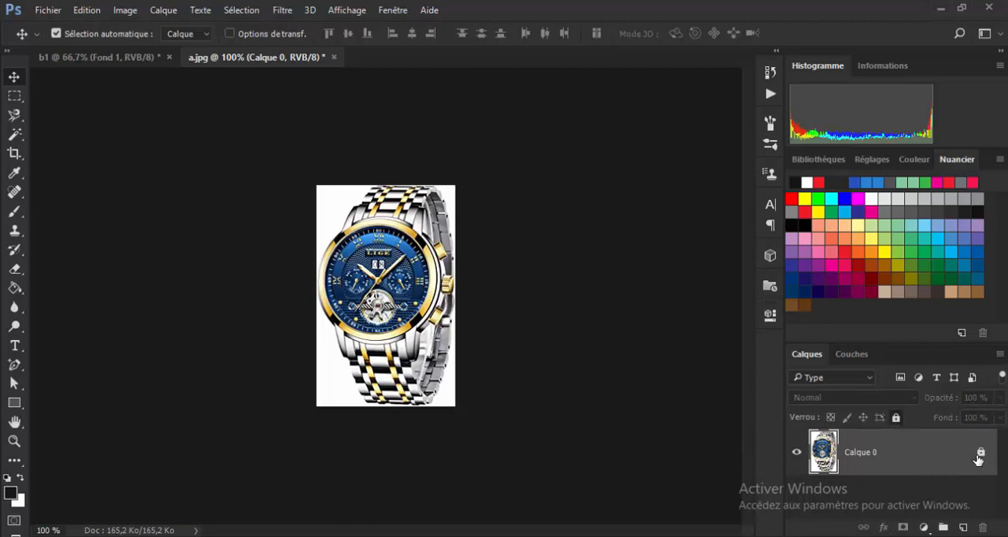
pyautogui.click(980, 455)
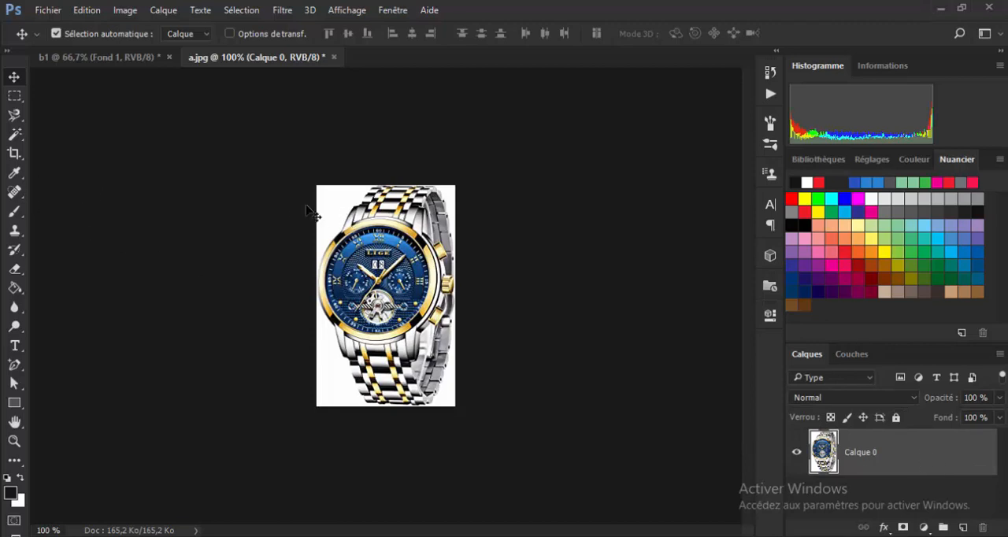
# Select the white area around the watch with the Magic Wand tool at tolerance 32, delete it and deselect.
pyautogui.click(14, 133)
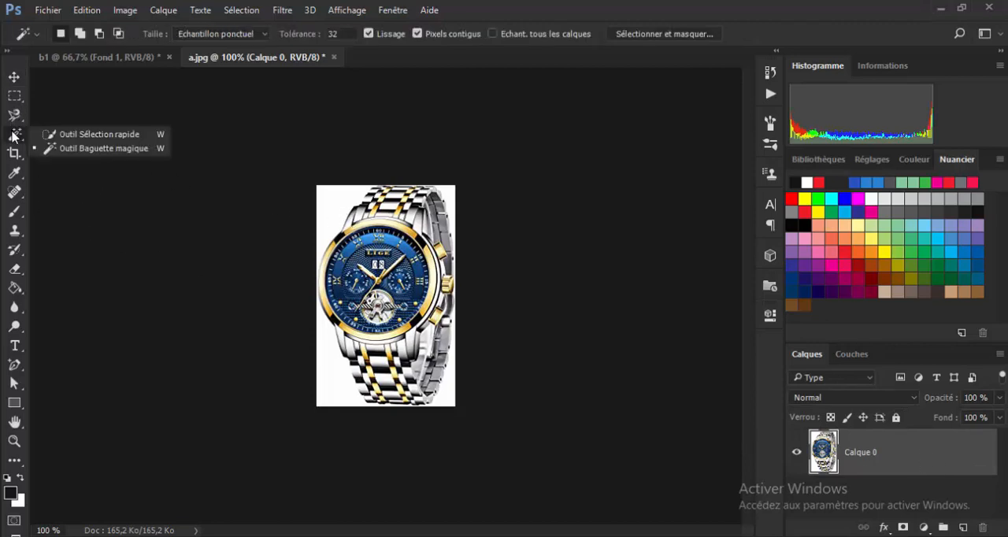
pyautogui.click(73, 151)
pyautogui.click(337, 209)
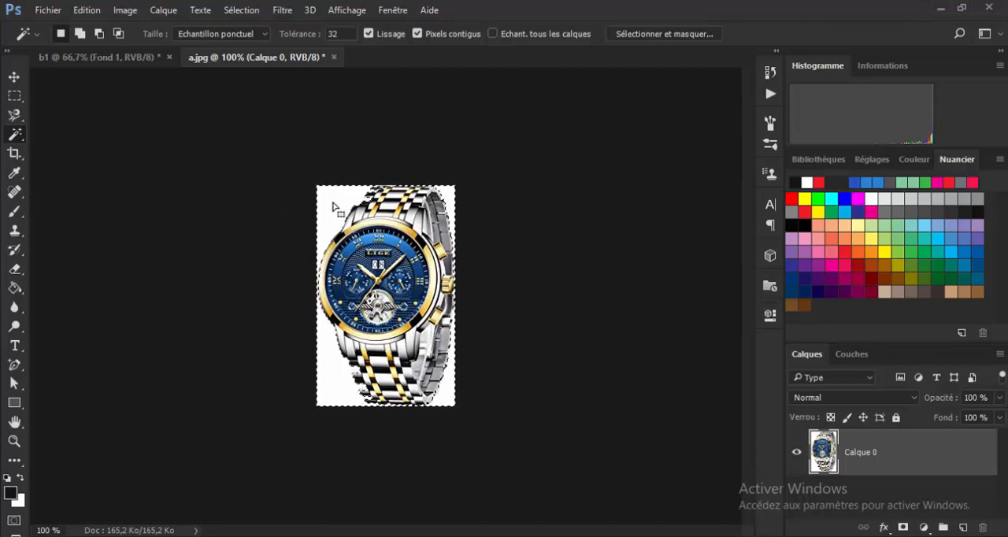
pyautogui.press('Delete')
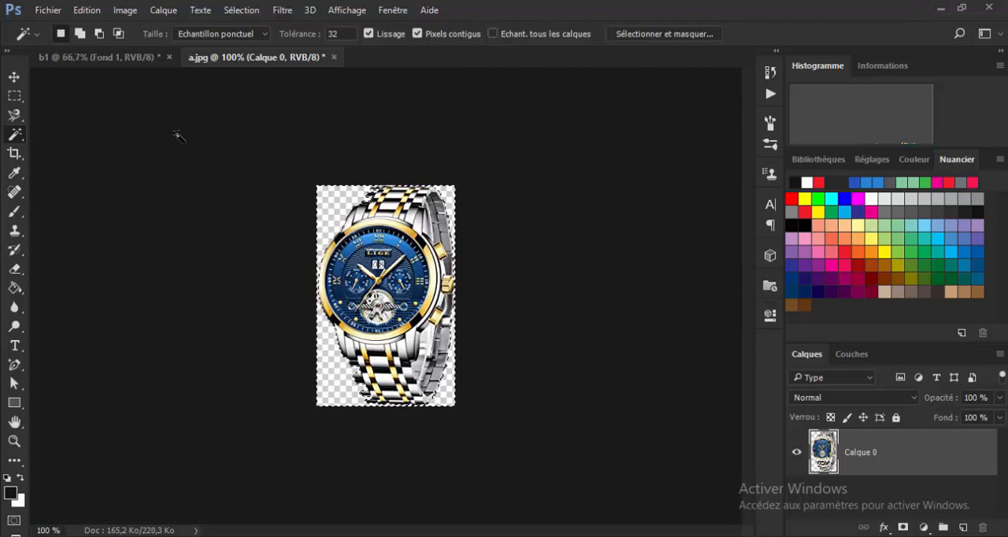
pyautogui.hotkey('ctrl', 'd')
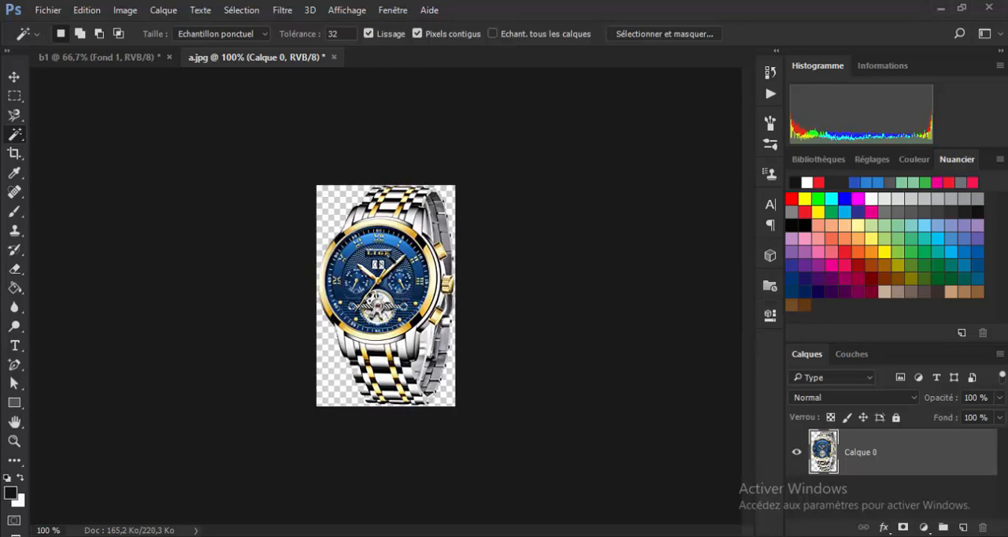
# Move the cut-out watch from a.jpg into the b1 document and position it on the right half of the yellow background.
pyautogui.click(14, 77)
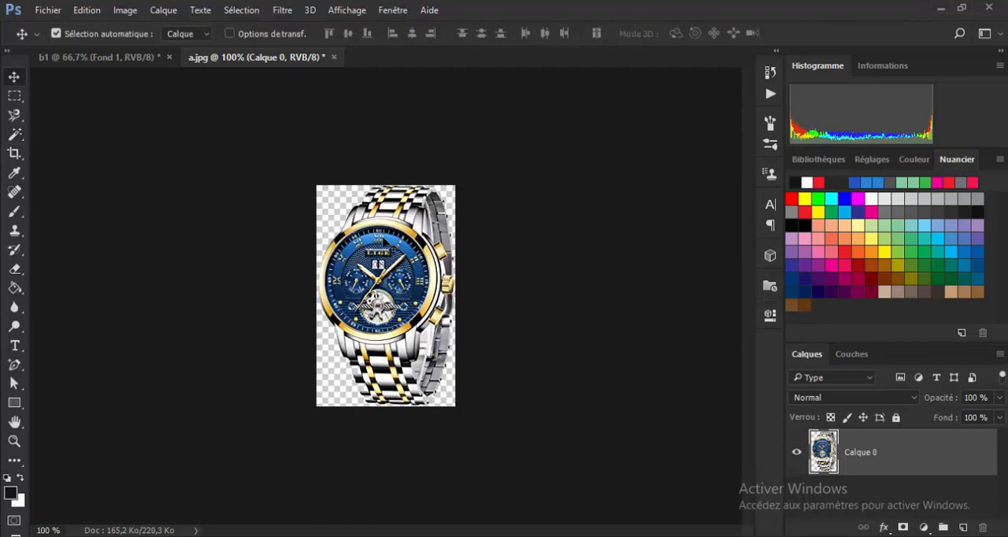
pyautogui.moveTo(389, 223); pyautogui.dragTo(393, 197)
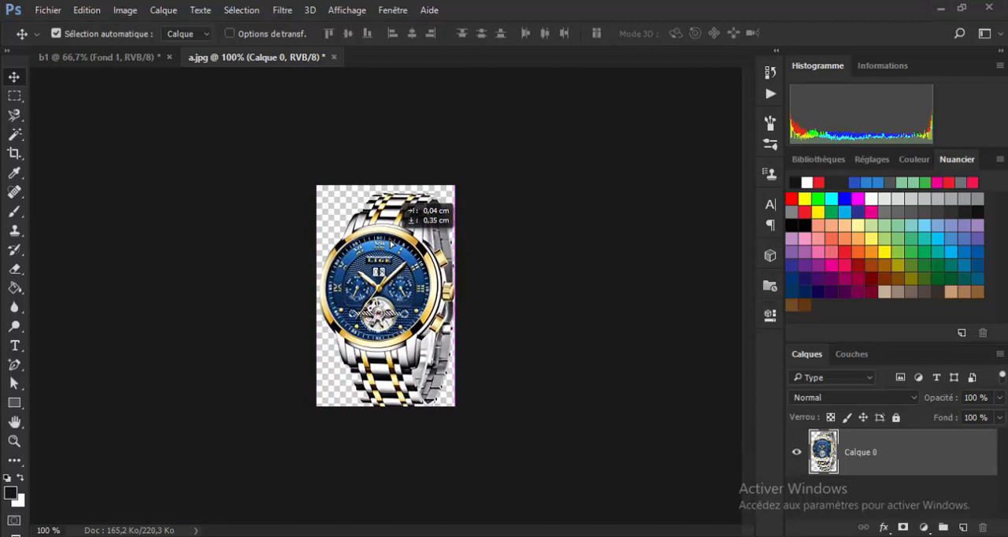
pyautogui.moveTo(391, 244); pyautogui.dragTo(525, 280)
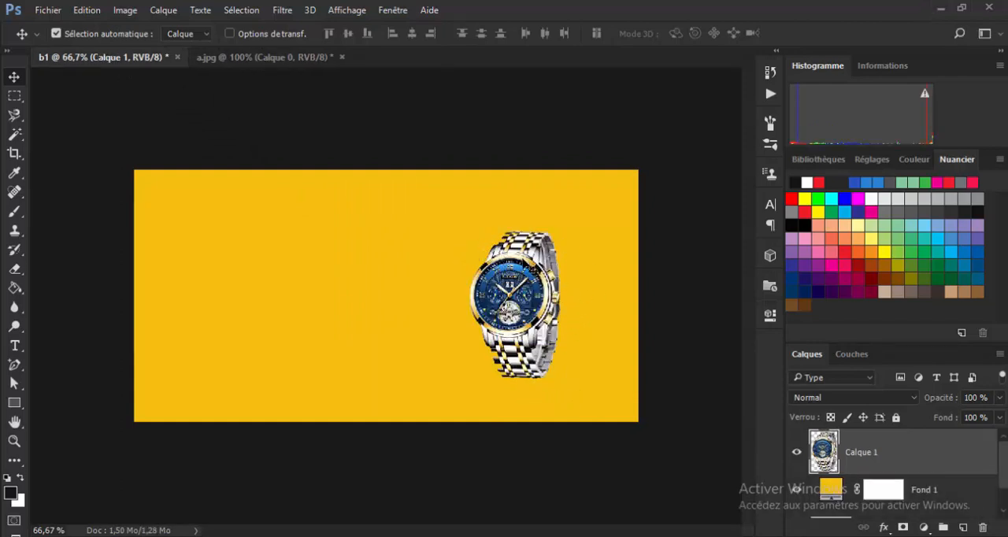
pyautogui.moveTo(515, 262); pyautogui.dragTo(483, 252)
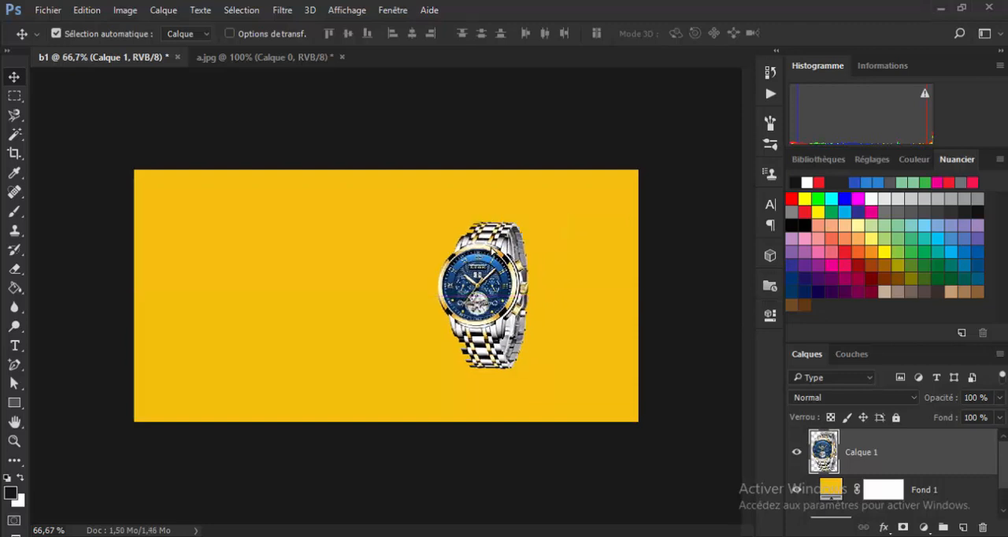
# Enlarge the watch to about 129% with Free Transform and reposition it on the right half of the banner.
pyautogui.hotkey('ctrl', 't')
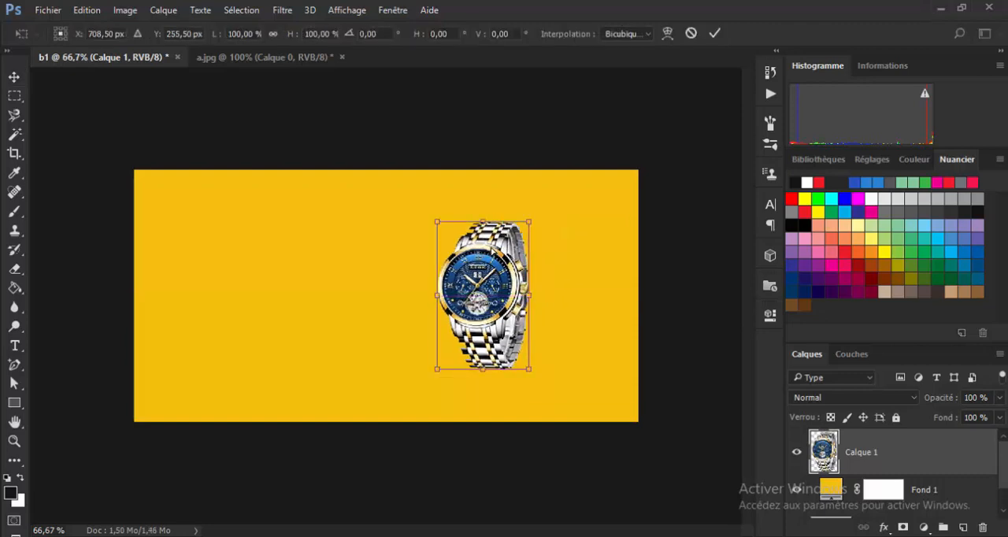
pyautogui.moveTo(529, 222); pyautogui.dragTo(560, 179)
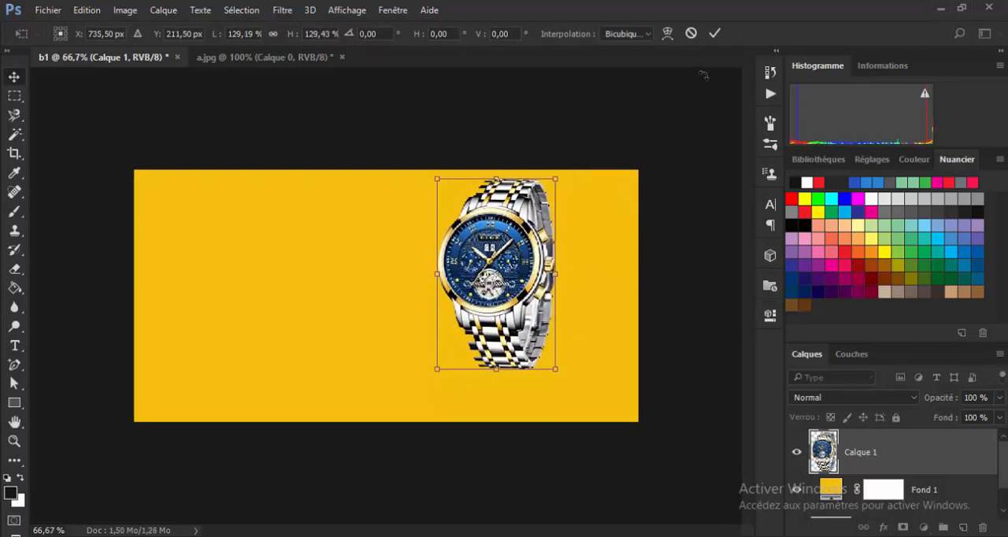
pyautogui.press('Return')
pyautogui.moveTo(523, 247); pyautogui.dragTo(502, 247)
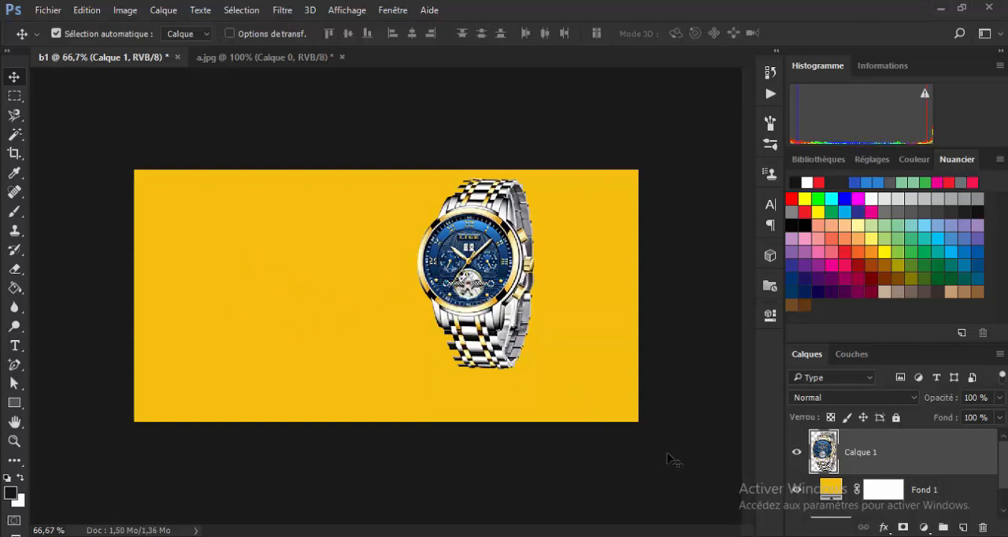
pyautogui.moveTo(494, 275); pyautogui.dragTo(533, 280)
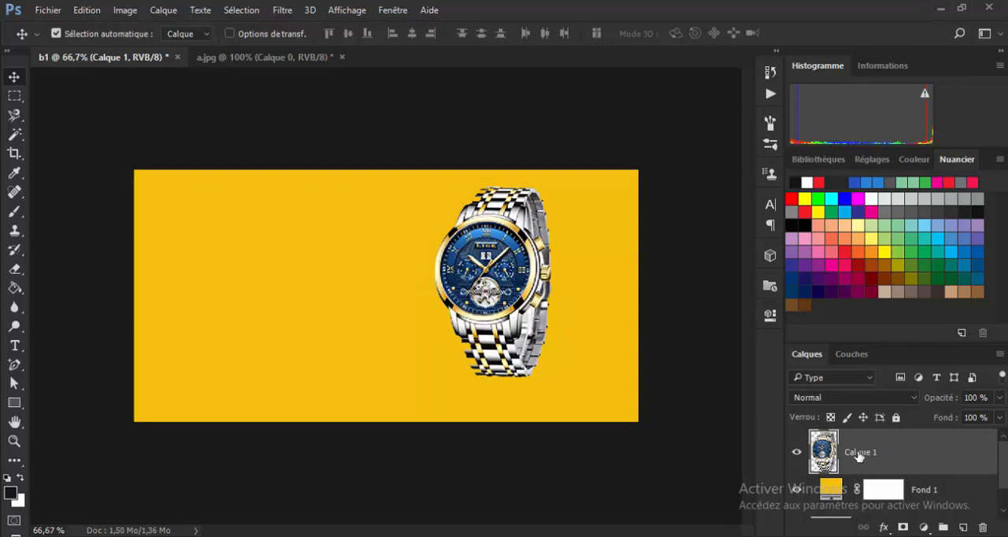
# Change the Fond 1 fill colour to 2a82da and shift the watch slightly right and down.
pyautogui.doubleClick(831, 492)
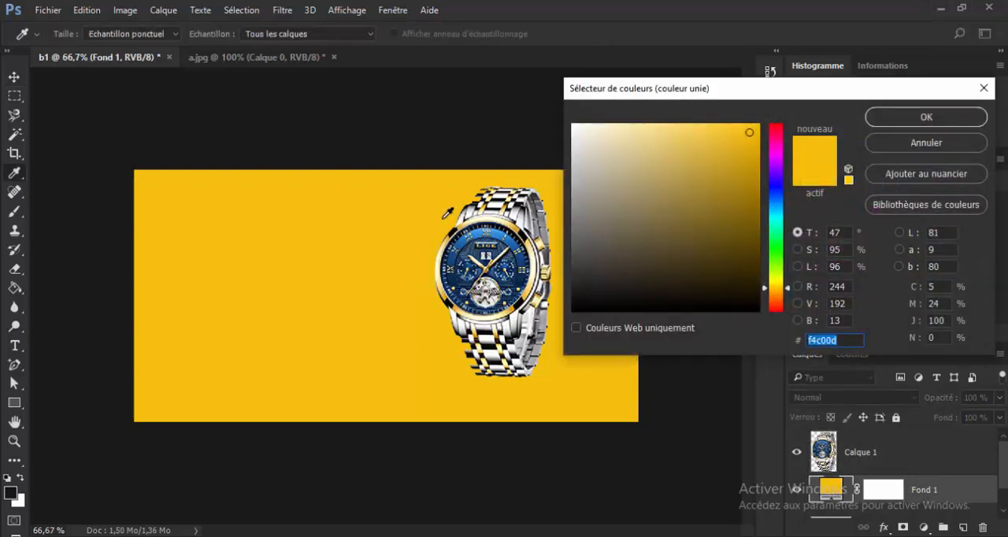
pyautogui.write('2a82da')
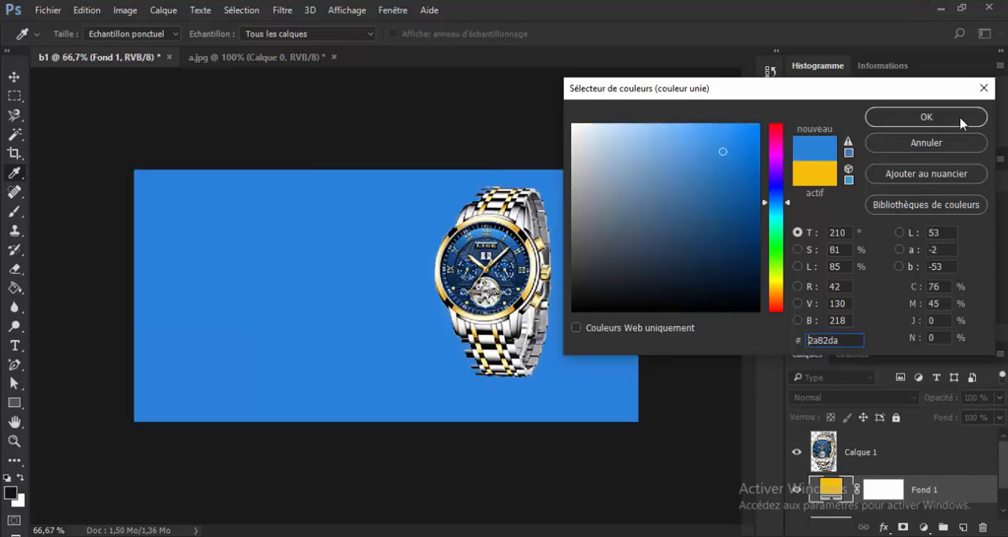
pyautogui.click(937, 118)
pyautogui.moveTo(502, 241); pyautogui.dragTo(510, 247)
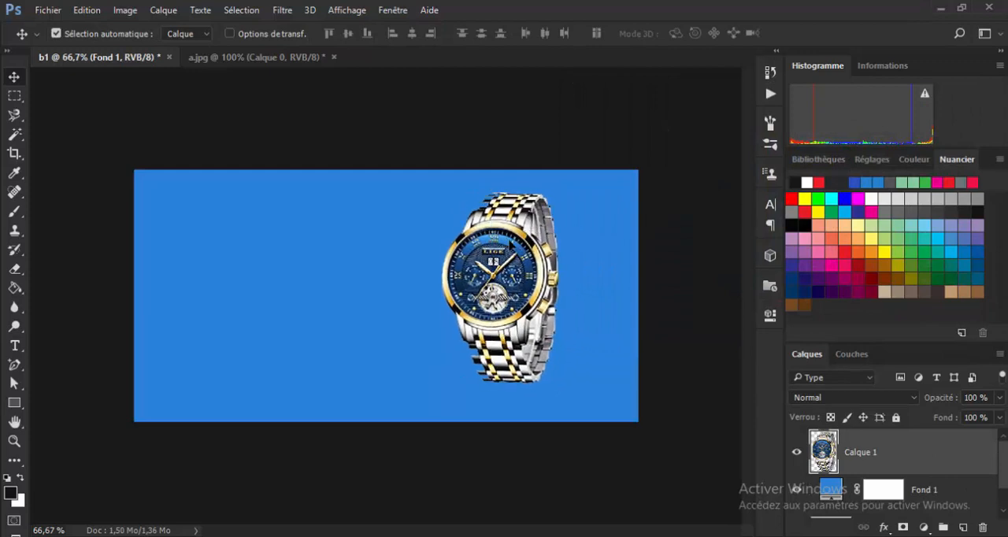
# Check the reference banner Projet 1.png in Microsoft Office Picture Manager, return to Photoshop and rename the watch layer montre.
pyautogui.click(696, 508)
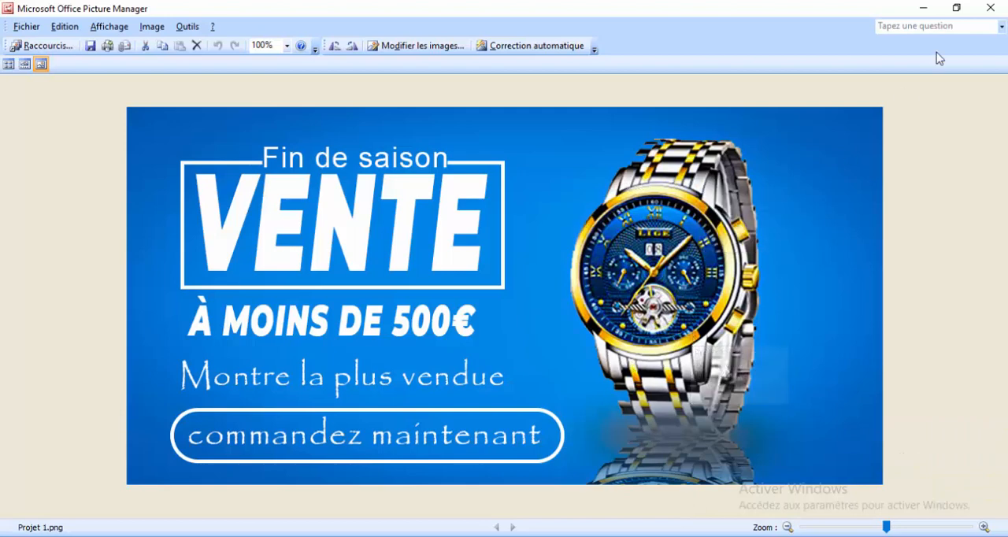
pyautogui.click(921, 8)
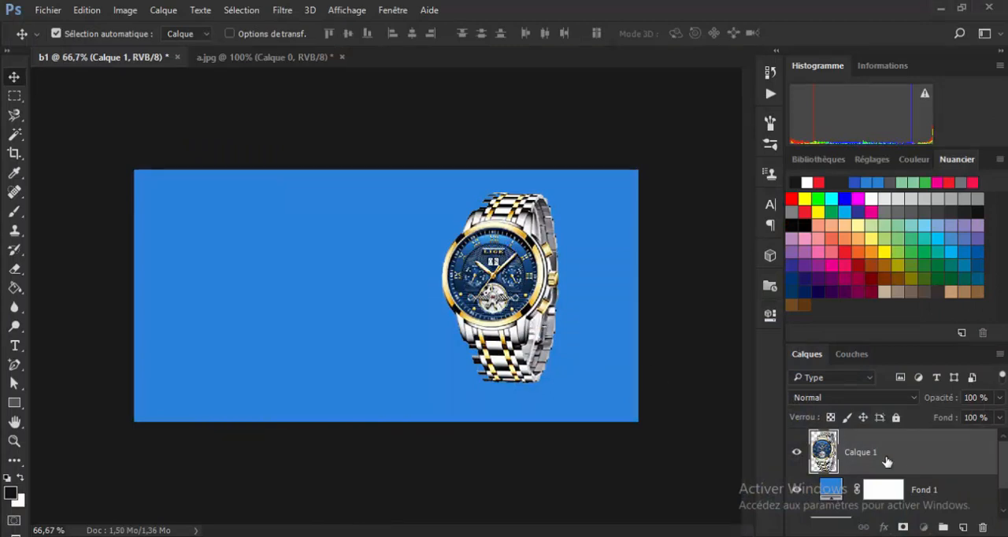
pyautogui.doubleClick(860, 452)
pyautogui.write('montre')
pyautogui.press('Return')
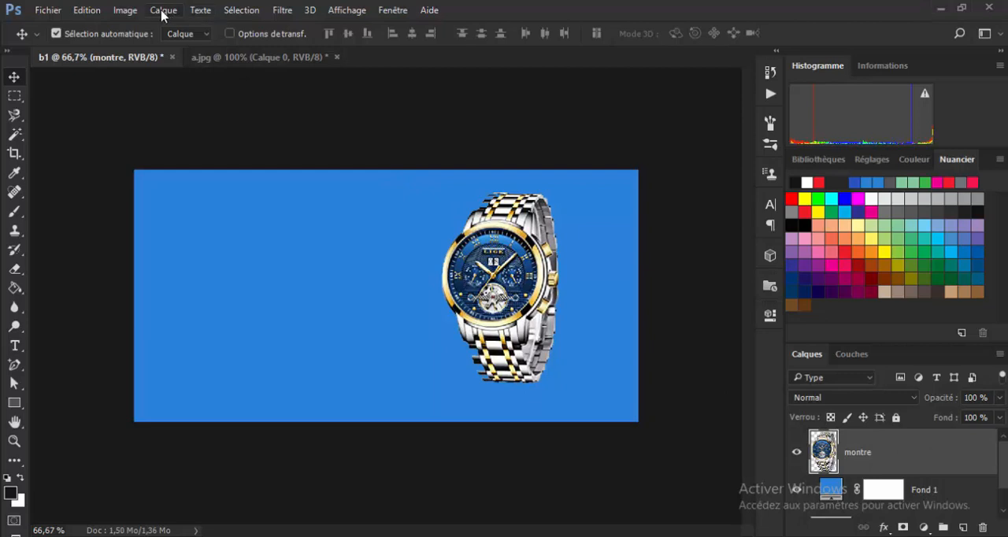
# Apply a Vibrance adjustment to the montre layer with saturation +47 and slightly raised vibrance.
pyautogui.click(124, 10)
pyautogui.moveTo(162, 49)
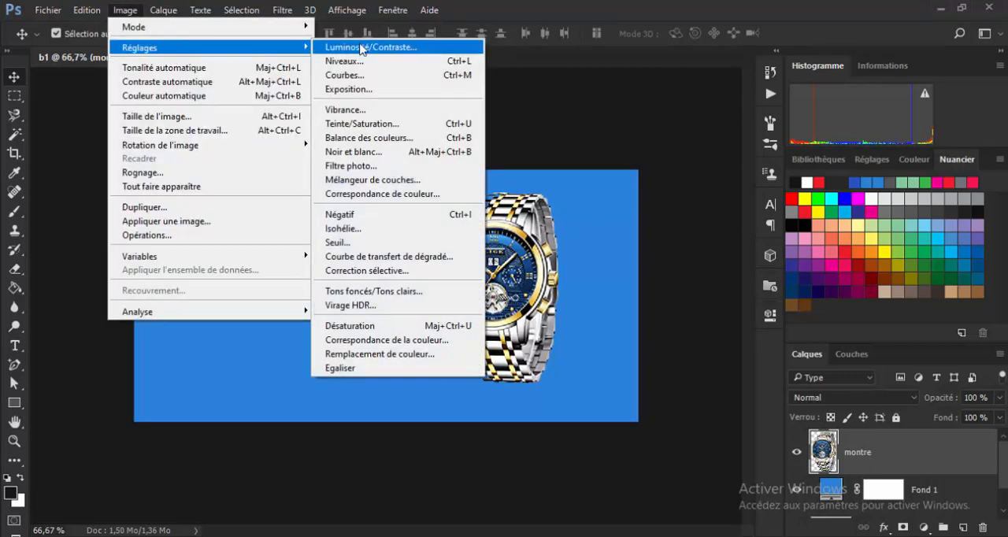
pyautogui.click(380, 110)
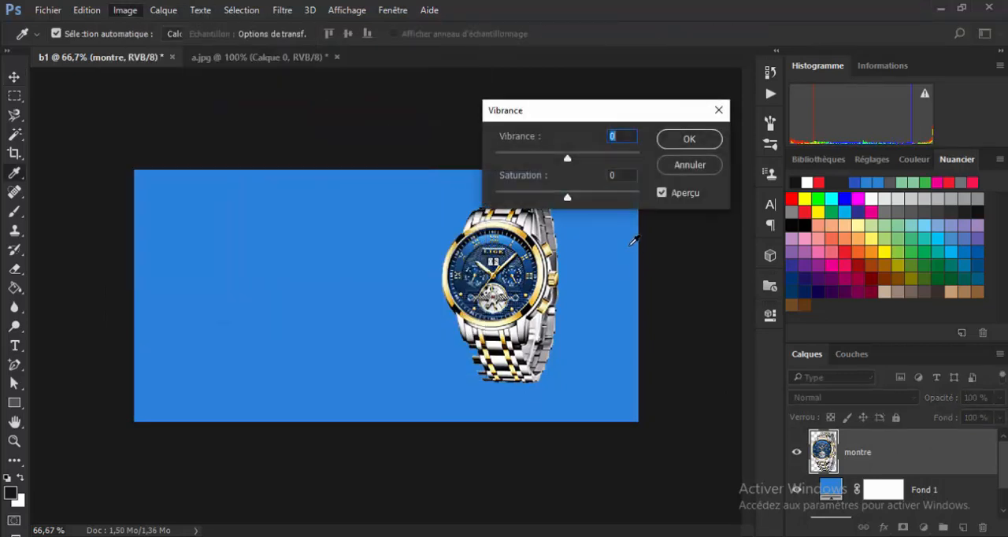
pyautogui.moveTo(567, 199); pyautogui.dragTo(597, 200)
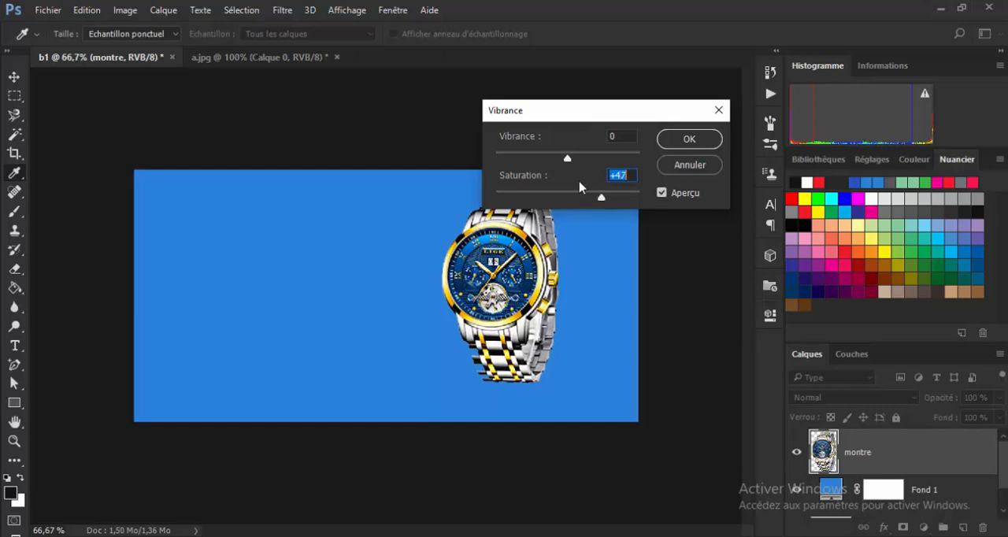
pyautogui.moveTo(567, 159)
pyautogui.mouseDown()
pyautogui.moveTo(592, 163)
pyautogui.moveTo(567, 165)
pyautogui.moveTo(577, 172)
pyautogui.mouseUp()
pyautogui.click(701, 137)
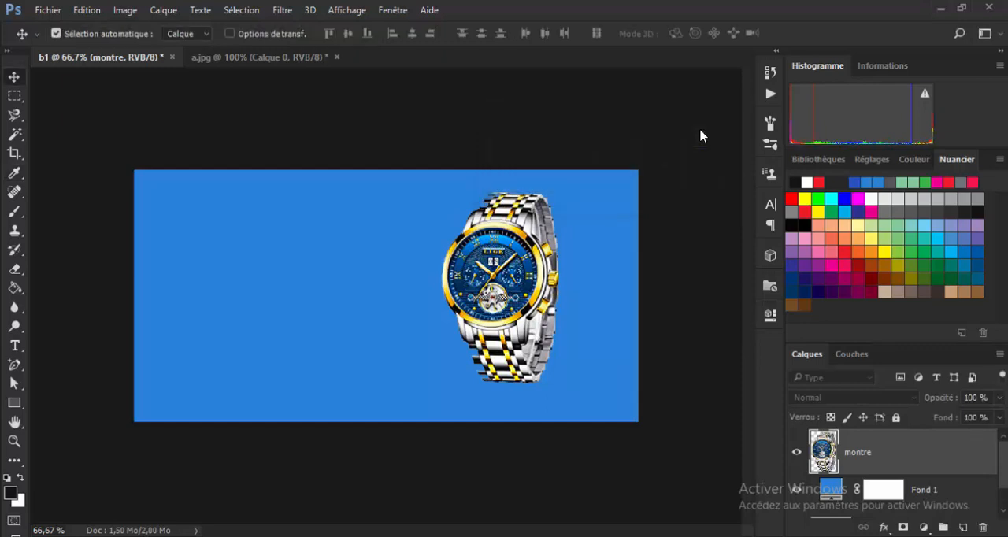
# Move the watch slightly left and compare the design with the reference Projet 1.png in Microsoft Office Picture Manager.
pyautogui.moveTo(495, 243); pyautogui.dragTo(484, 244)
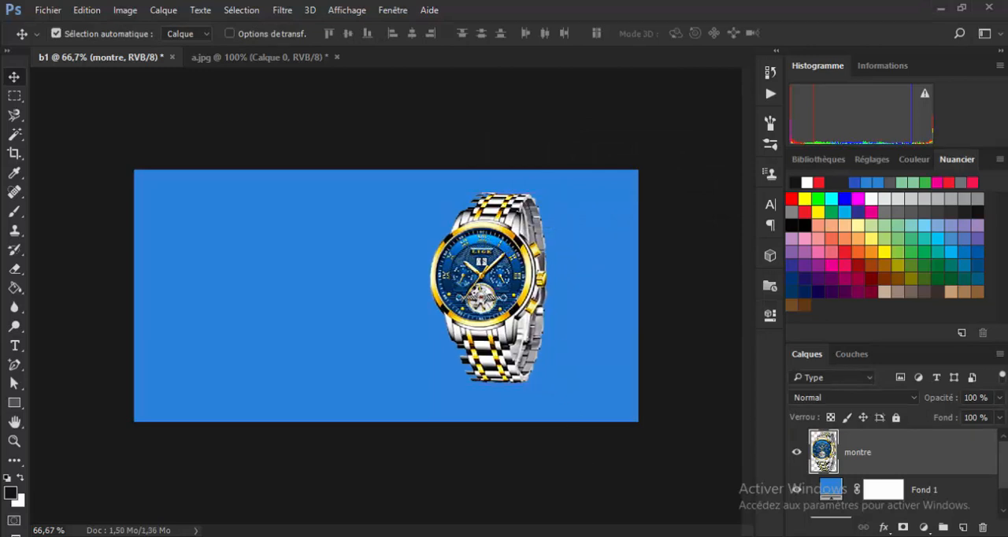
pyautogui.click(715, 500)
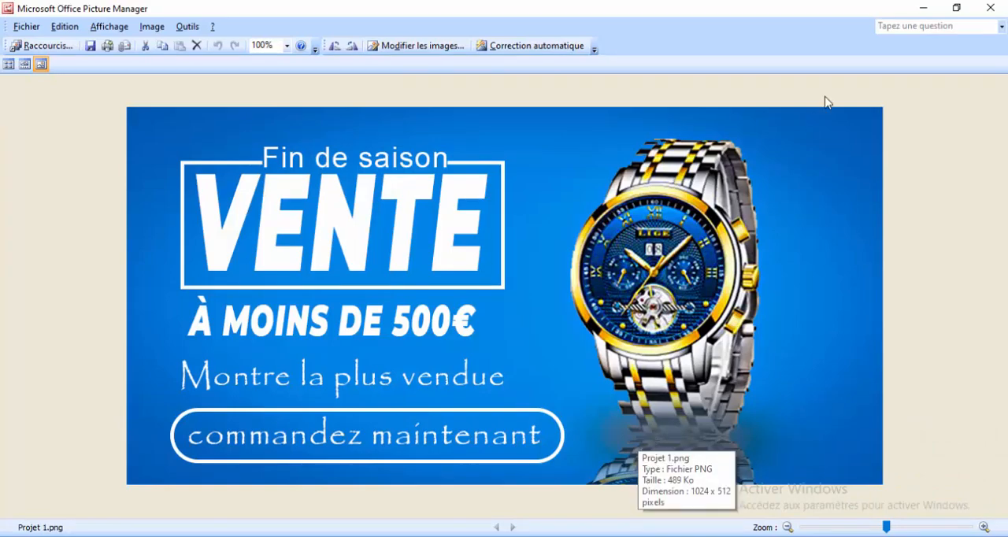
pyautogui.click(917, 8)
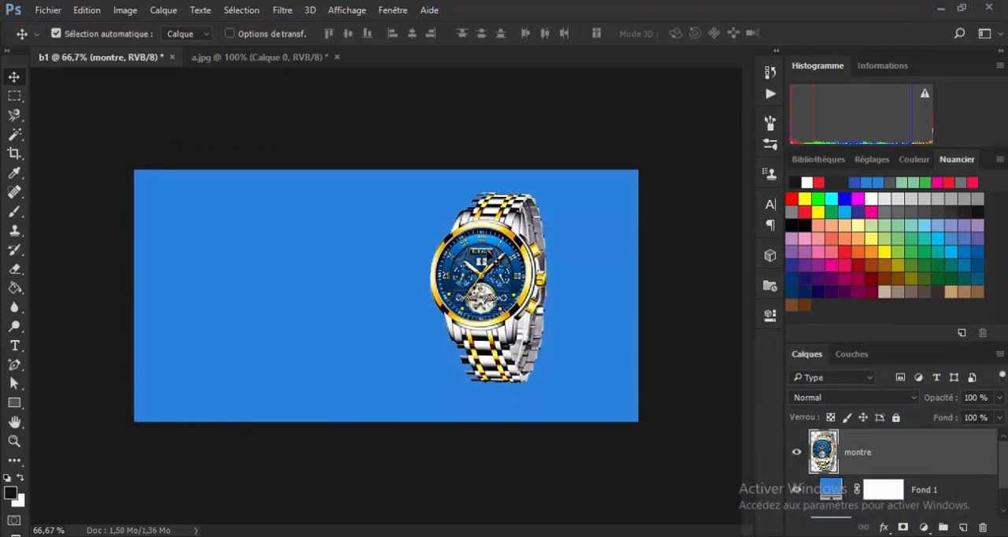
# Duplicate the montre layer, flip the copy vertically and place it directly beneath the watch as a reflection.
pyautogui.hotkey('ctrl', 'j')
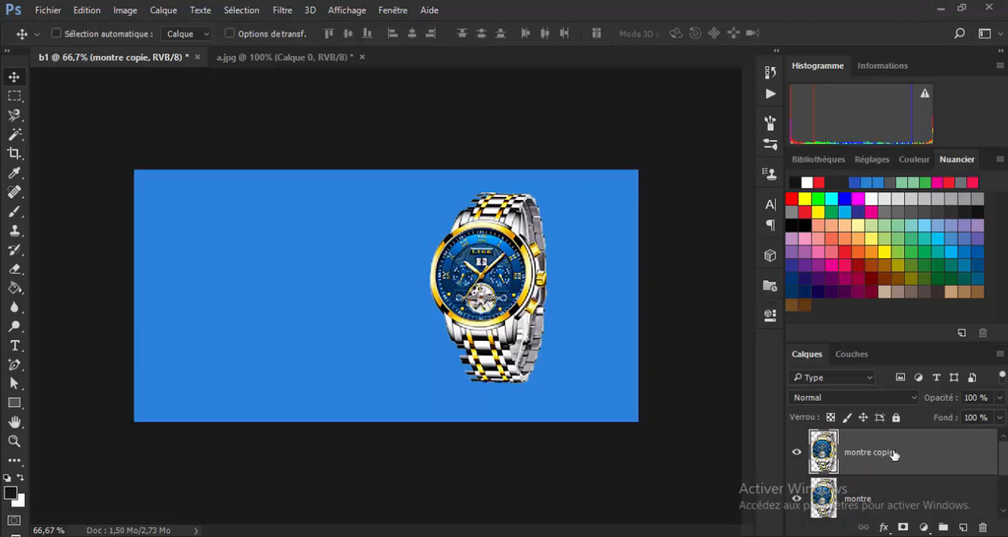
pyautogui.hotkey('ctrl', 't')
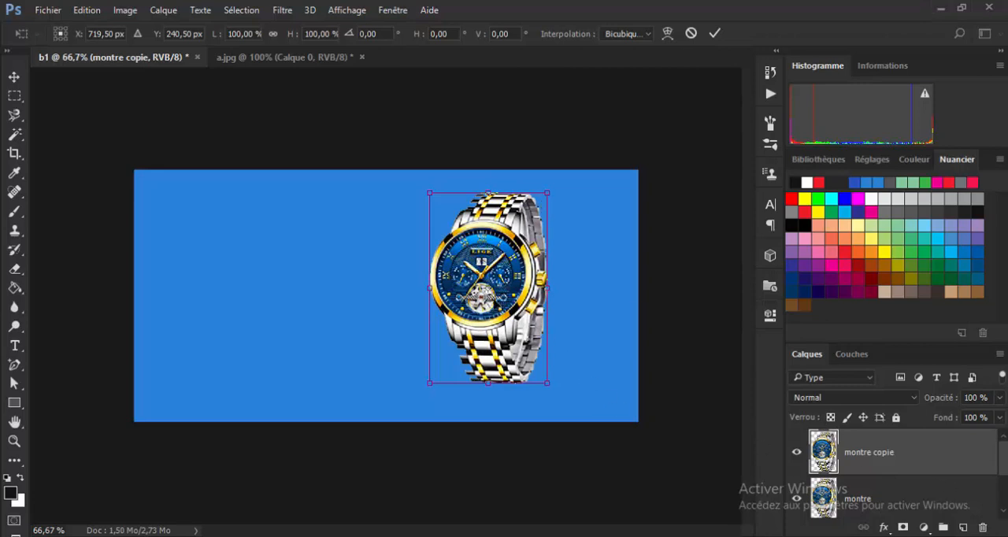
pyautogui.rightClick(494, 299)
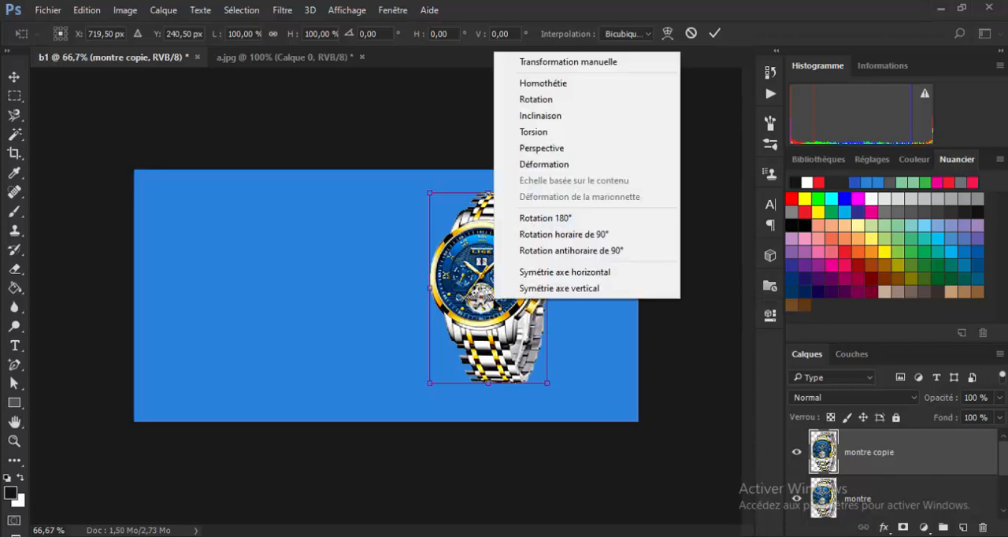
pyautogui.click(573, 295)
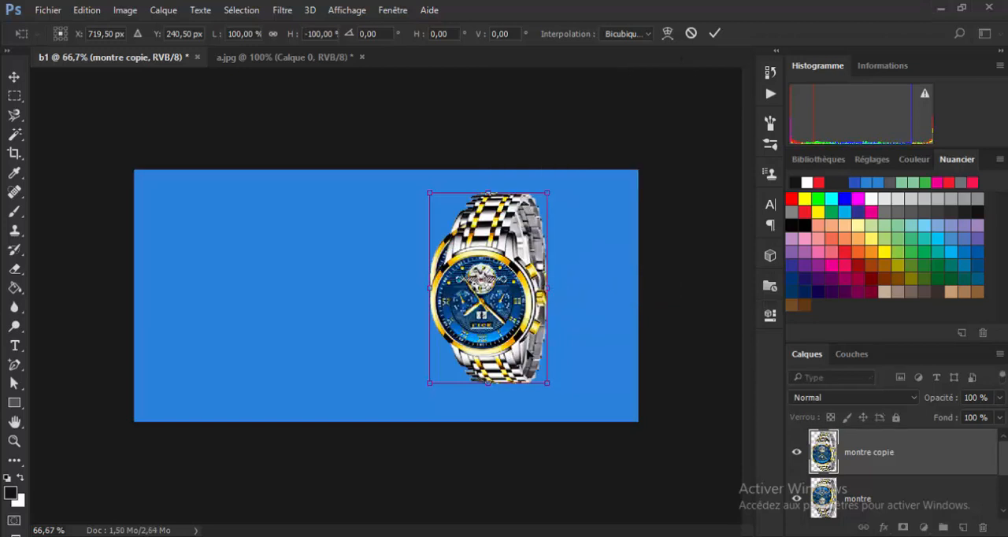
pyautogui.moveTo(512, 254); pyautogui.dragTo(503, 339)
pyautogui.moveTo(488, 370); pyautogui.dragTo(495, 474)
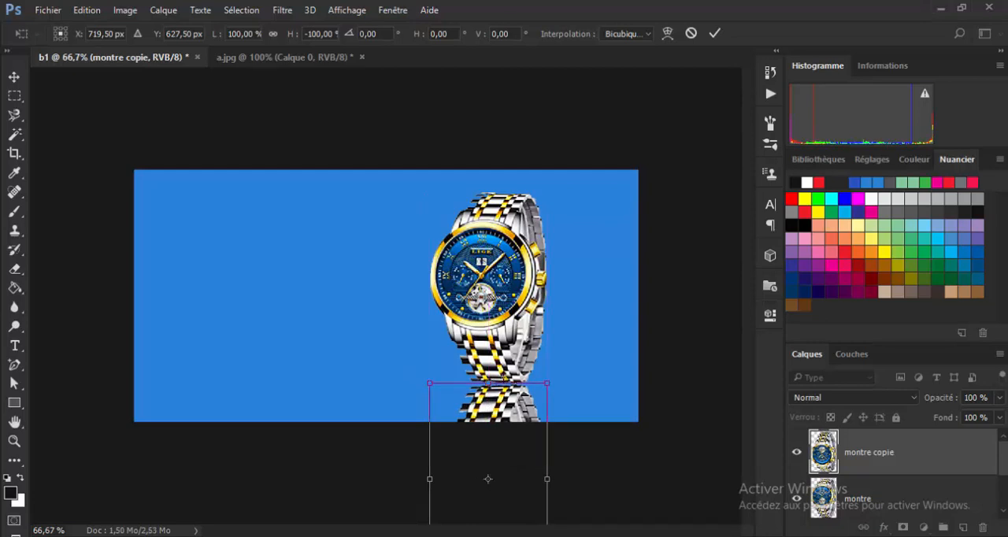
# Compress the reflected watch copy vertically to about 47.5% height, keeping its upper edge against the watch.
pyautogui.scroll(-3, 503, 381)
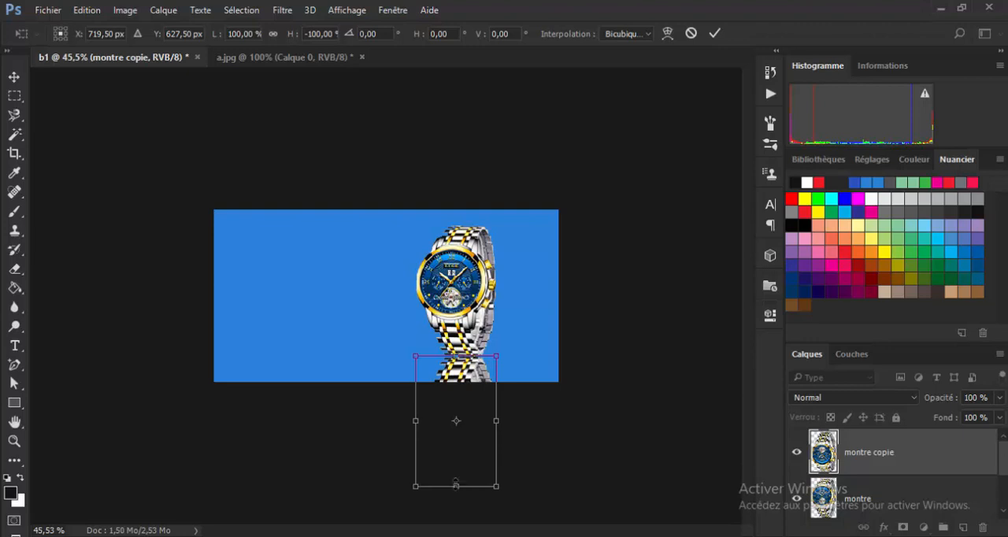
pyautogui.moveTo(455, 479); pyautogui.dragTo(454, 415)
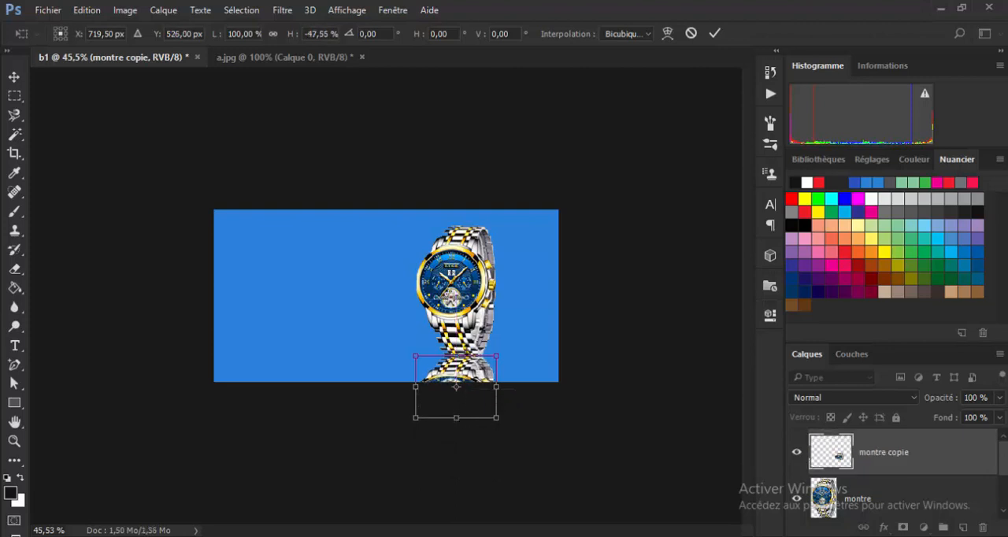
pyautogui.click(714, 37)
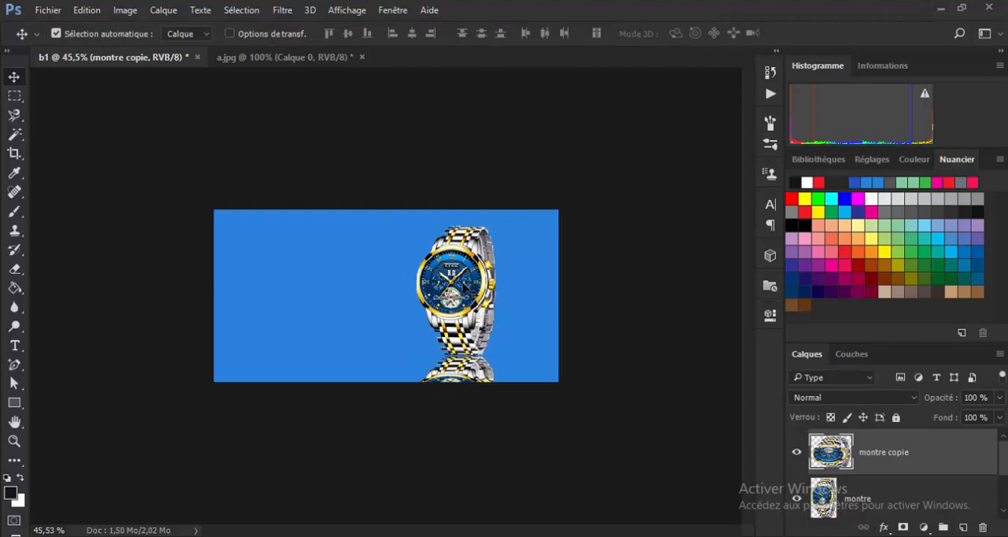
# Scale the montre and montre copie layers together to about 93% and move them slightly right.
pyautogui.keyDown('shift'); pyautogui.click(464, 286); pyautogui.keyUp('shift')
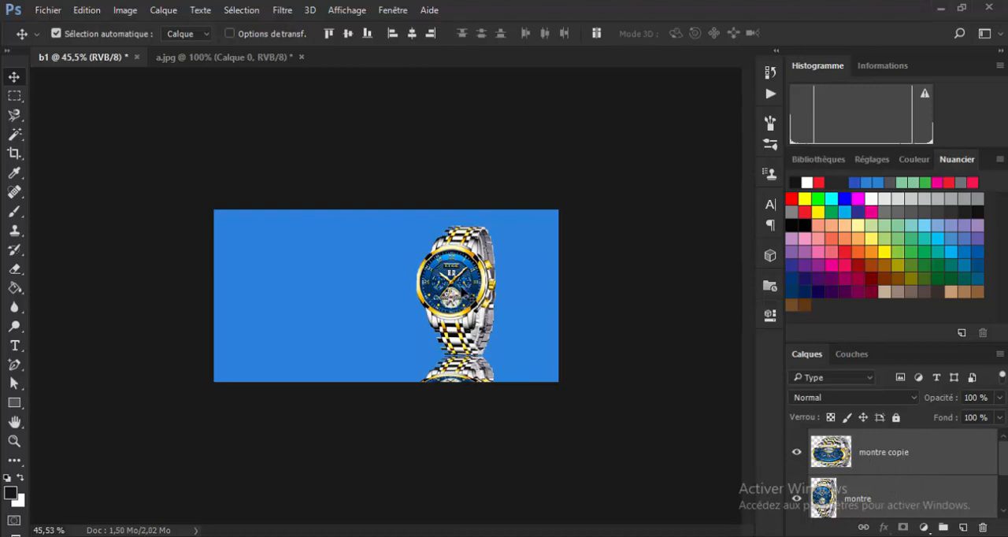
pyautogui.moveTo(461, 289)
pyautogui.mouseDown()
pyautogui.moveTo(475, 290)
pyautogui.moveTo(455, 296)
pyautogui.mouseUp()
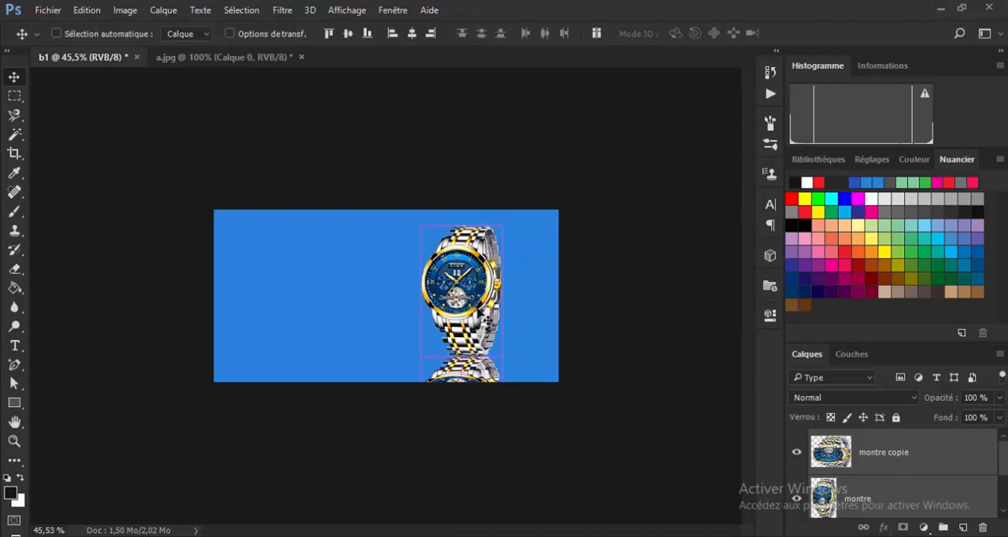
pyautogui.hotkey('ctrl', 't')
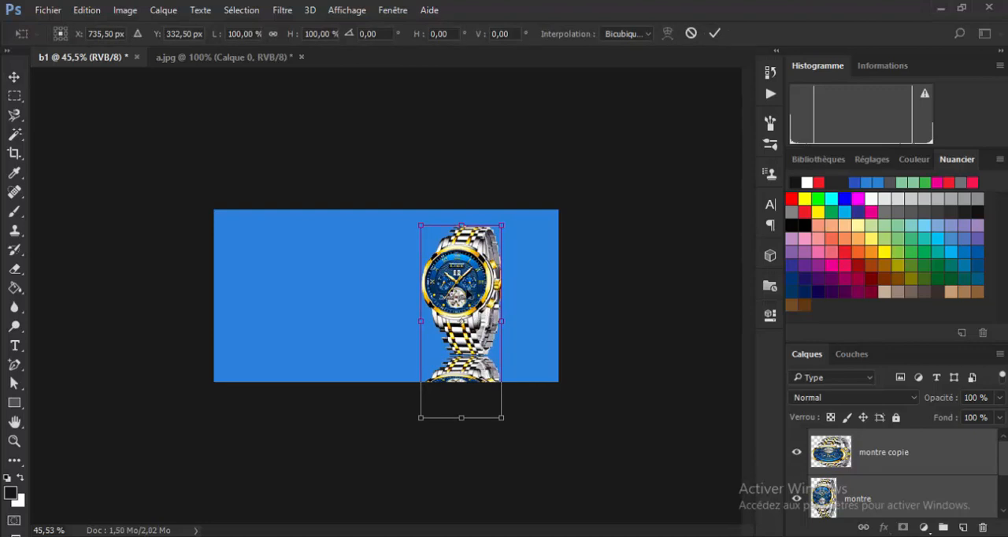
pyautogui.moveTo(419, 223); pyautogui.dragTo(427, 237)
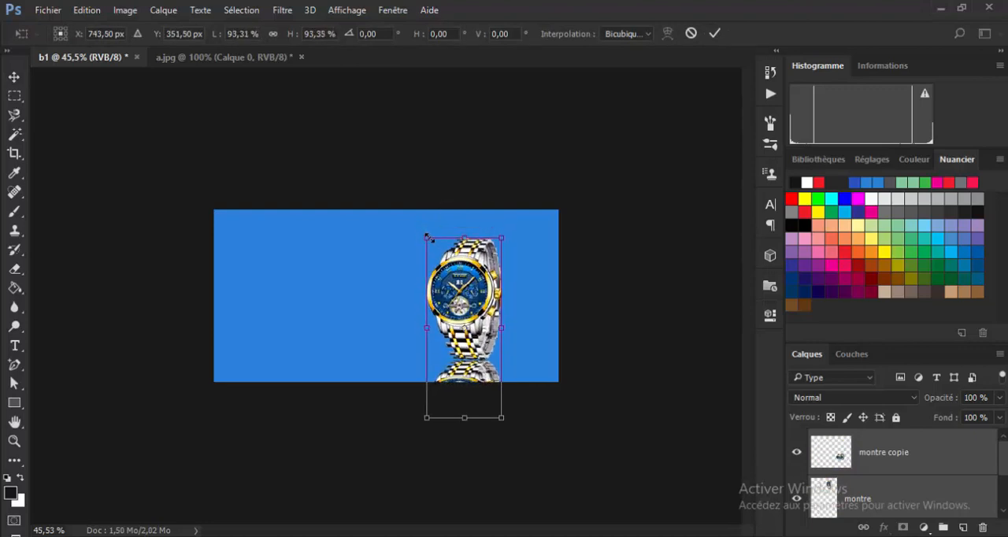
pyautogui.moveTo(471, 298); pyautogui.dragTo(479, 297)
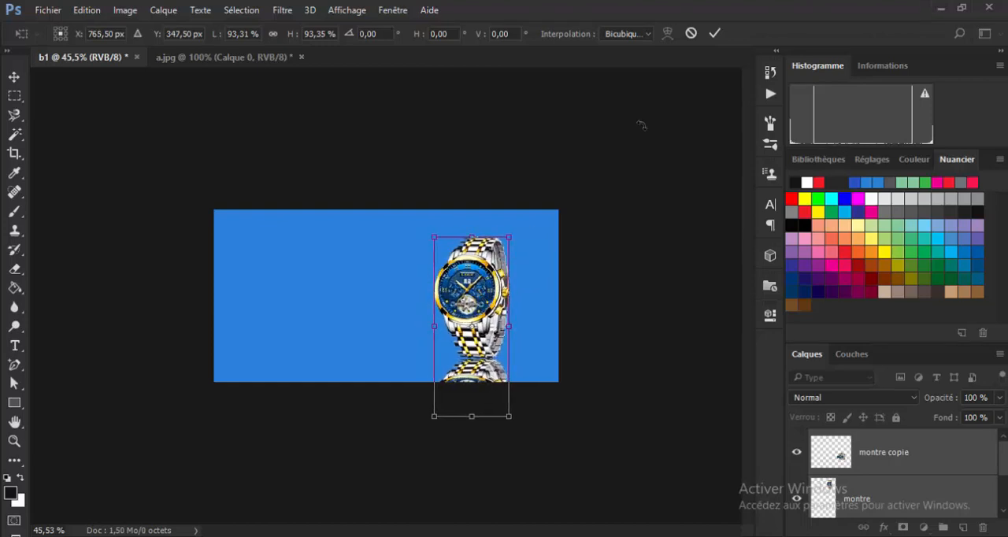
pyautogui.click(714, 33)
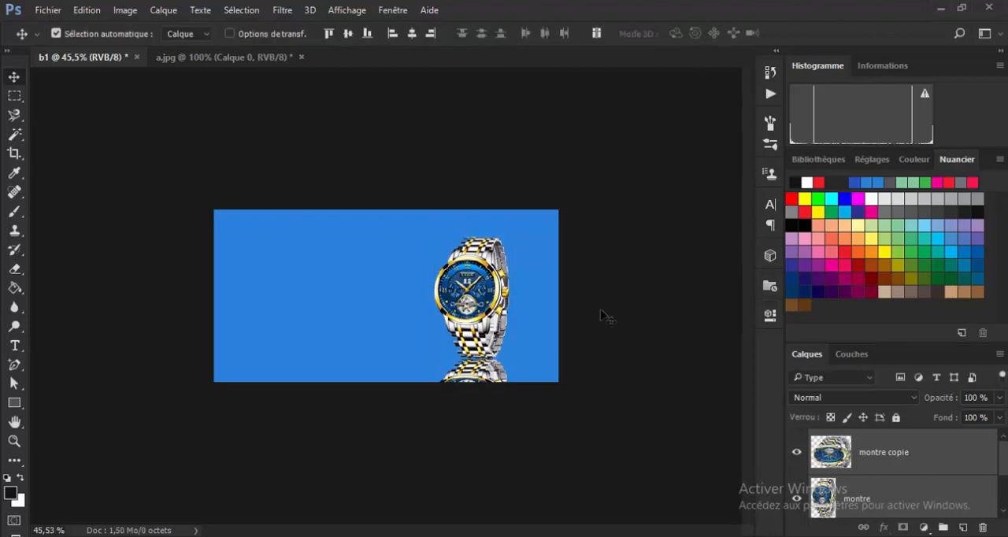
# Add a new layer above montre copie and name it ombre.
pyautogui.scroll(4, 611, 352)
pyautogui.scroll(-1, 611, 351)
pyautogui.scroll(1, 611, 351)
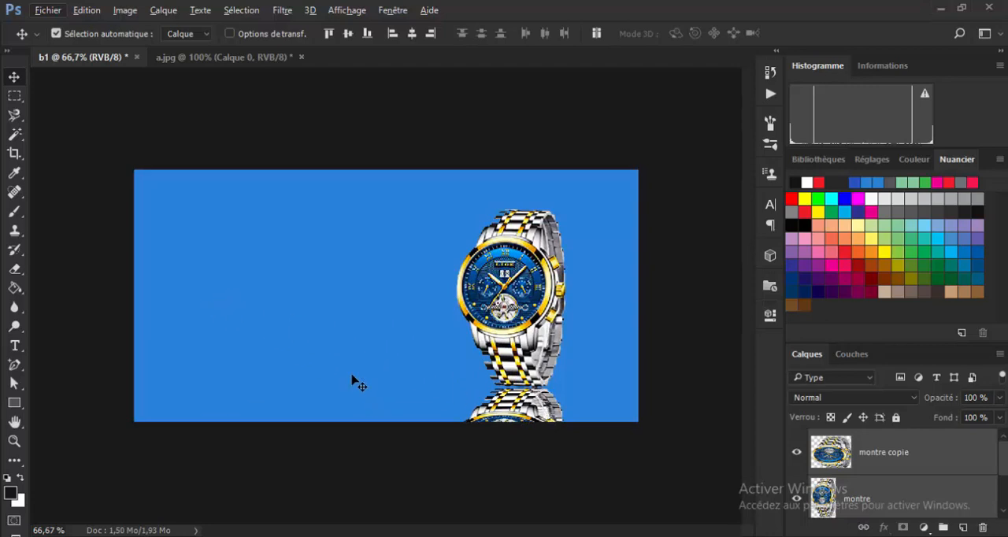
pyautogui.click(922, 464)
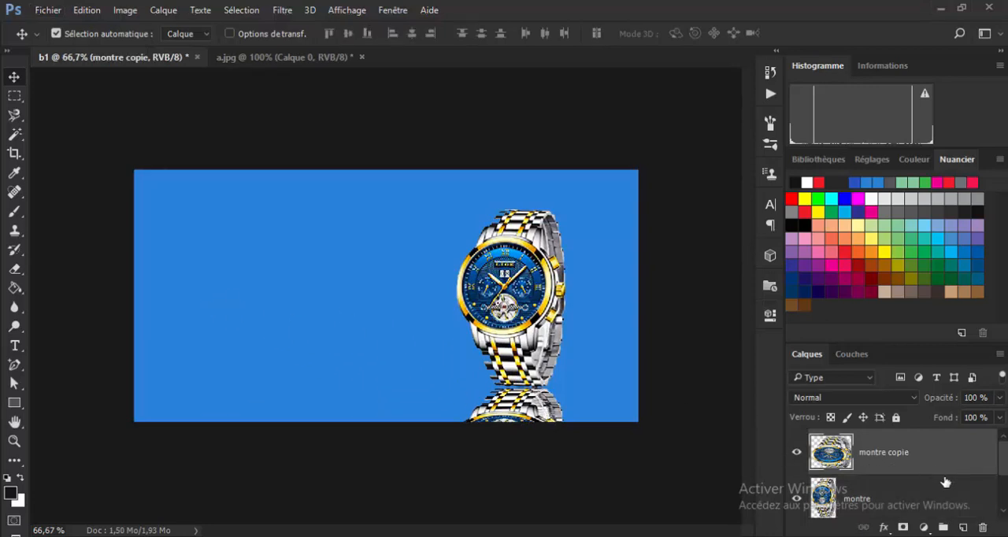
pyautogui.click(962, 527)
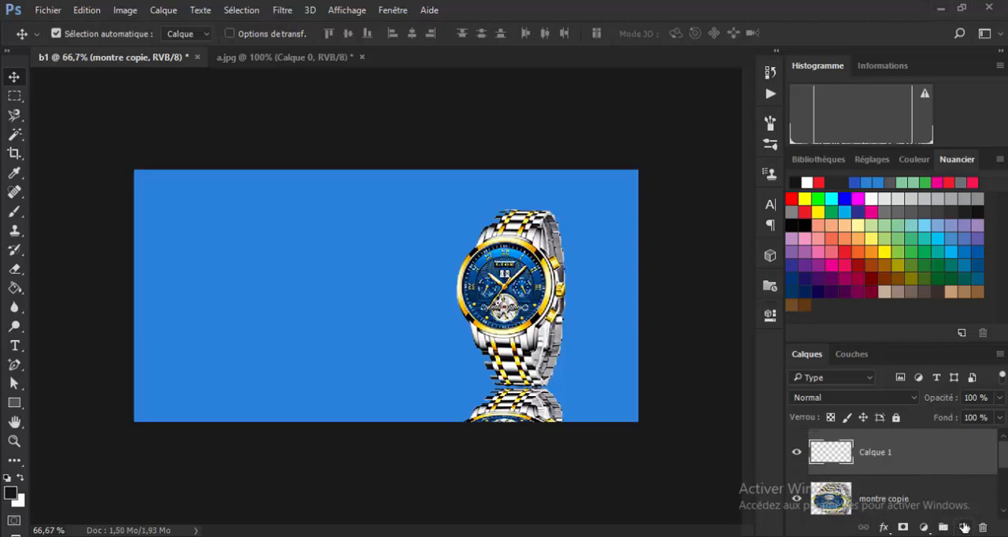
pyautogui.doubleClick(873, 454)
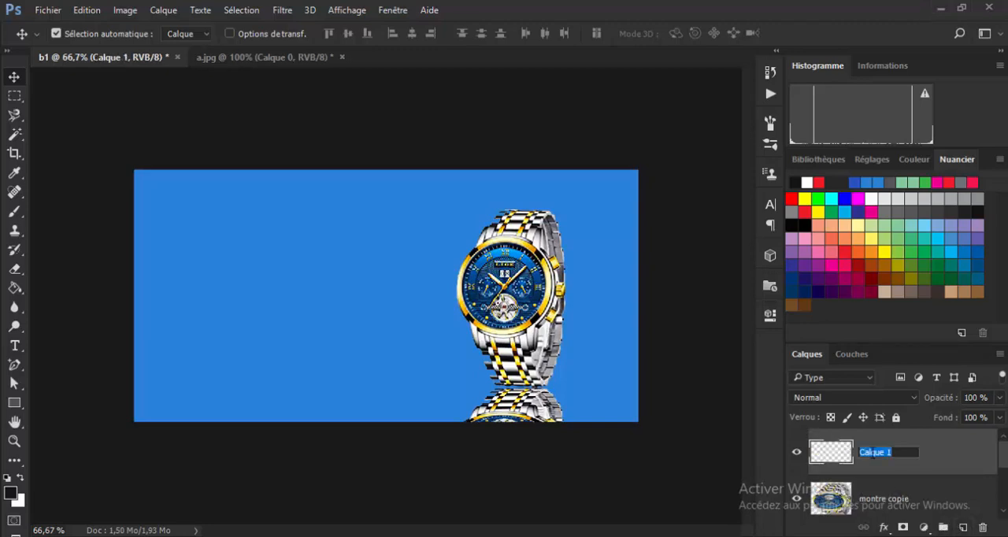
pyautogui.write('ombre')
pyautogui.press('Return')
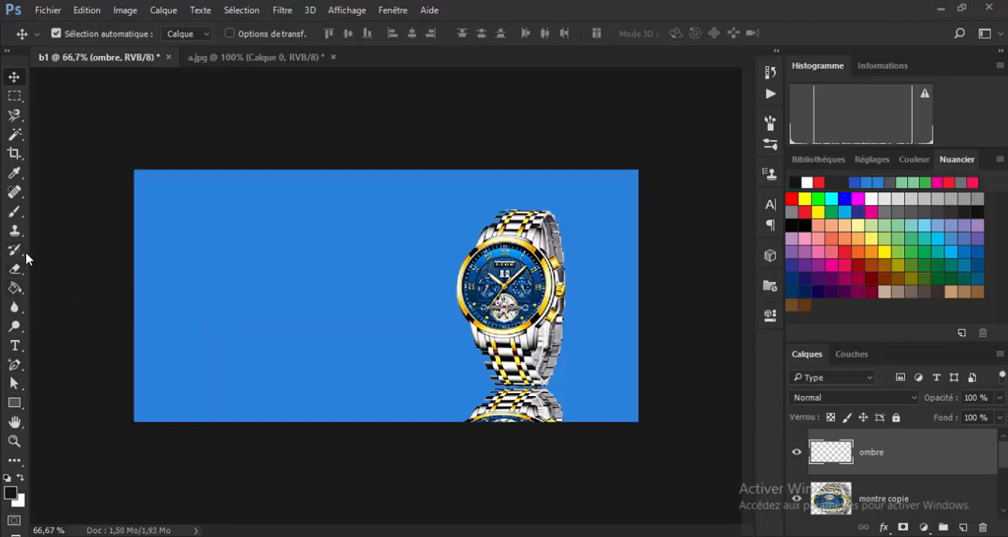
# Paint a soft near-black (#0a0b0b) spot on the ombre layer with a 177 px soft round brush, in the banner's empty left area.
pyautogui.click(17, 212)
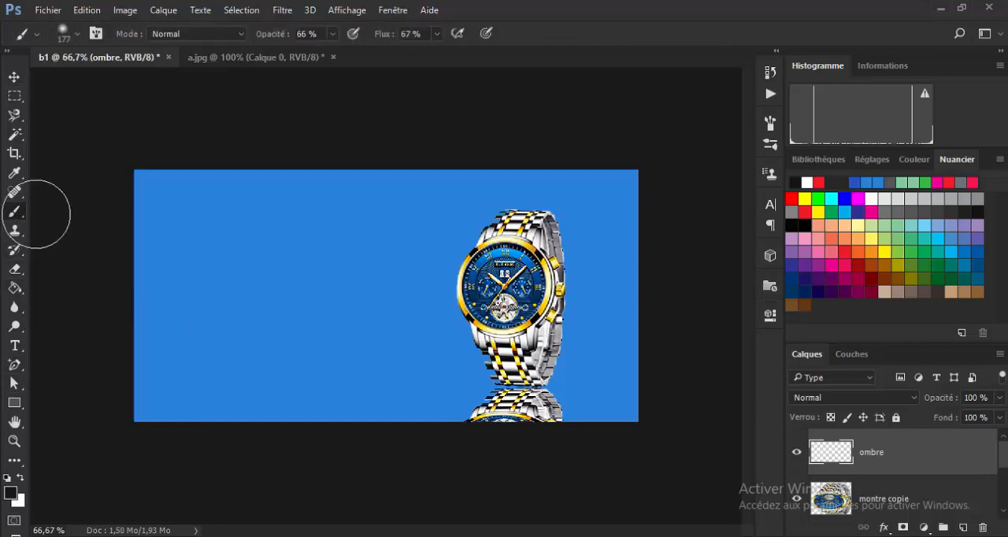
pyautogui.click(63, 32)
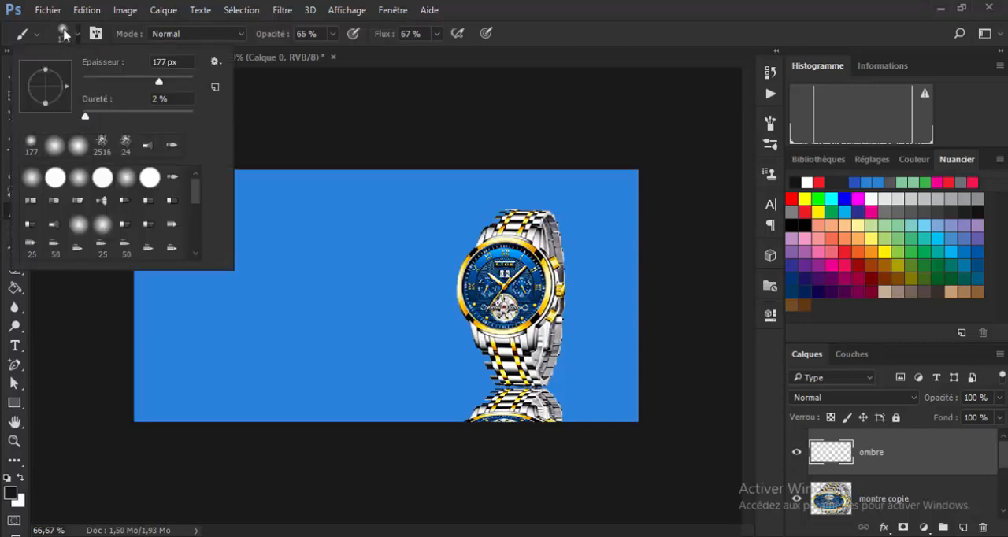
pyautogui.click(54, 147)
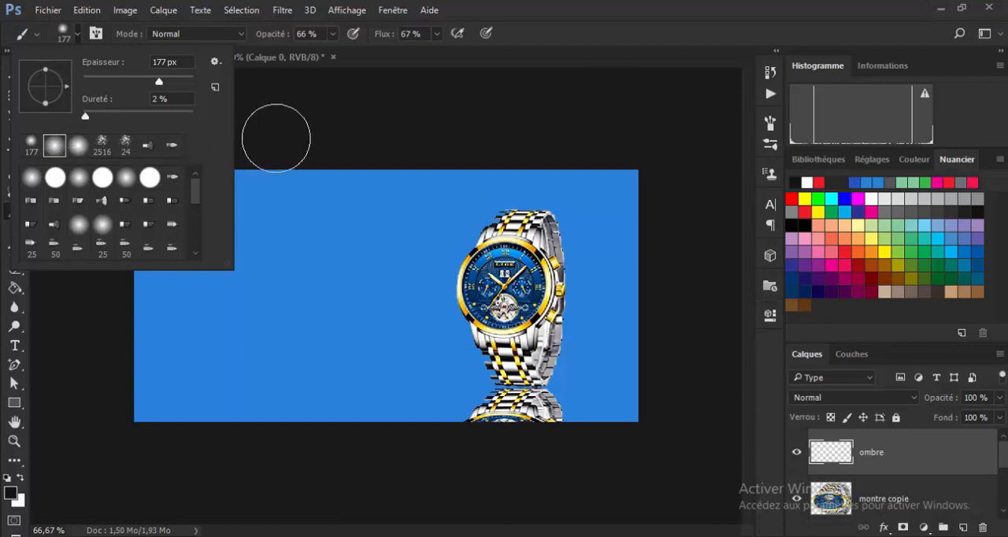
pyautogui.click(12, 495)
pyautogui.click(11, 494)
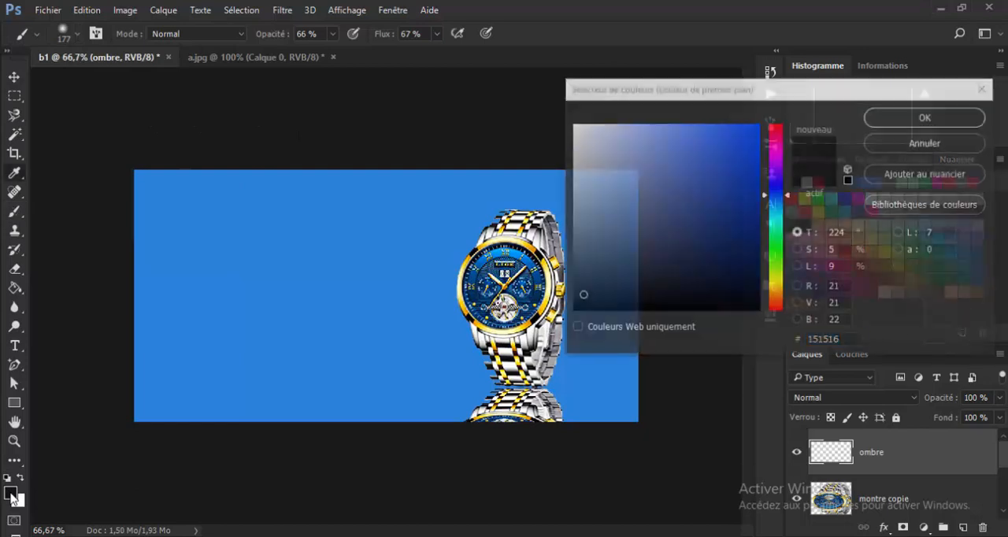
pyautogui.click(580, 306)
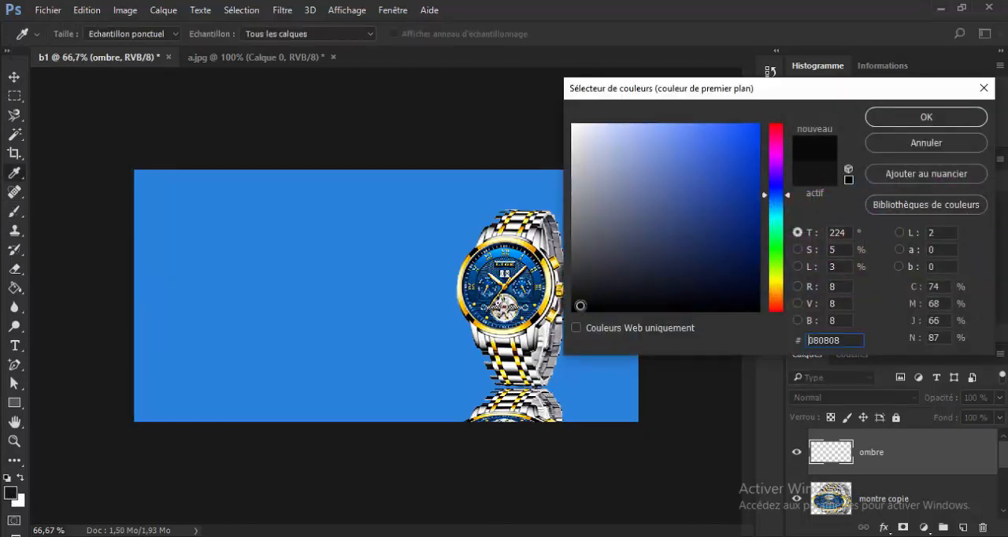
pyautogui.click(582, 303)
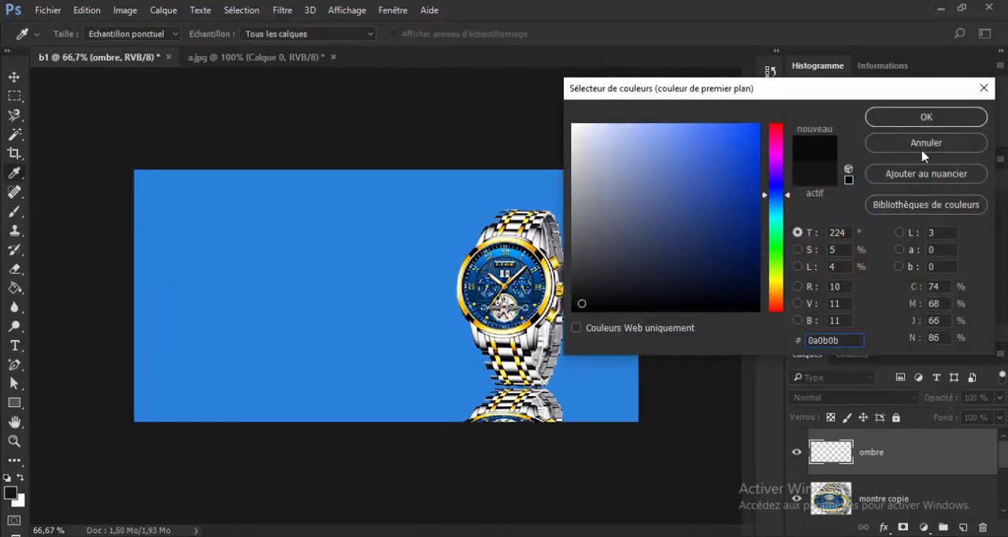
pyautogui.click(923, 118)
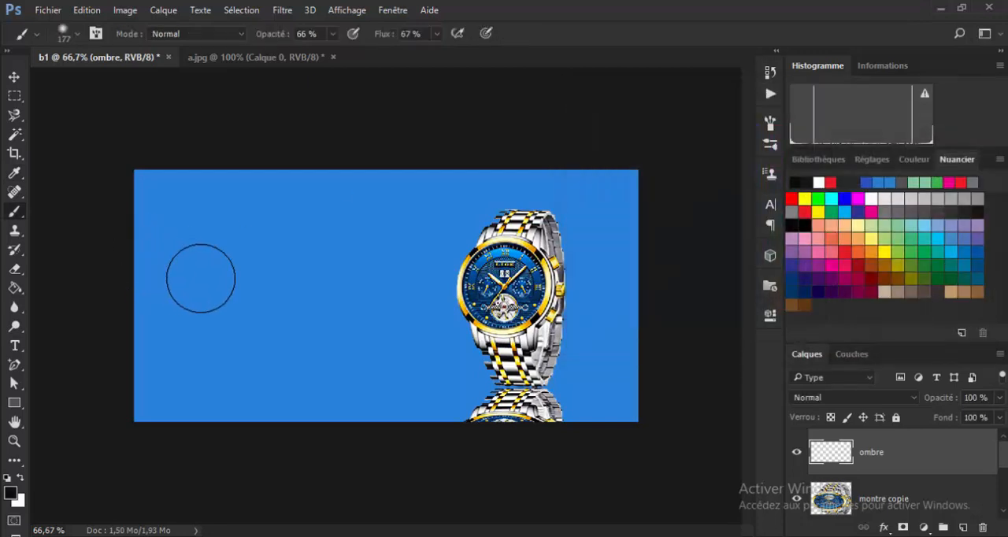
pyautogui.click(201, 278)
pyautogui.moveTo(201, 278); pyautogui.dragTo(216, 277)
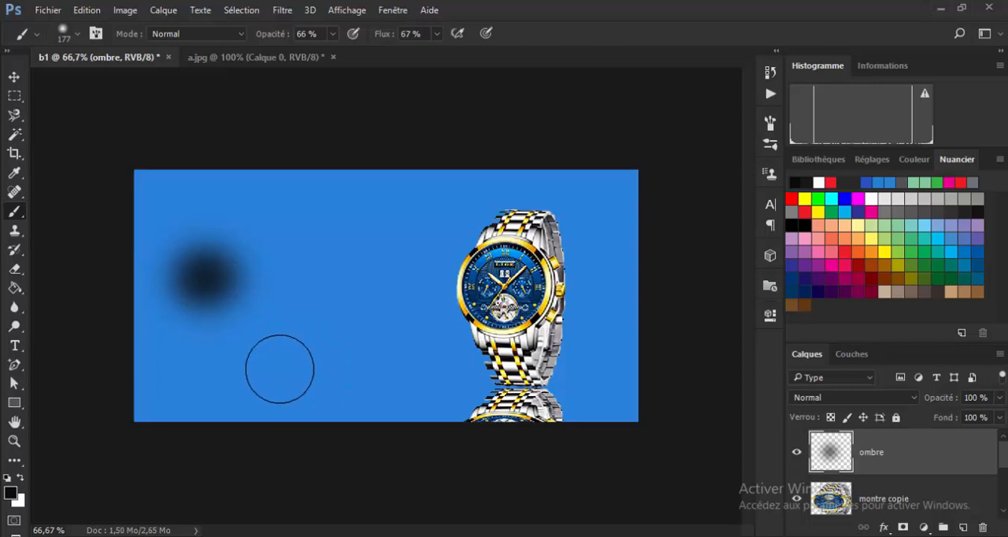
# Transform the ombre spot into a flat ellipse, about 43% of its height and 129% of its width.
pyautogui.click(14, 77)
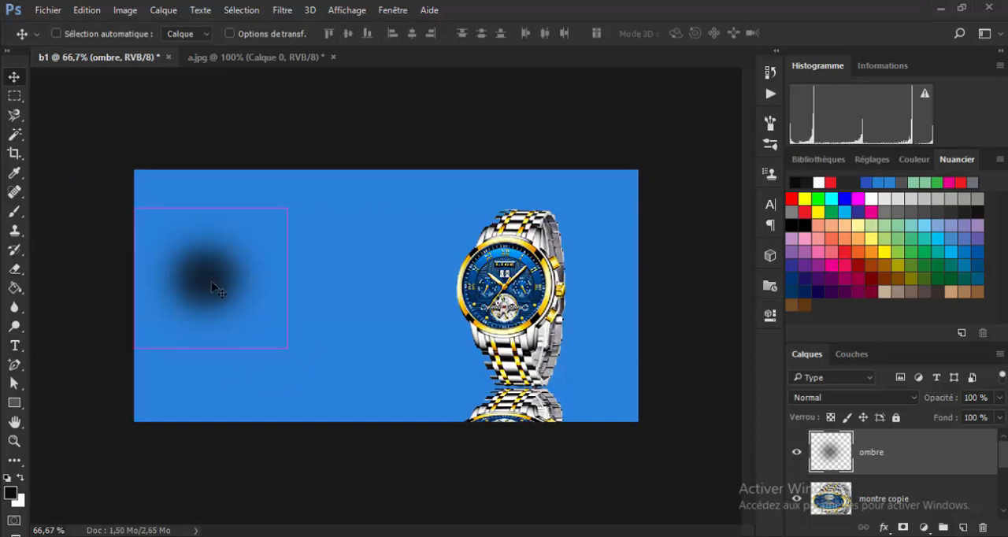
pyautogui.hotkey('ctrl', 't')
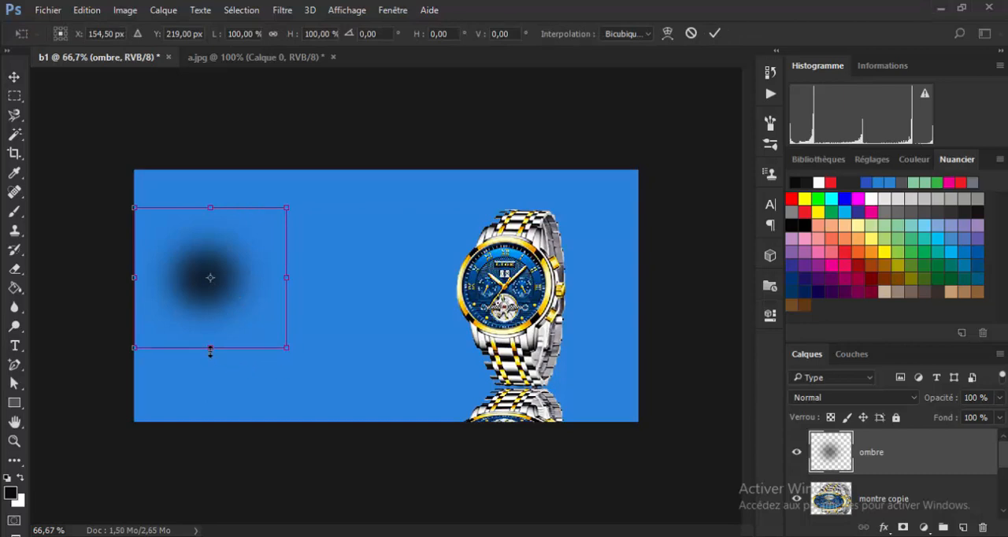
pyautogui.moveTo(209, 351); pyautogui.dragTo(213, 310)
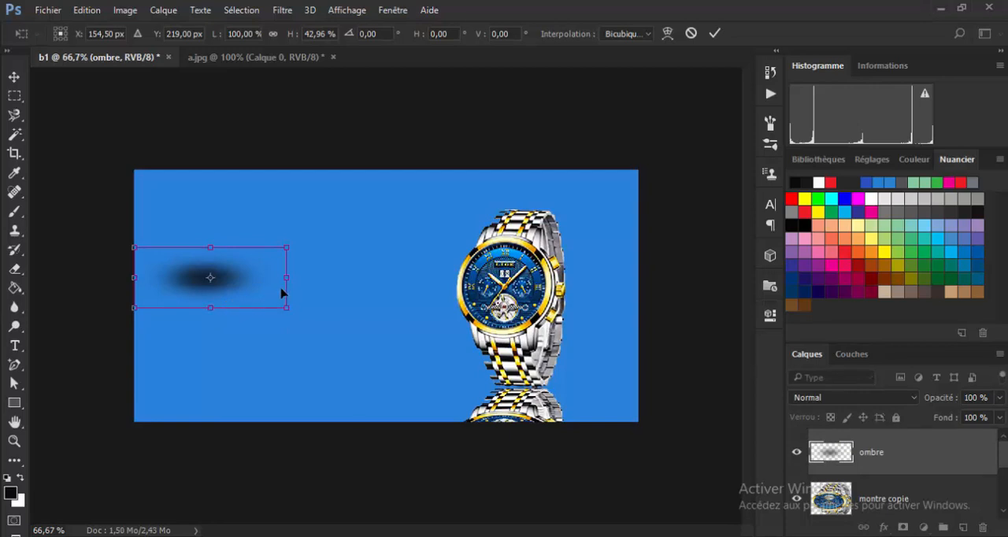
pyautogui.moveTo(289, 276); pyautogui.dragTo(308, 274)
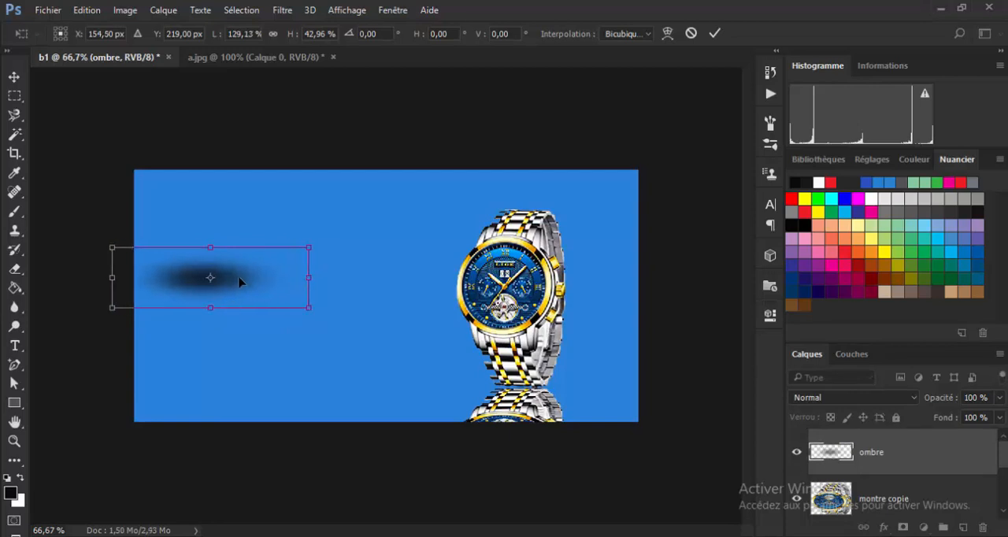
# Move the flattened shadow to the base of the watch, centred at about X 790.5 px, Y 435 px.
pyautogui.moveTo(239, 282); pyautogui.dragTo(551, 387)
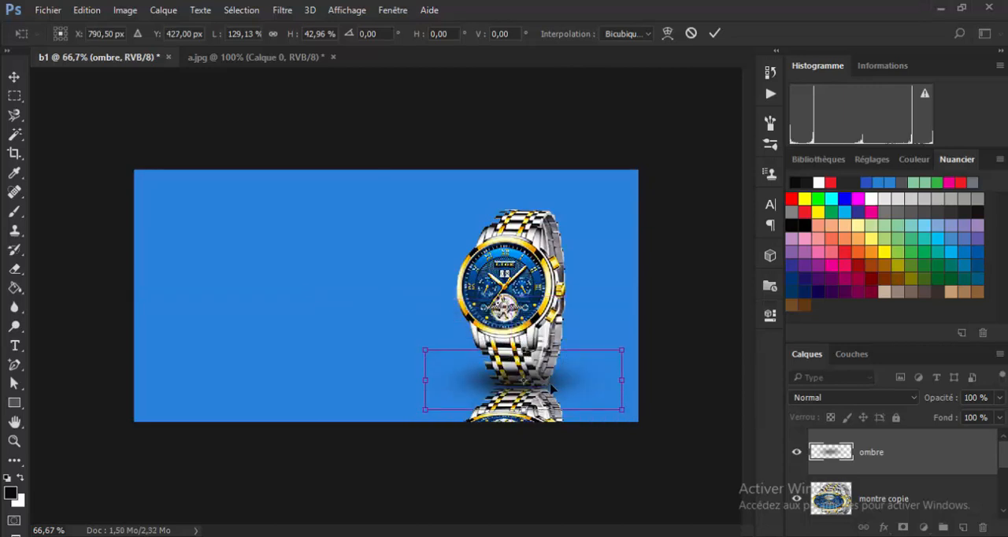
pyautogui.press('Down')
pyautogui.press('Down')
pyautogui.press('Down')
pyautogui.press('Down')
pyautogui.press('Down')
pyautogui.press('Down')
pyautogui.press('Down')
pyautogui.press('Down')
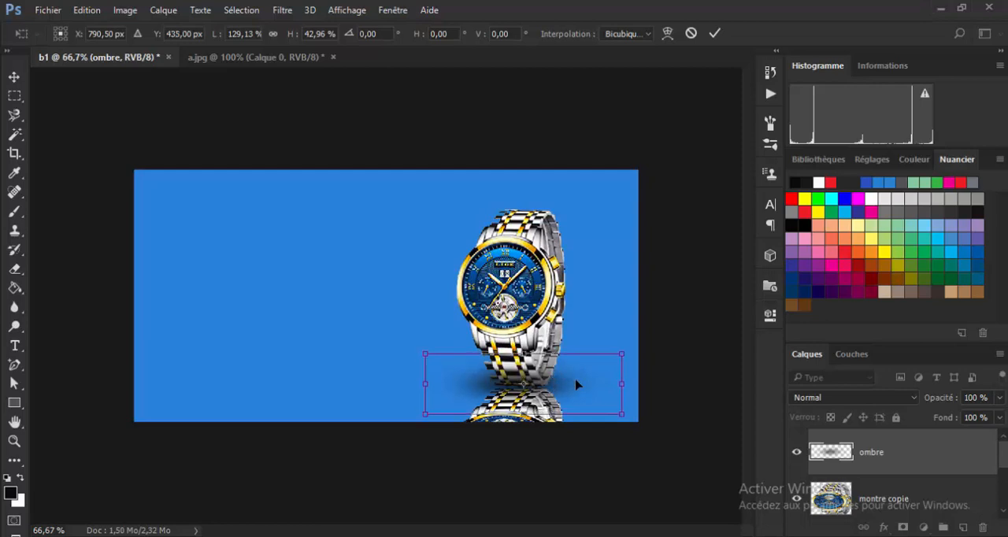
# Widen the shadow to about 193%, lower it to Y 440 px and apply the transformation.
pyautogui.moveTo(624, 385); pyautogui.dragTo(670, 385)
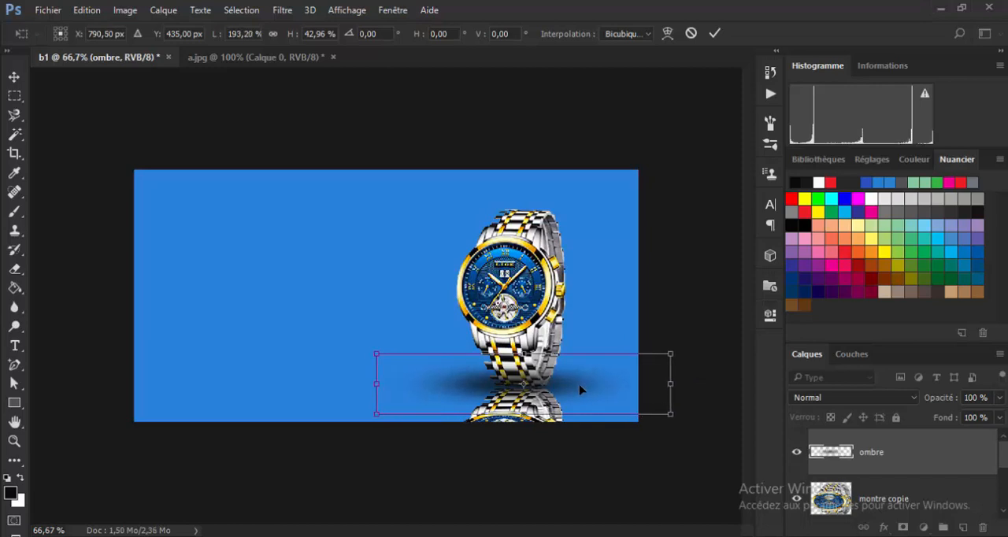
pyautogui.press('Down')
pyautogui.press('Down')
pyautogui.press('Down')
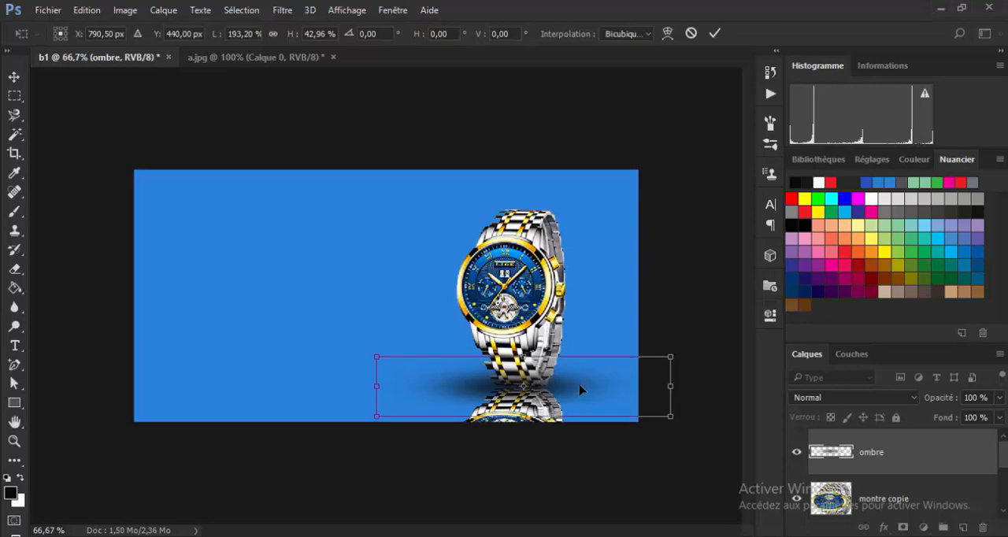
pyautogui.click(714, 36)
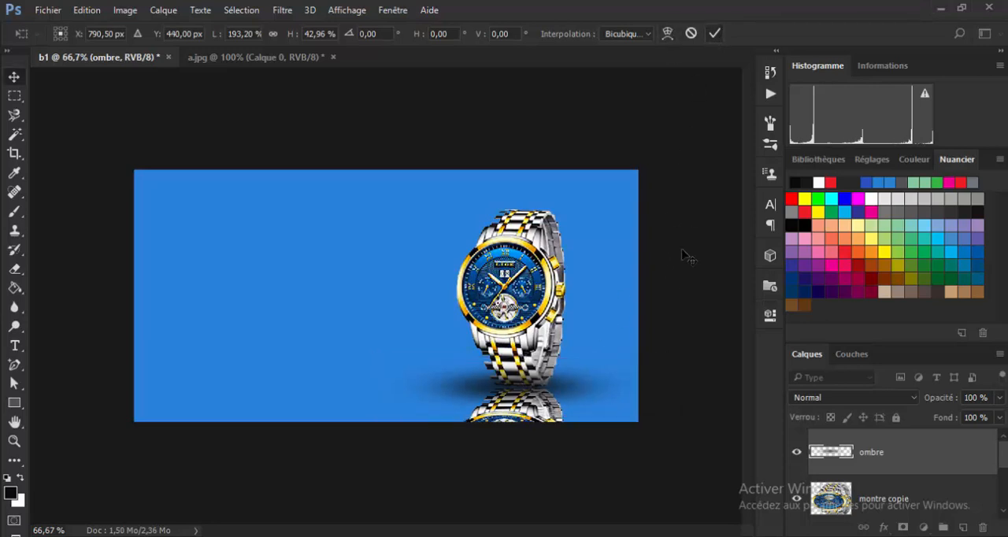
# Nudge the reflected montre copie layer slightly up and left to align it with the base of the watch.
pyautogui.click(538, 424)
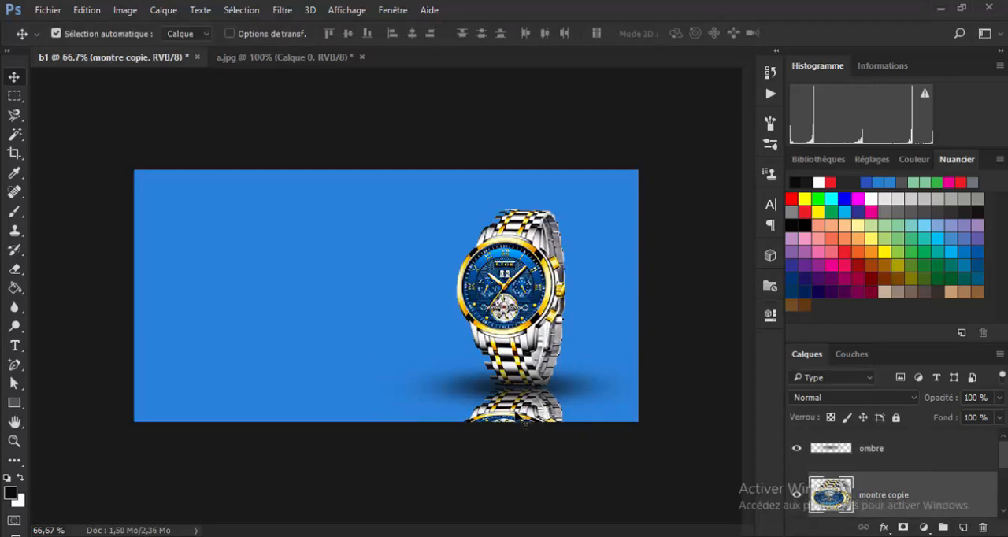
pyautogui.press('Up')
pyautogui.press('Up')
pyautogui.press('Up')
pyautogui.press('Up')
pyautogui.press('Left')
pyautogui.press('Left')
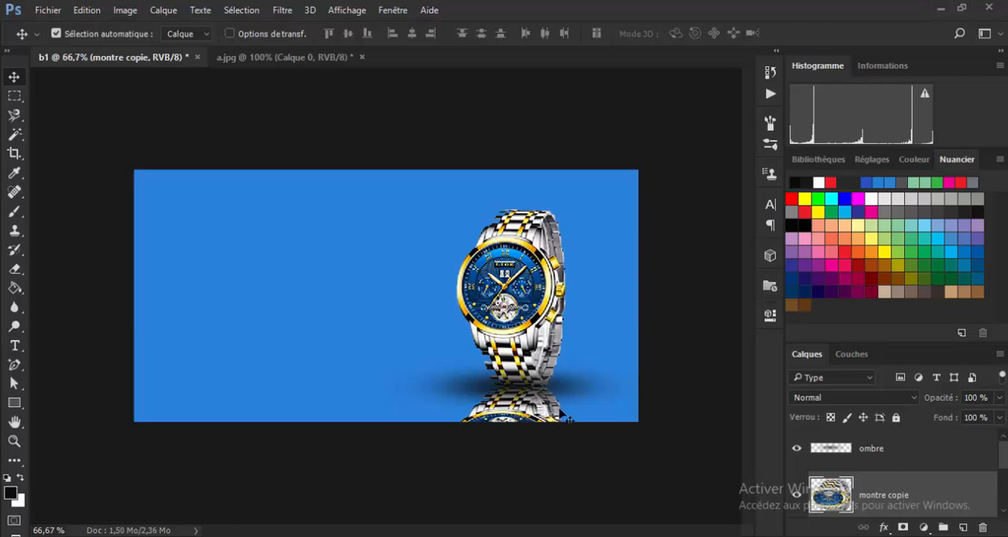
pyautogui.click(681, 307)
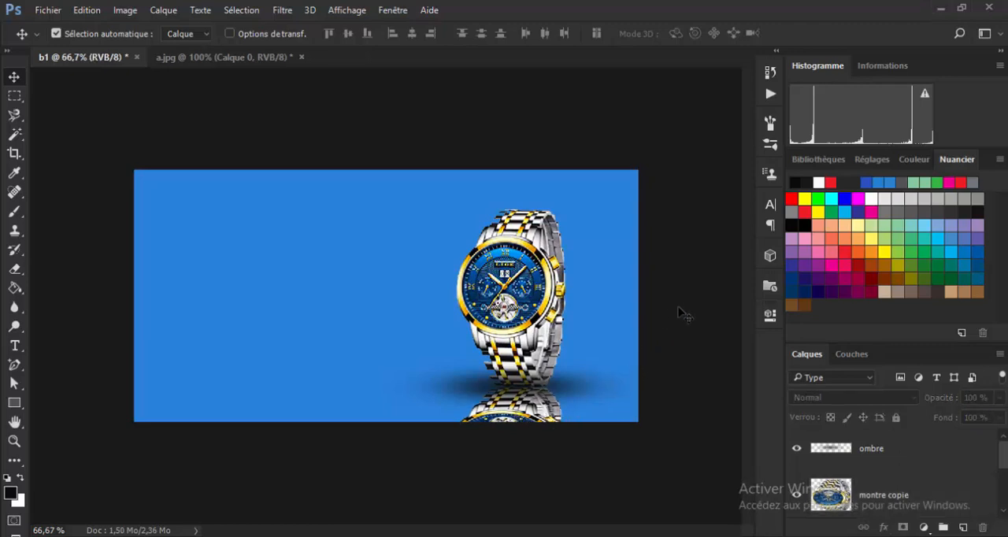
# Add a new layer above ombre and sample the banner's blue background (#2a82da) as the brush colour.
pyautogui.scroll(3, 681, 313)
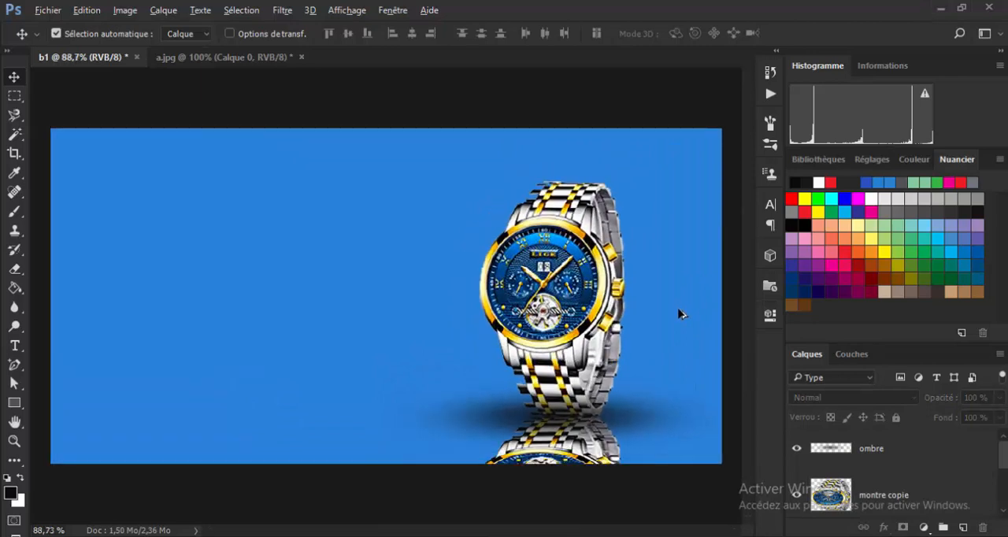
pyautogui.scroll(-1, 681, 314)
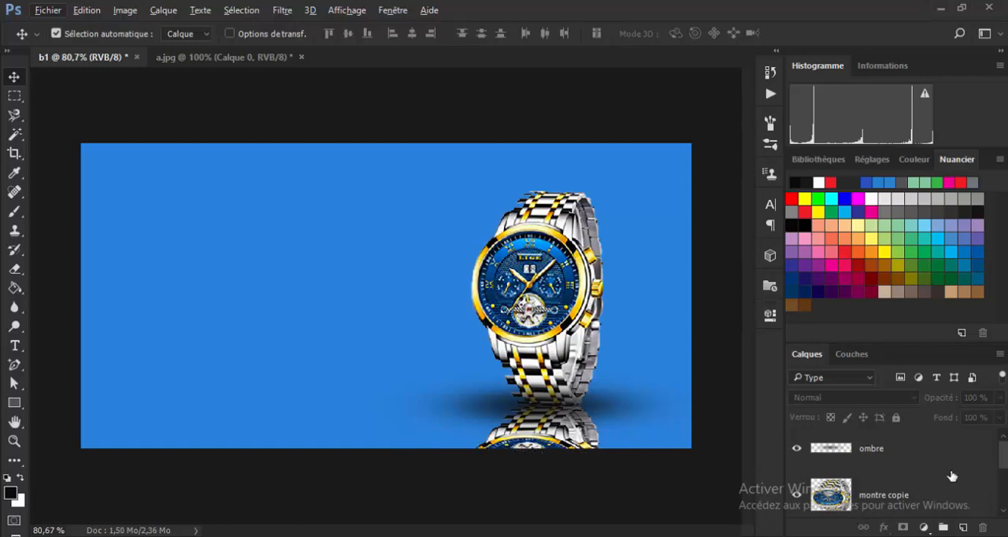
pyautogui.moveTo(1005, 466); pyautogui.dragTo(1004, 441)
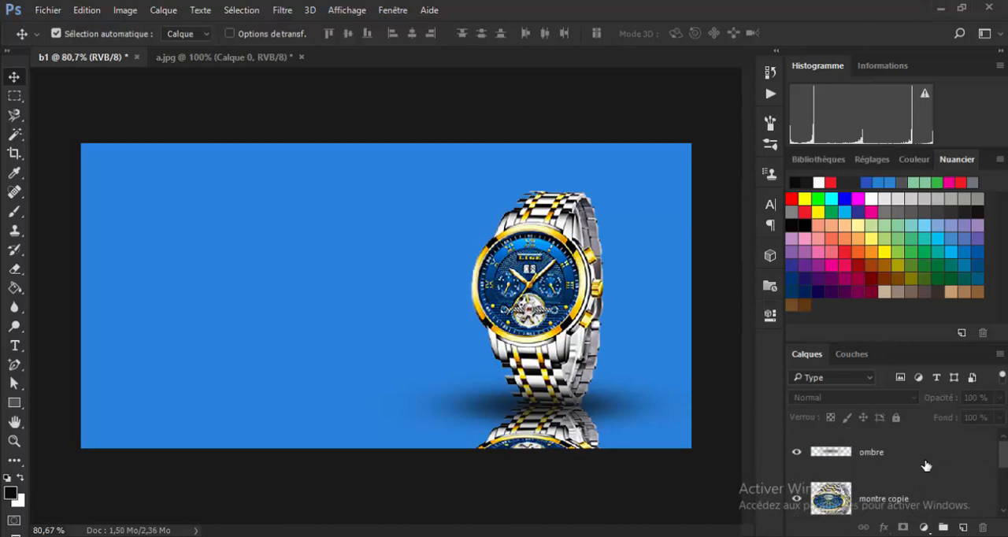
pyautogui.click(962, 526)
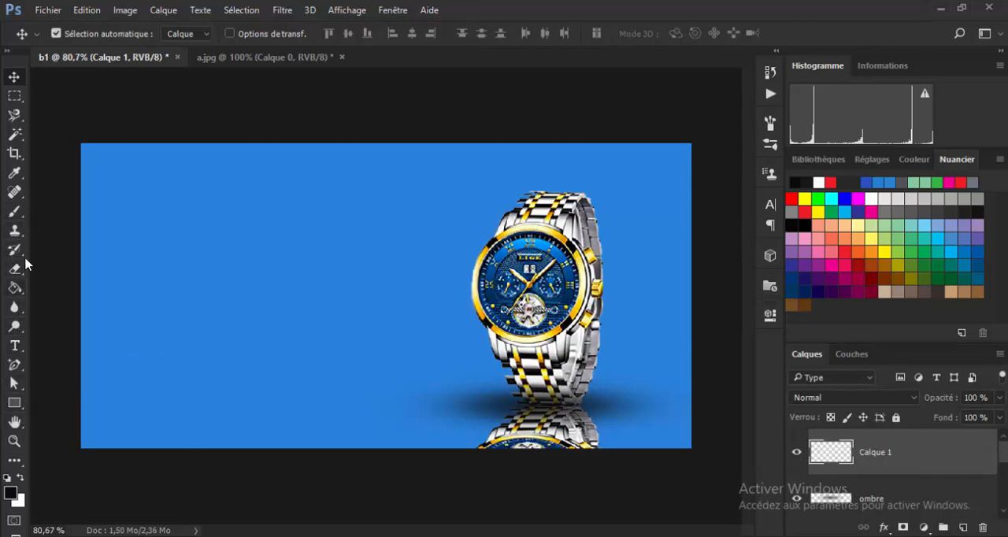
pyautogui.click(14, 212)
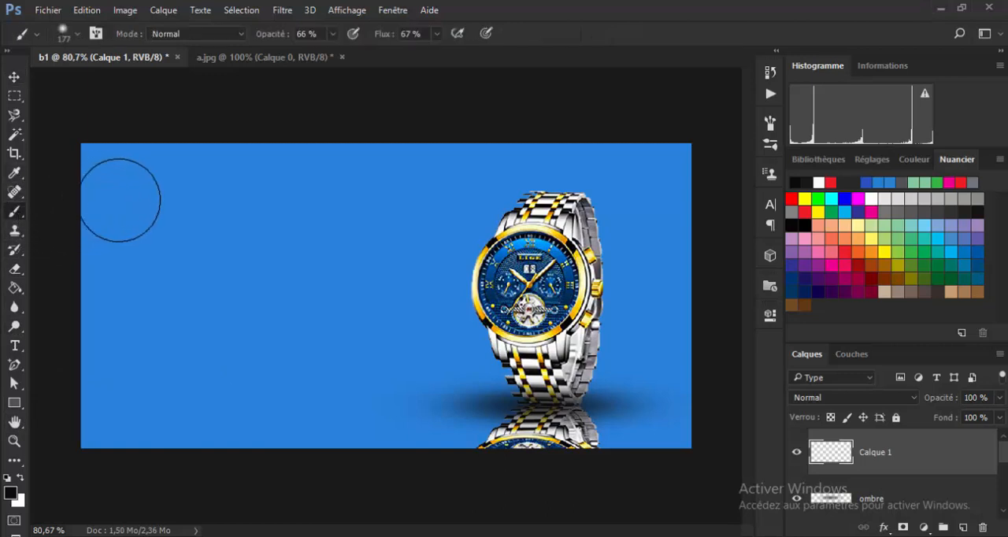
pyautogui.click(12, 493)
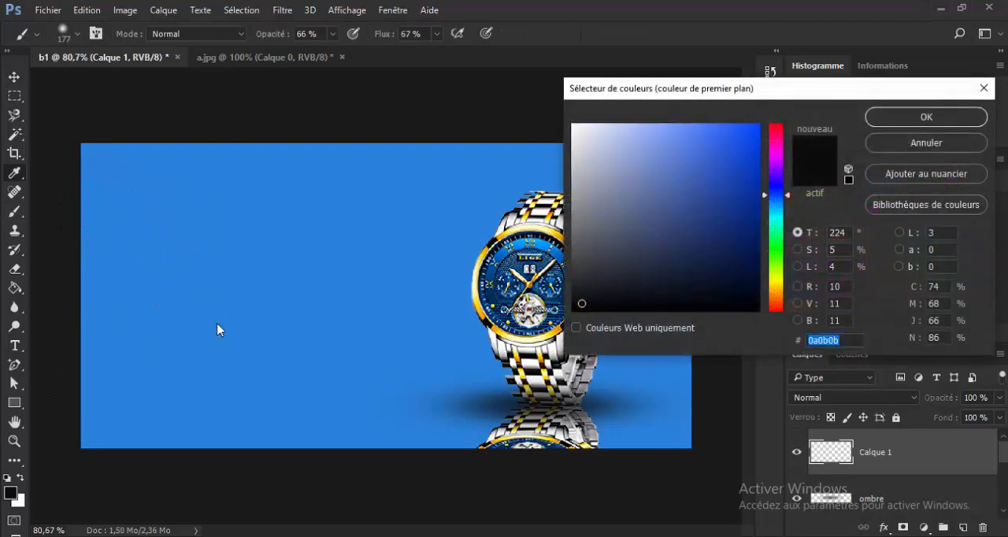
pyautogui.click(236, 266)
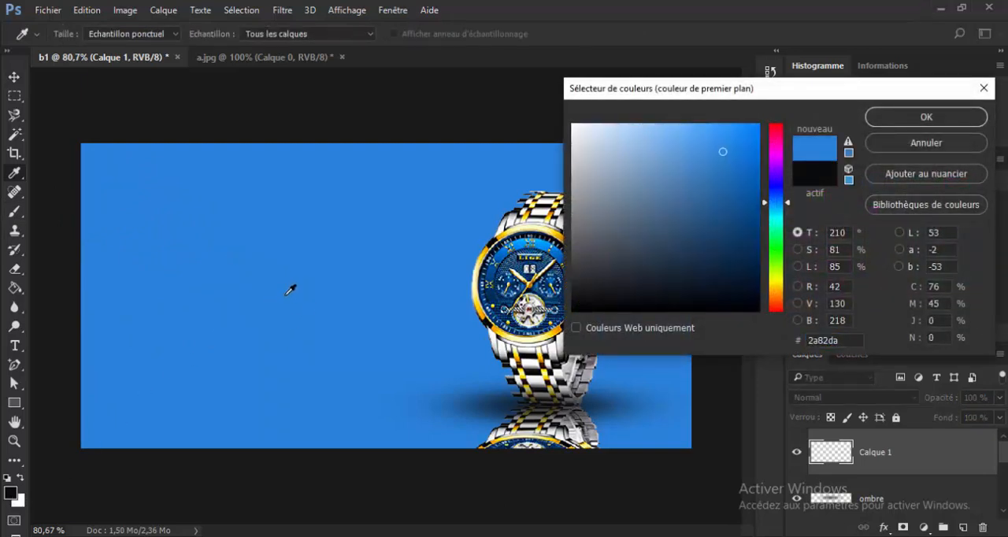
pyautogui.click(914, 112)
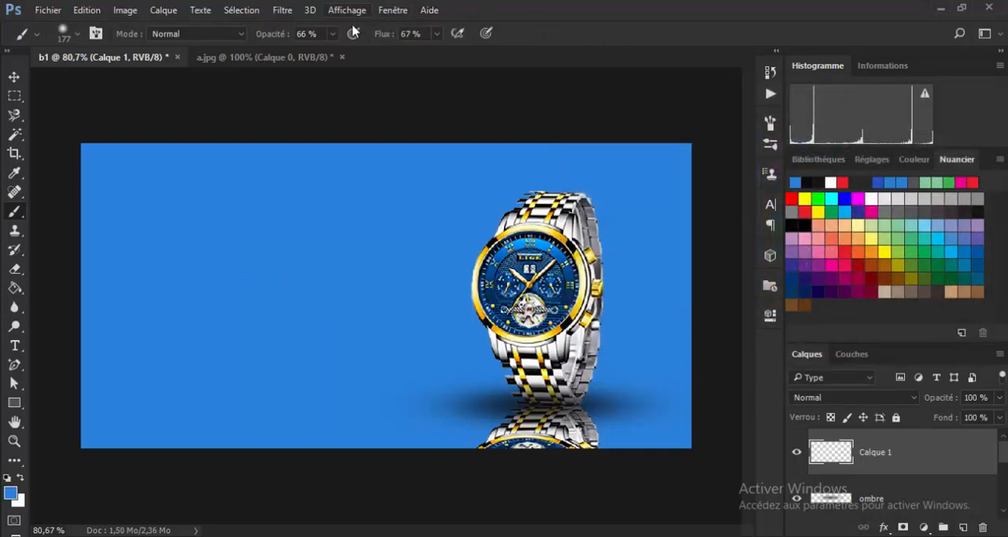
# Set the brush opacity to 40% and paint blue over the watch reflection along the banner's lower edge to fade it.
pyautogui.click(332, 36)
pyautogui.moveTo(330, 57); pyautogui.dragTo(315, 54)
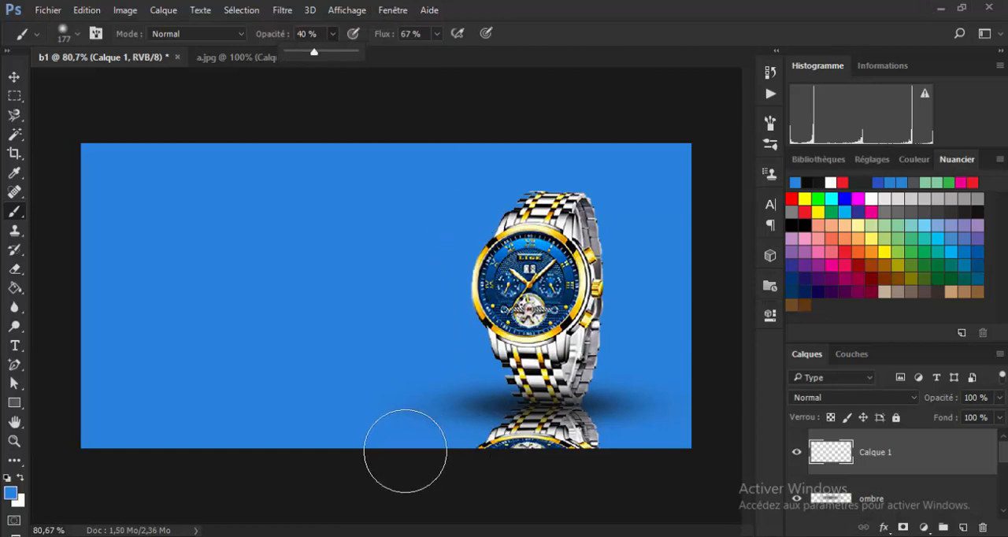
pyautogui.moveTo(406, 451); pyautogui.dragTo(595, 454)
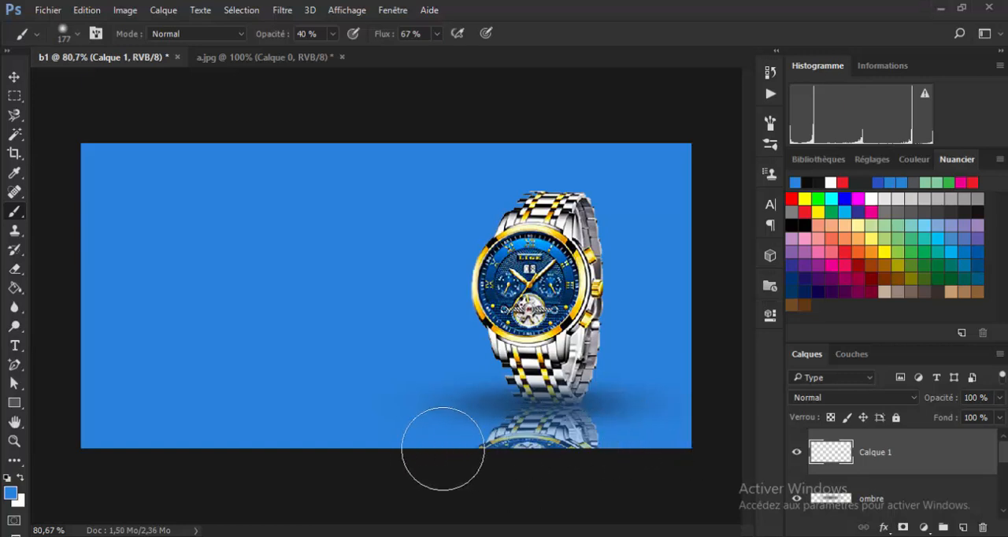
# Paint more blue over the watch reflection along the banner's lower edge to fade it further.
pyautogui.moveTo(443, 449)
pyautogui.mouseDown()
pyautogui.moveTo(527, 466)
pyautogui.moveTo(618, 468)
pyautogui.moveTo(517, 437)
pyautogui.moveTo(445, 435)
pyautogui.moveTo(655, 446)
pyautogui.moveTo(549, 460)
pyautogui.moveTo(433, 455)
pyautogui.moveTo(350, 437)
pyautogui.mouseUp()
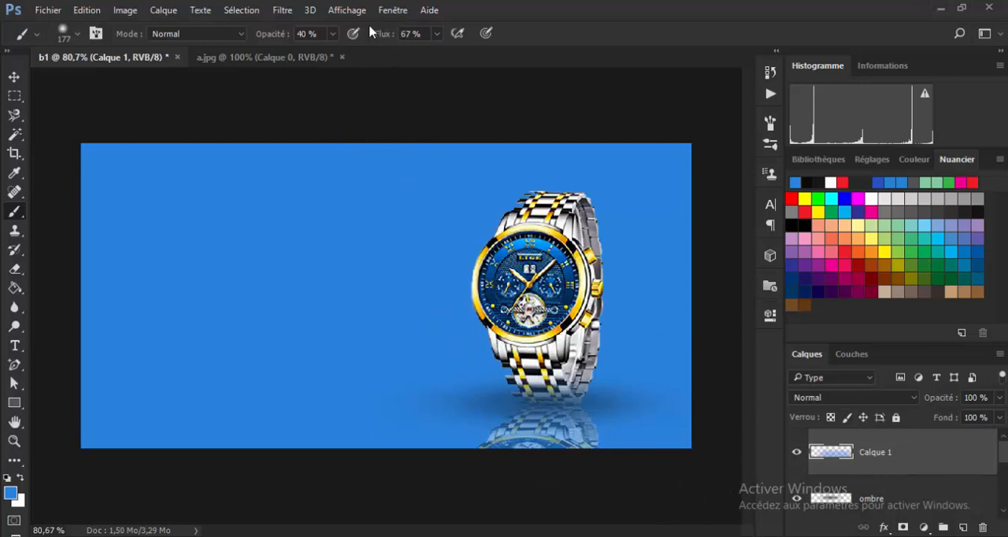
pyautogui.click(13, 79)
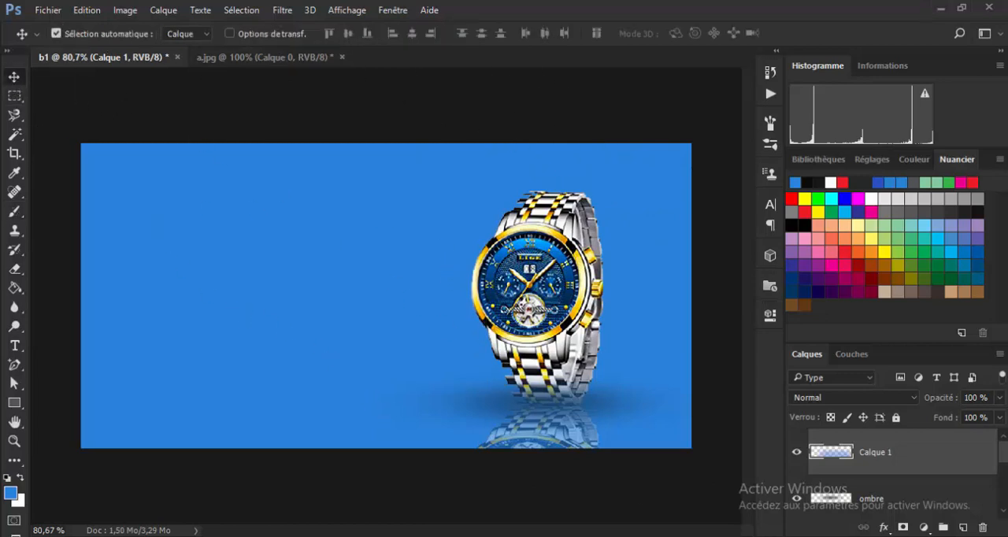
# Consult Projet 1.png for the wording and start a text line in the banner's upper-left area, with its colour set to near-white #fdfdfd.
pyautogui.click(731, 532)
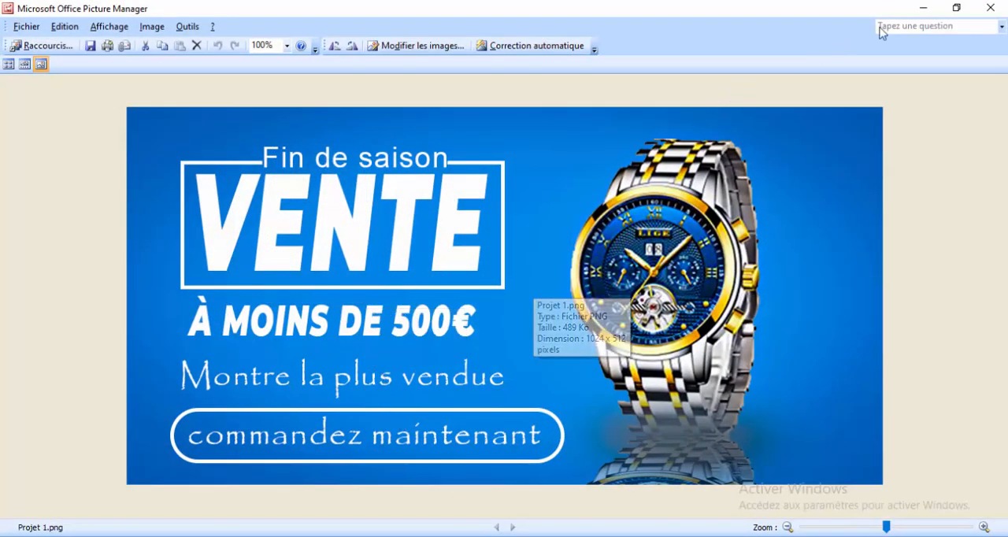
pyautogui.click(932, 8)
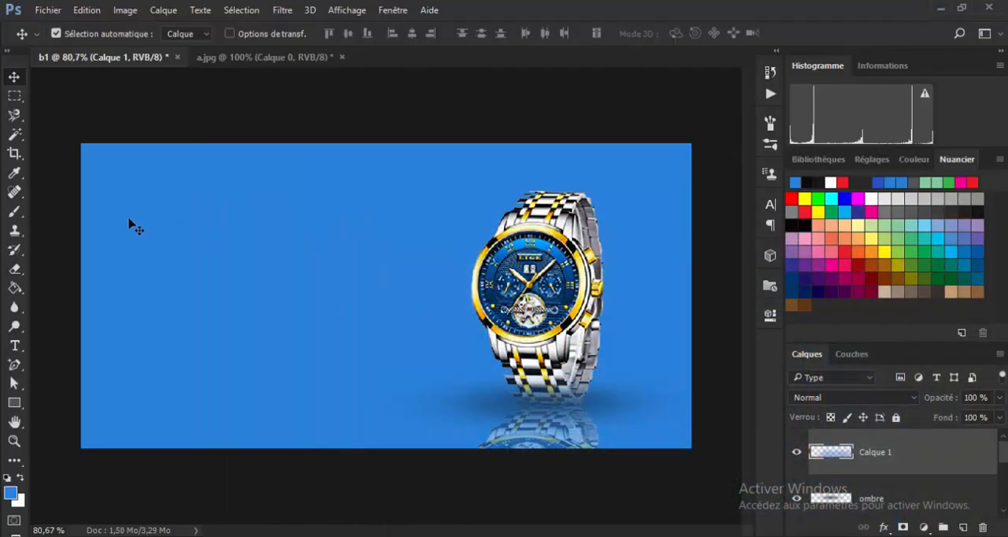
pyautogui.click(14, 345)
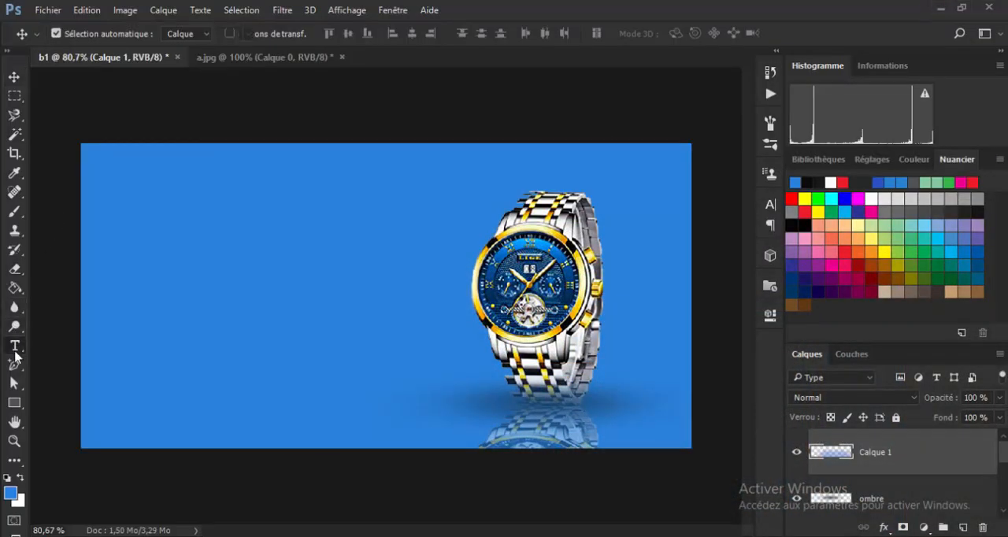
pyautogui.click(185, 220)
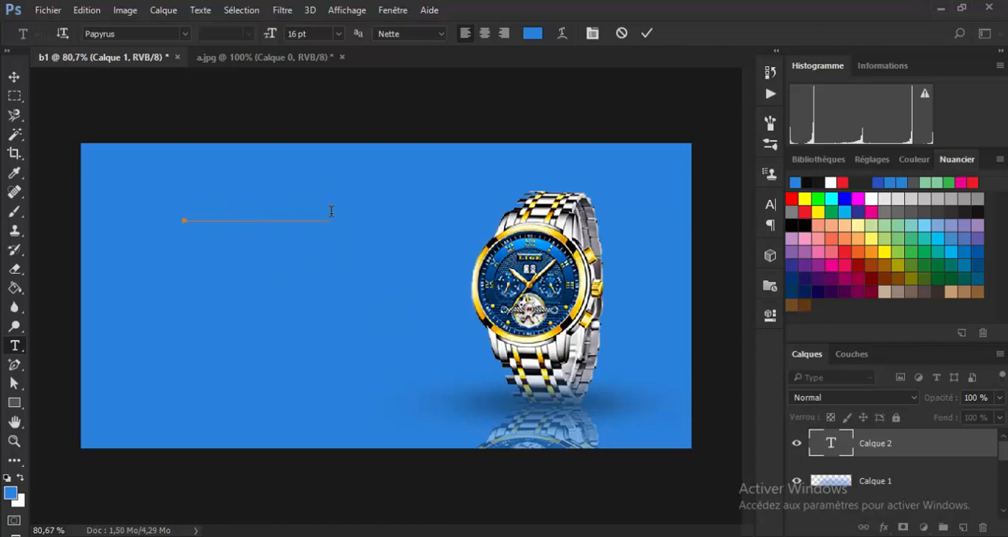
pyautogui.moveTo(332, 211); pyautogui.dragTo(180, 200)
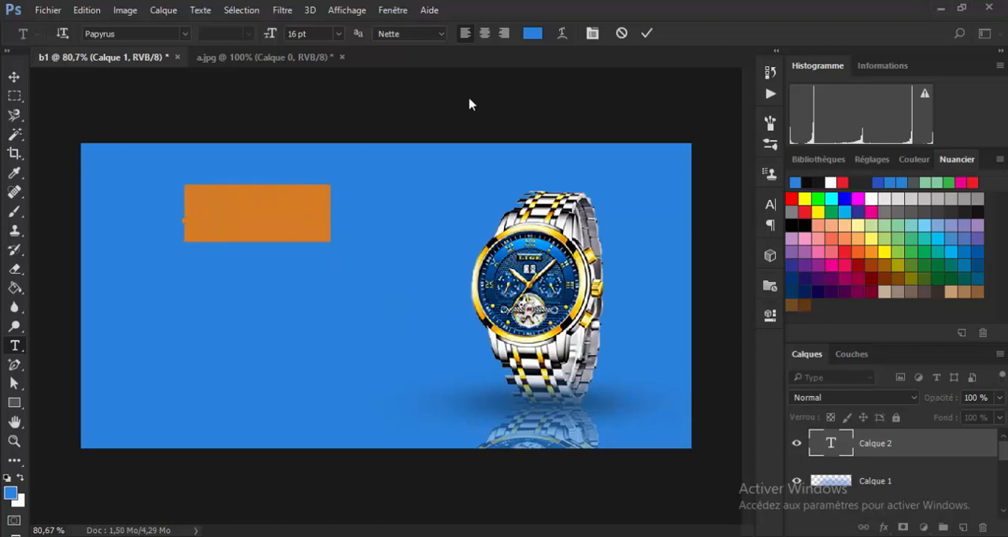
pyautogui.click(532, 35)
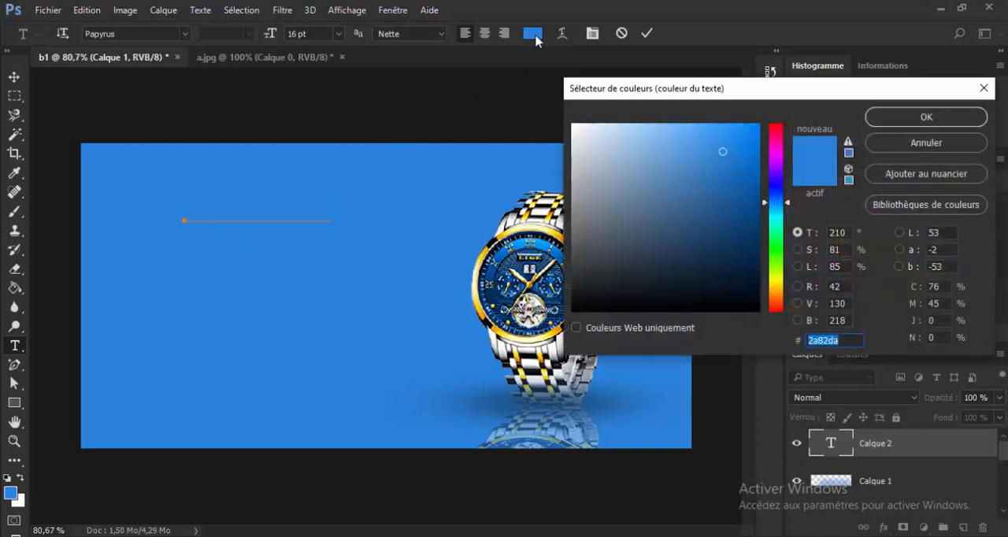
pyautogui.moveTo(596, 134); pyautogui.dragTo(572, 124)
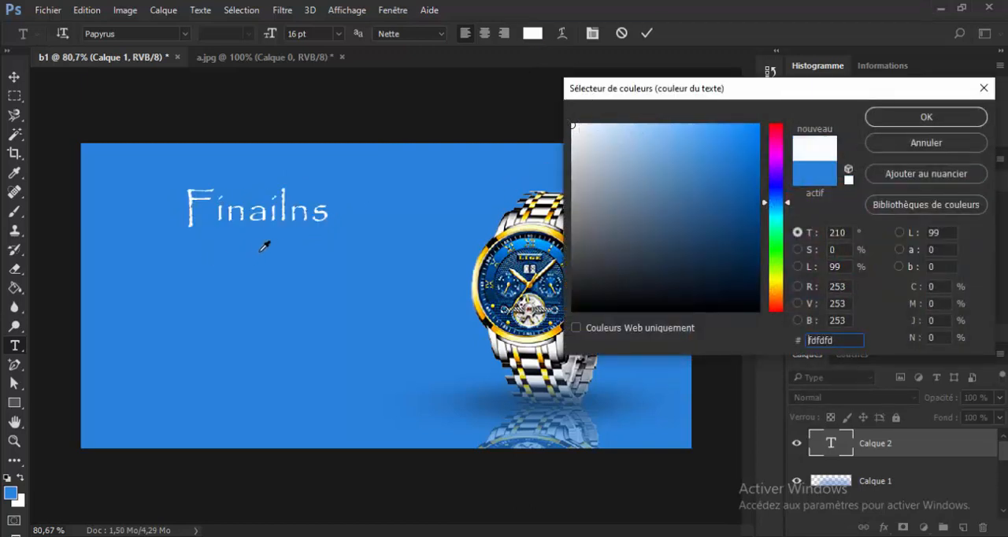
pyautogui.click(926, 117)
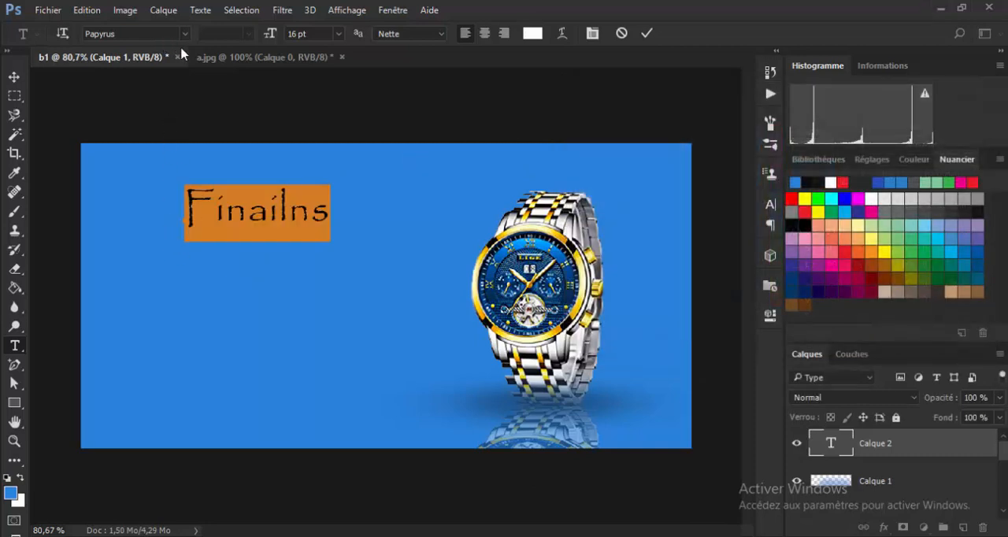
# Replace the text line's content with "Fin de saison" and commit it.
pyautogui.click(304, 209)
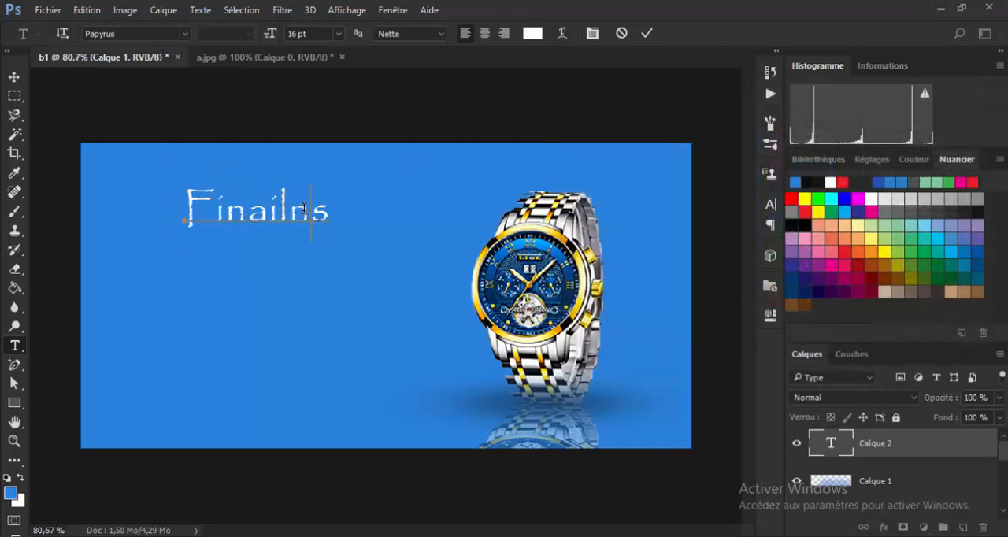
pyautogui.press('BackSpace')
pyautogui.press('BackSpace')
pyautogui.press('BackSpace')
pyautogui.press('BackSpace')
pyautogui.press('BackSpace')
pyautogui.press('BackSpace')
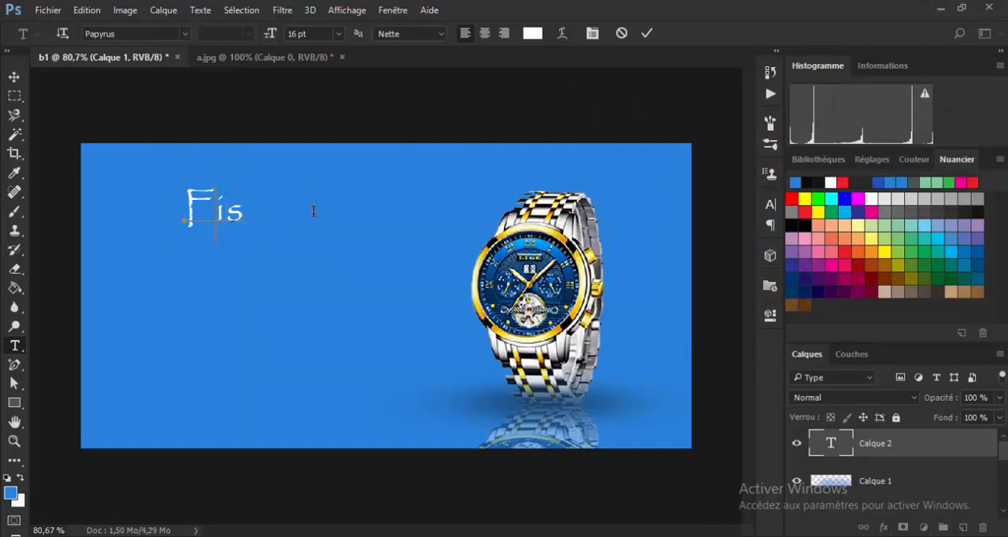
pyautogui.press('Delete')
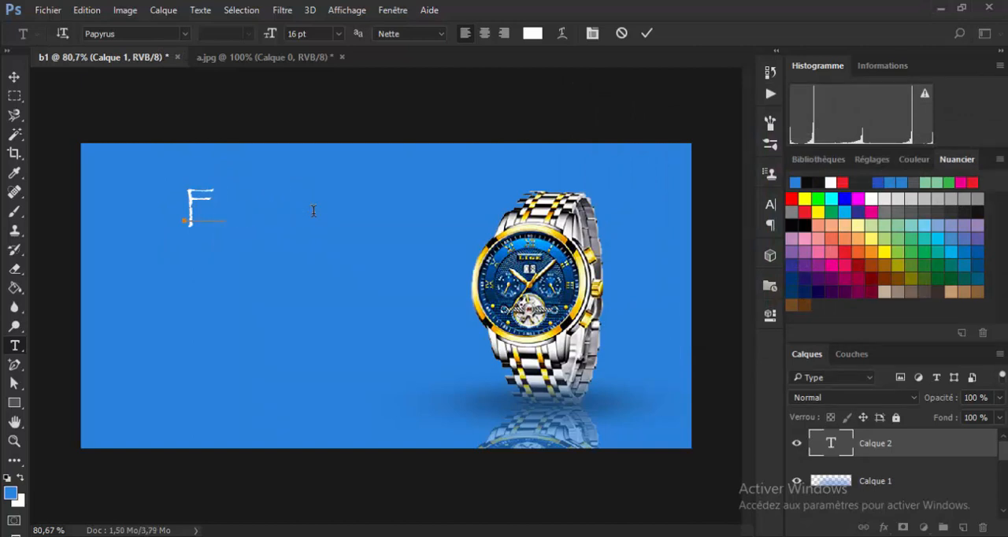
pyautogui.write('in de')
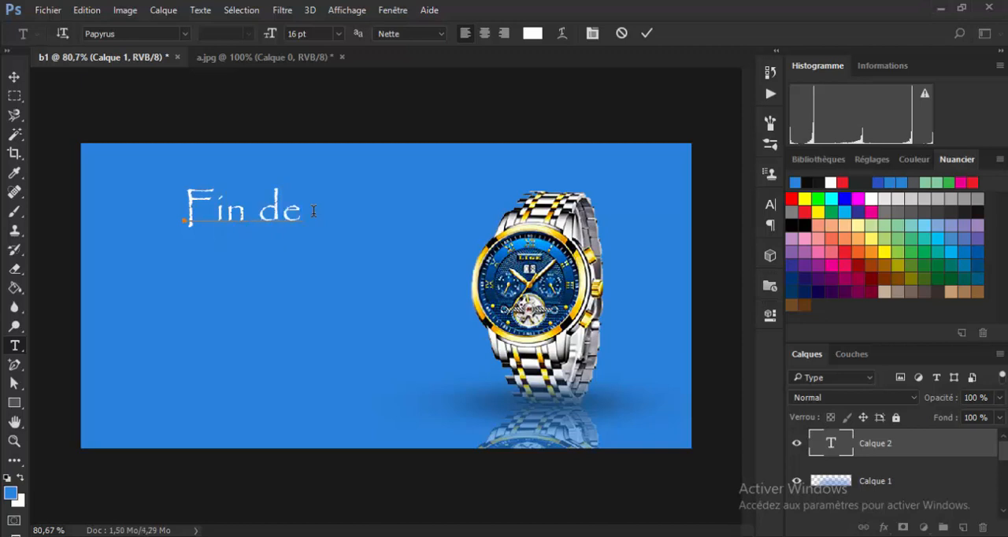
pyautogui.write(' saison')
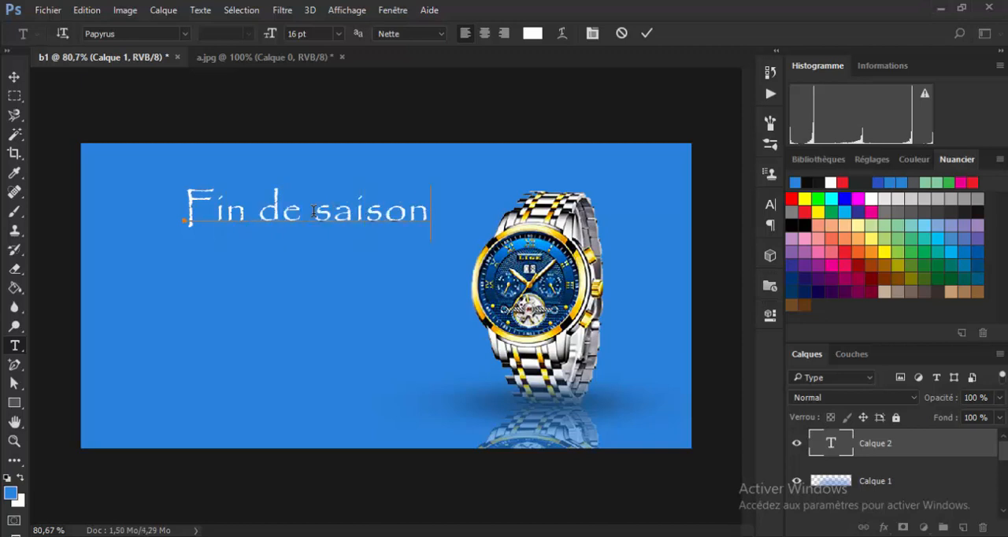
pyautogui.click(14, 76)
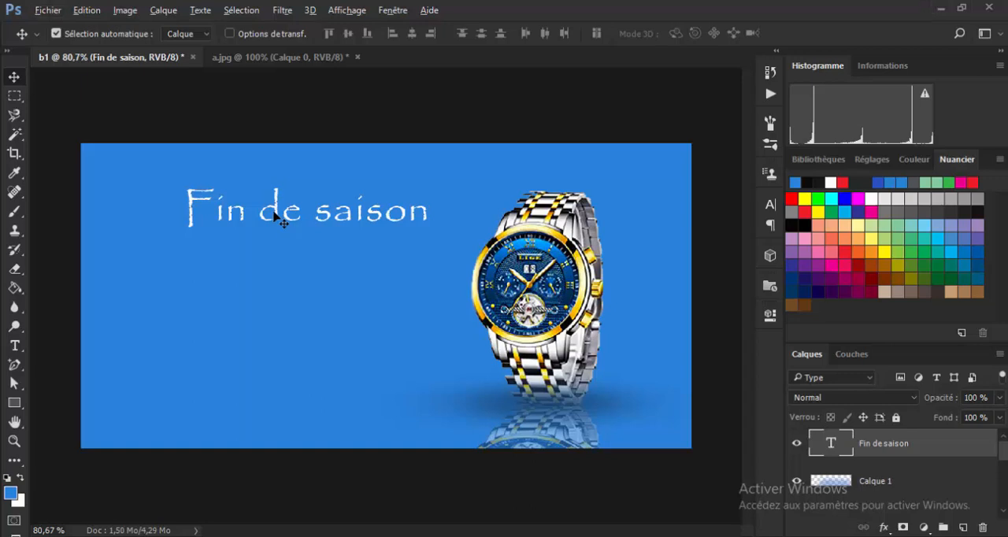
# Make three copies of the Fin de saison text stacked below the original and check Projet 1.png for the remaining wording.
pyautogui.moveTo(274, 226); pyautogui.dragTo(265, 383)
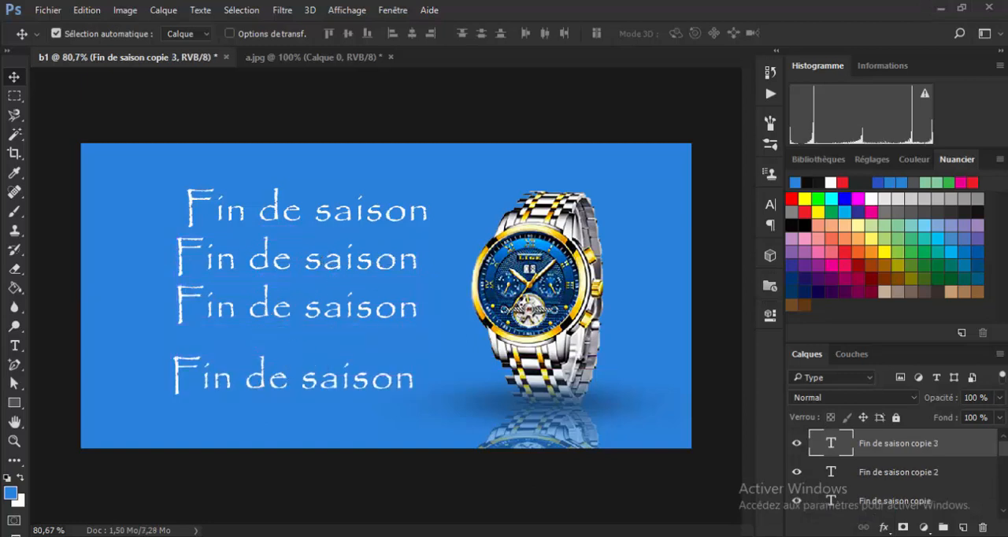
pyautogui.moveTo(778, 535)
pyautogui.click(720, 522)
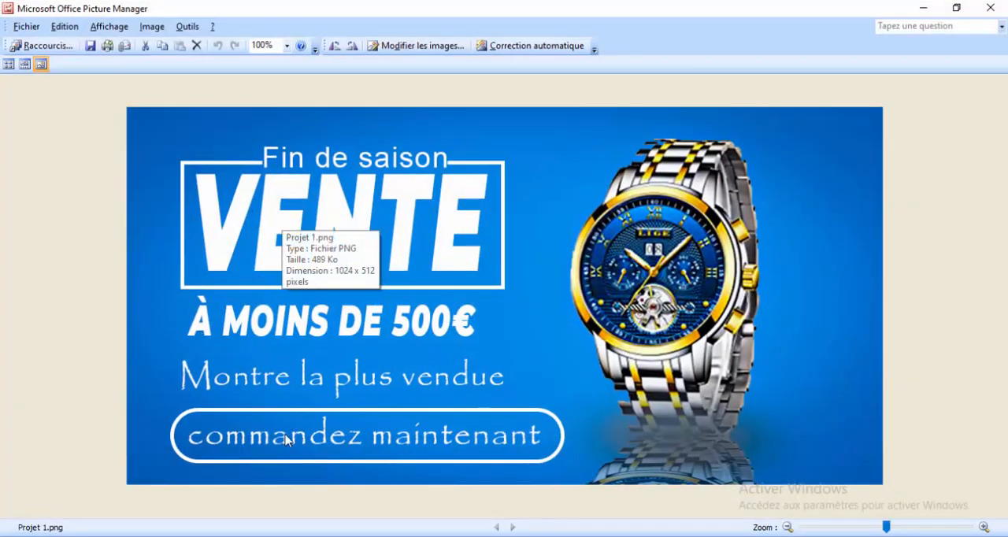
pyautogui.click(923, 8)
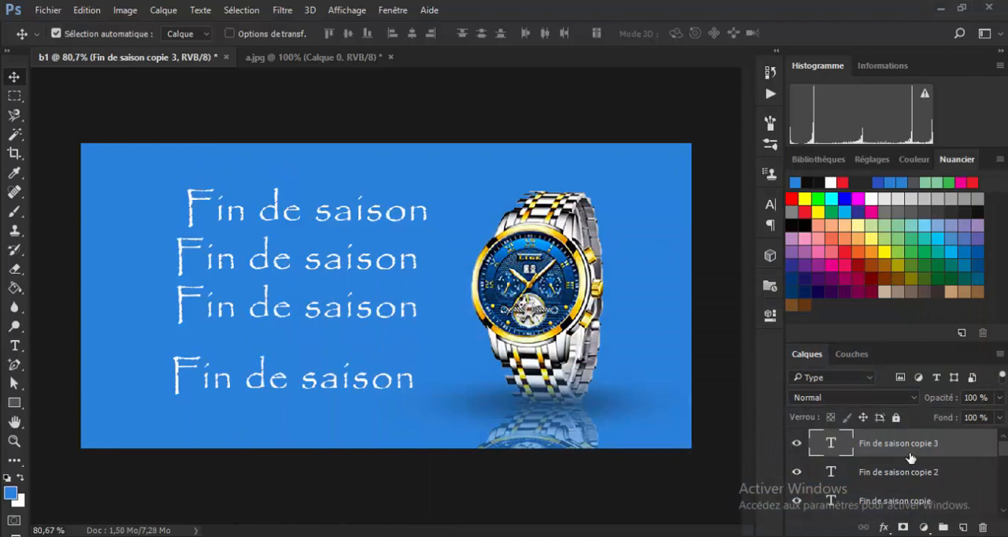
# Replace the text of the lowest copy, Fin de saison copie 3, with "commandez maintenant" and commit it.
pyautogui.doubleClick(831, 444)
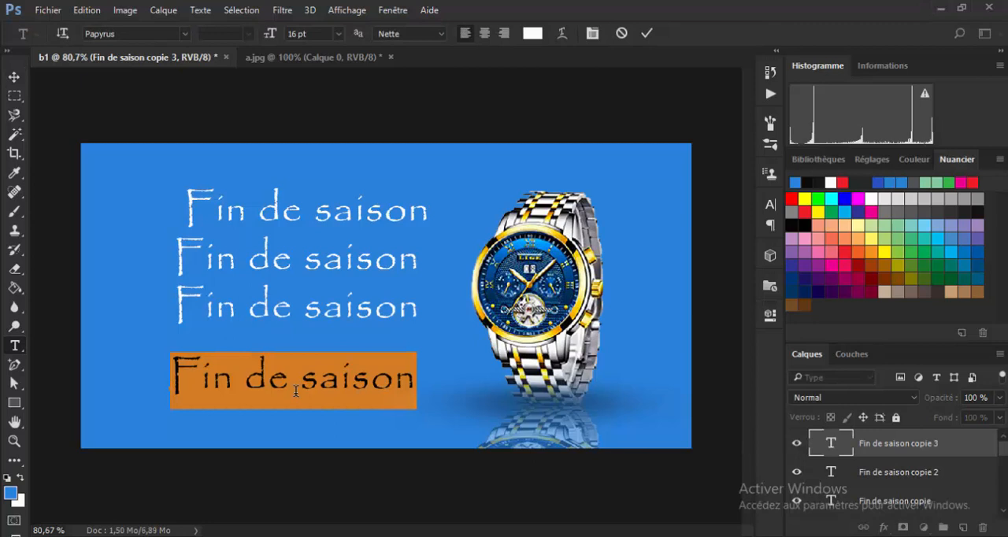
pyautogui.click(351, 381)
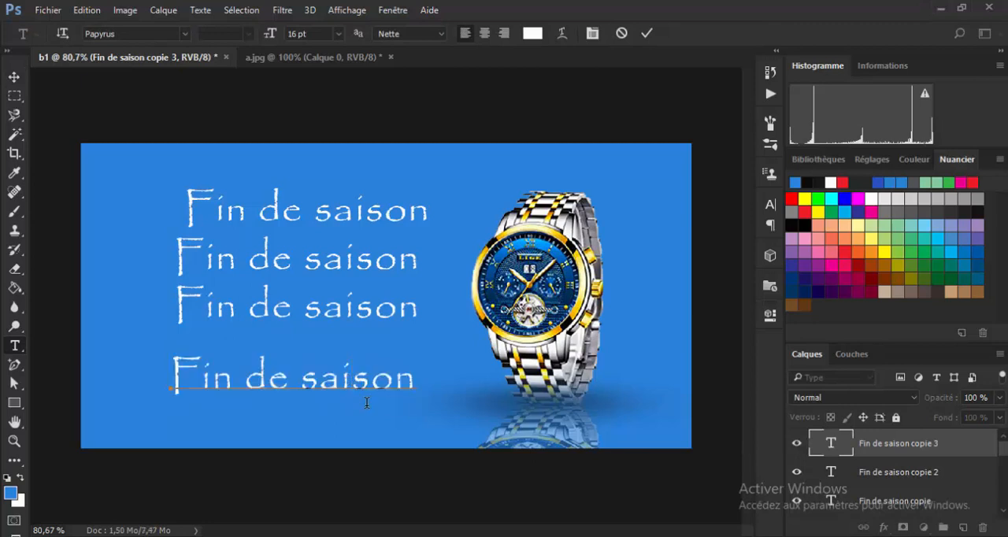
pyautogui.press('BackSpace')
pyautogui.press('BackSpace')
pyautogui.press('BackSpace')
pyautogui.press('BackSpace')
pyautogui.press('BackSpace')
pyautogui.press('BackSpace')
pyautogui.press('BackSpace')
pyautogui.press('BackSpace')
pyautogui.press('BackSpace')
pyautogui.press('BackSpace')
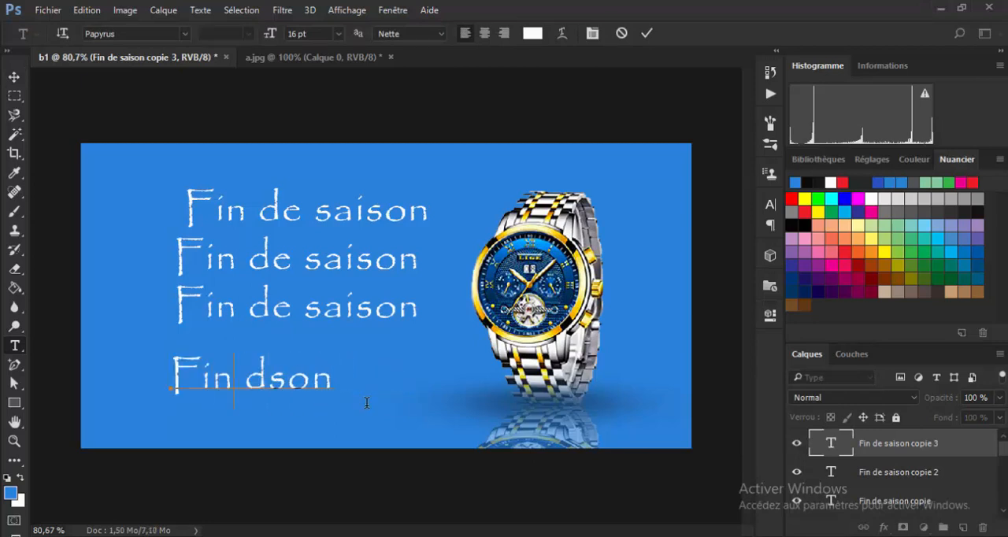
pyautogui.press('BackSpace')
pyautogui.press('BackSpace')
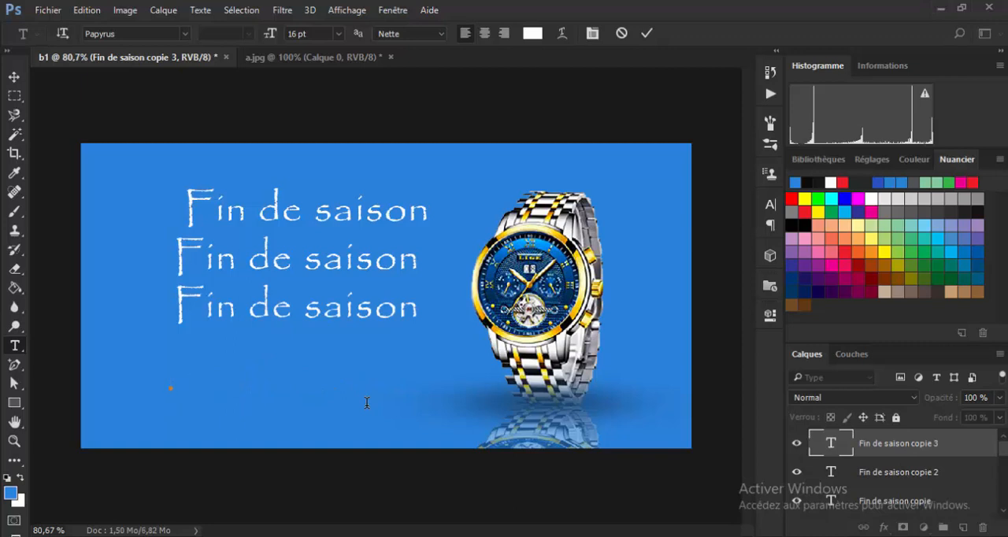
pyautogui.write('comma')
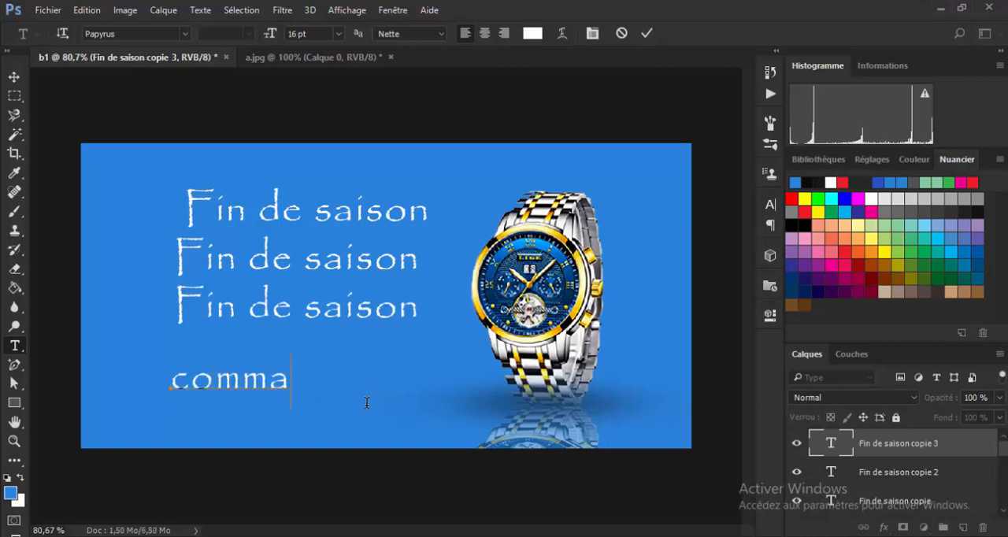
pyautogui.write('ndez')
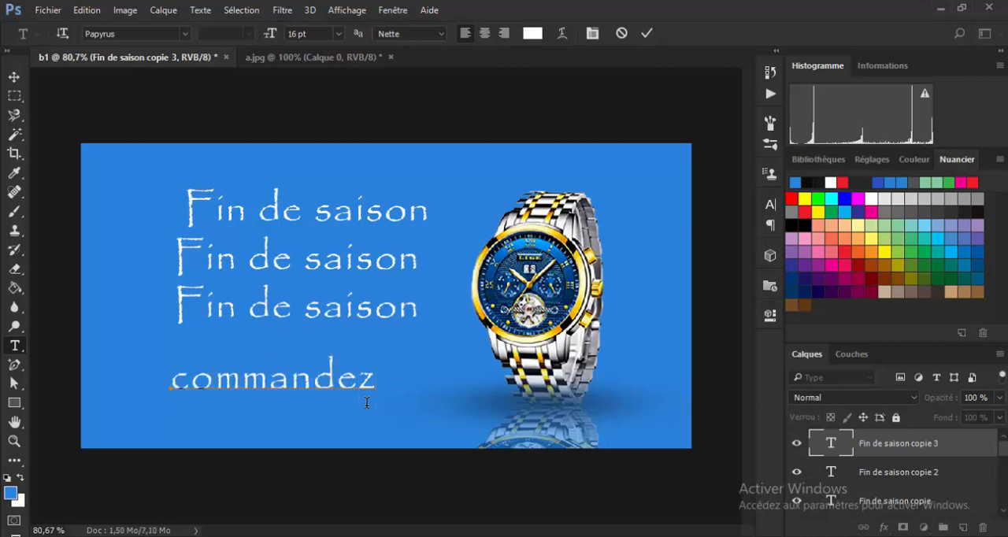
pyautogui.write(' maintena')
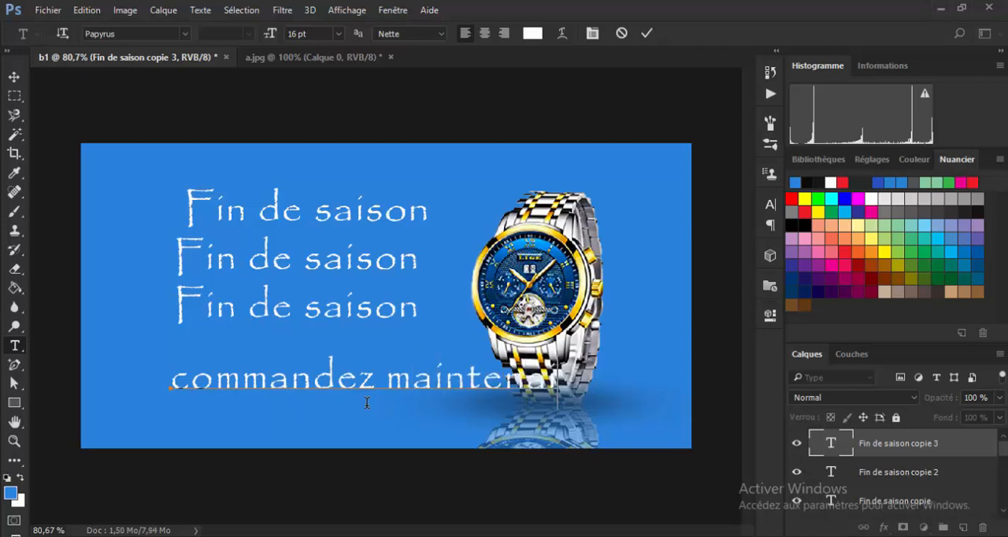
pyautogui.write('nt')
pyautogui.hotkey('ctrl', 'Return')
pyautogui.press('v')
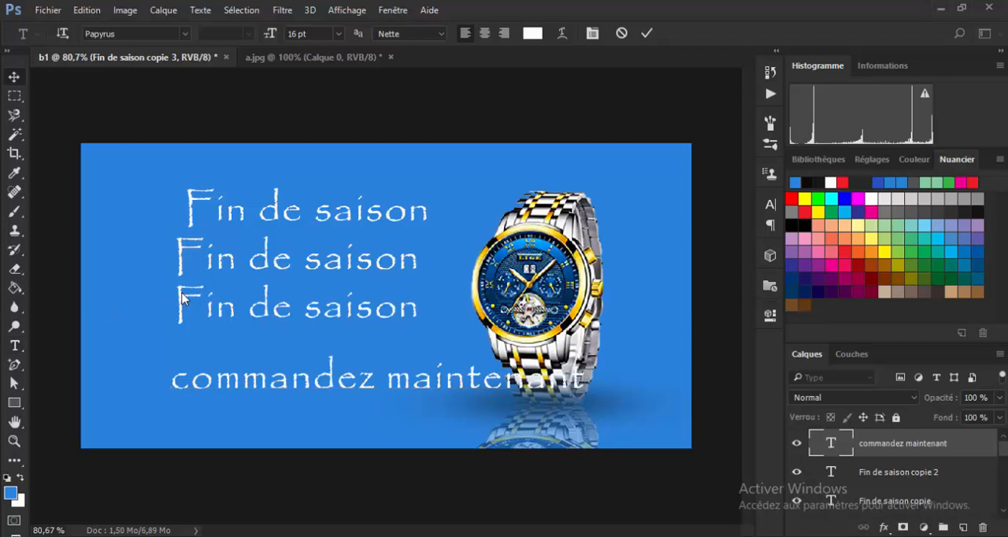
# Replace the text of Fin de saison copie 2 with "Montre la plus vendue" and commit it.
pyautogui.click(181, 307)
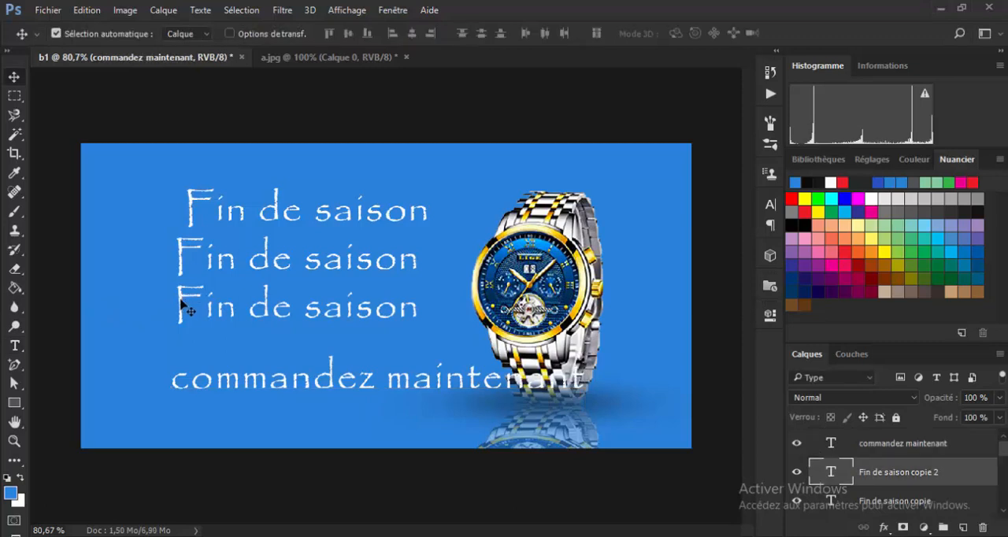
pyautogui.doubleClick(832, 476)
pyautogui.click(354, 306)
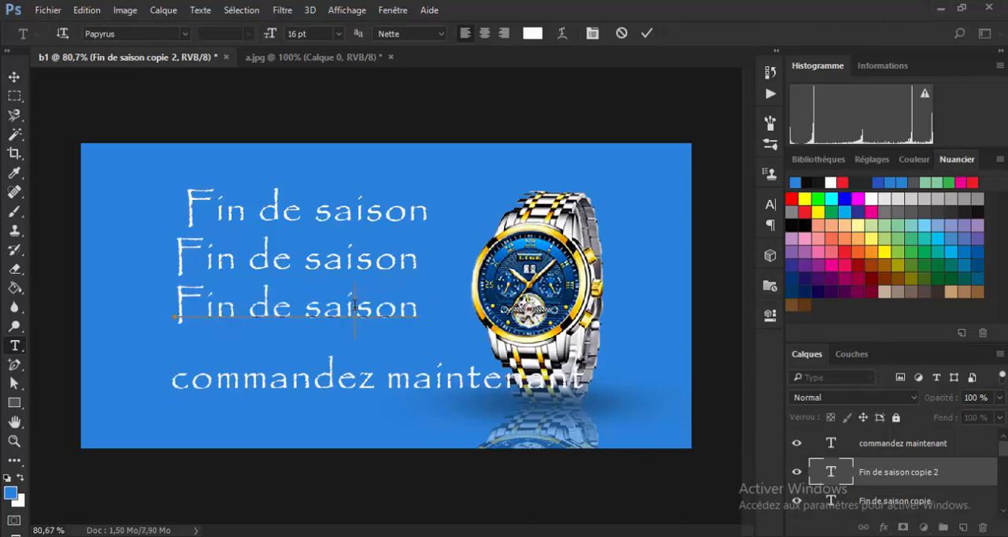
pyautogui.doubleClick(354, 305)
pyautogui.press('BackSpace')
pyautogui.press('BackSpace')
pyautogui.press('BackSpace')
pyautogui.press('BackSpace')
pyautogui.press('BackSpace')
pyautogui.press('BackSpace')
pyautogui.press('BackSpace')
pyautogui.press('BackSpace')
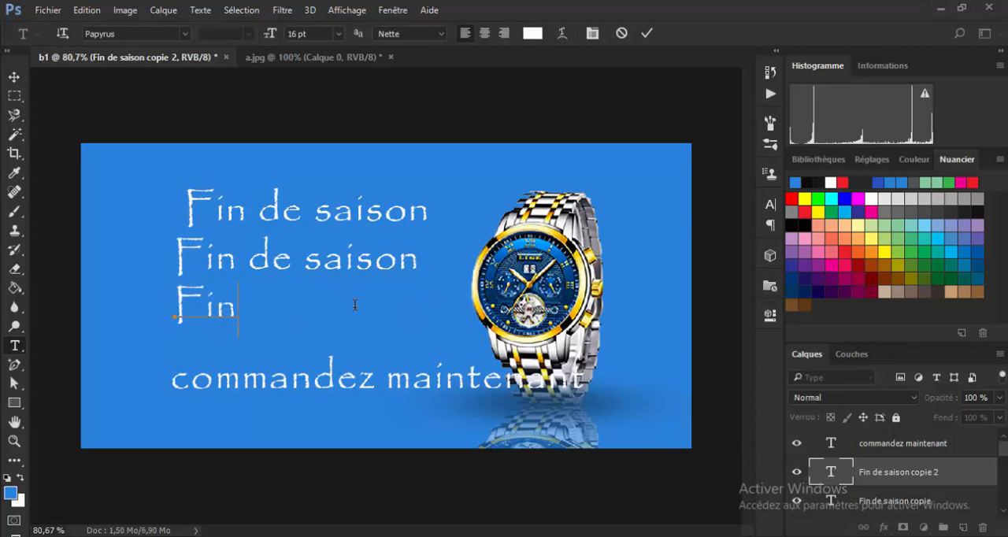
pyautogui.write('M')
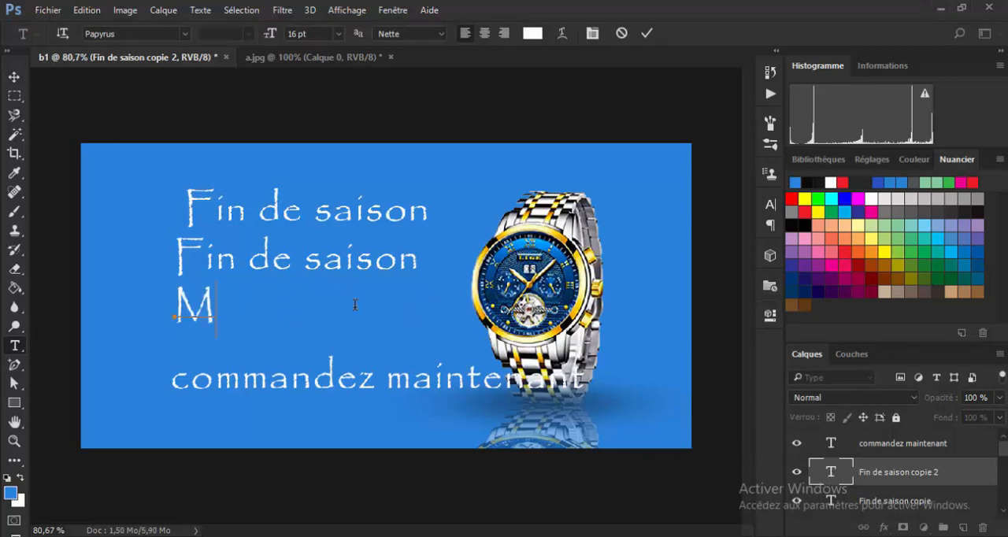
pyautogui.write('ontre la')
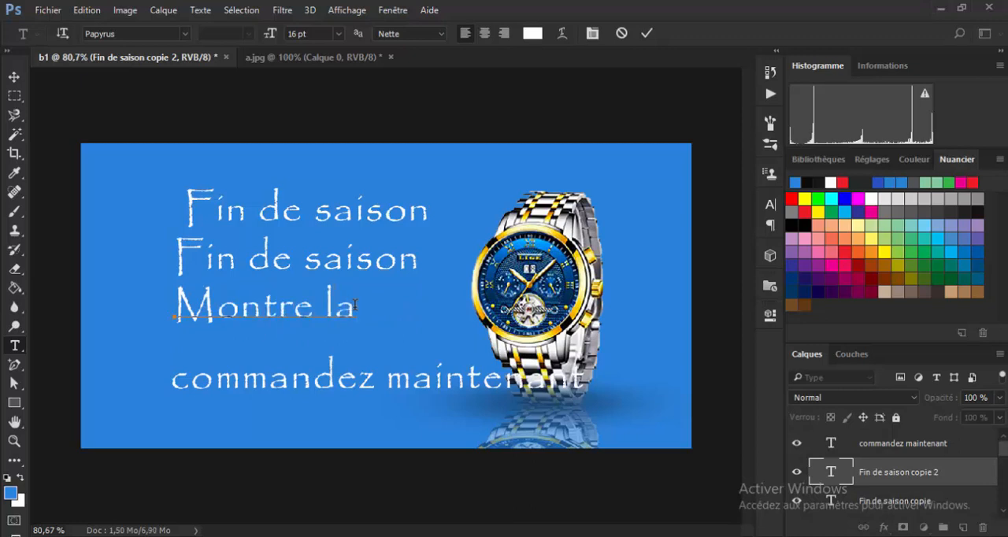
pyautogui.write(' plus')
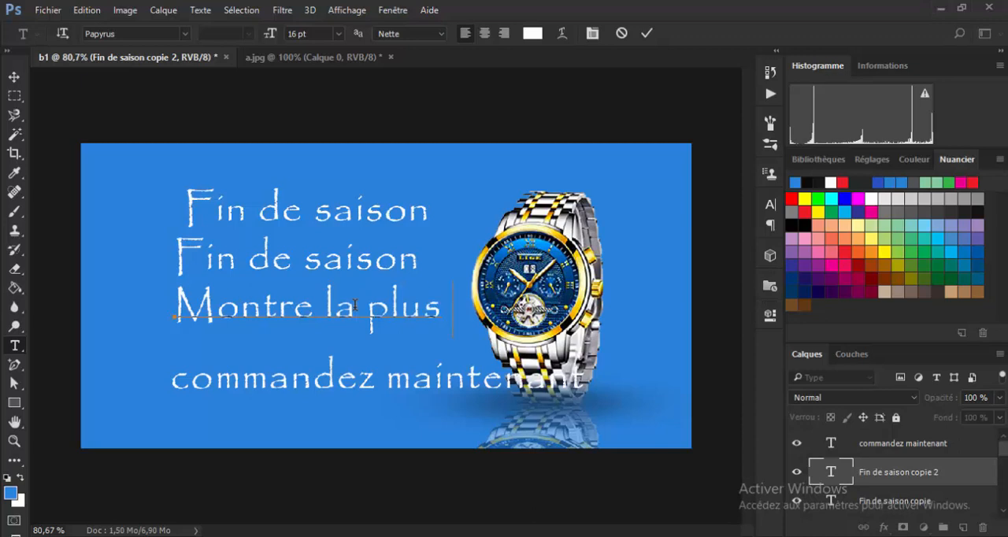
pyautogui.write(' vendue')
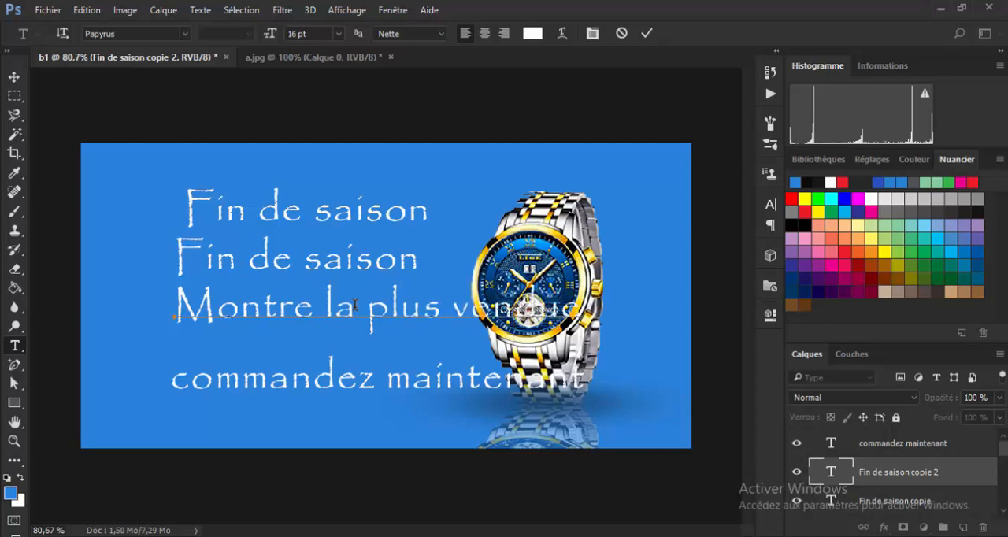
pyautogui.click(646, 33)
pyautogui.press('v')
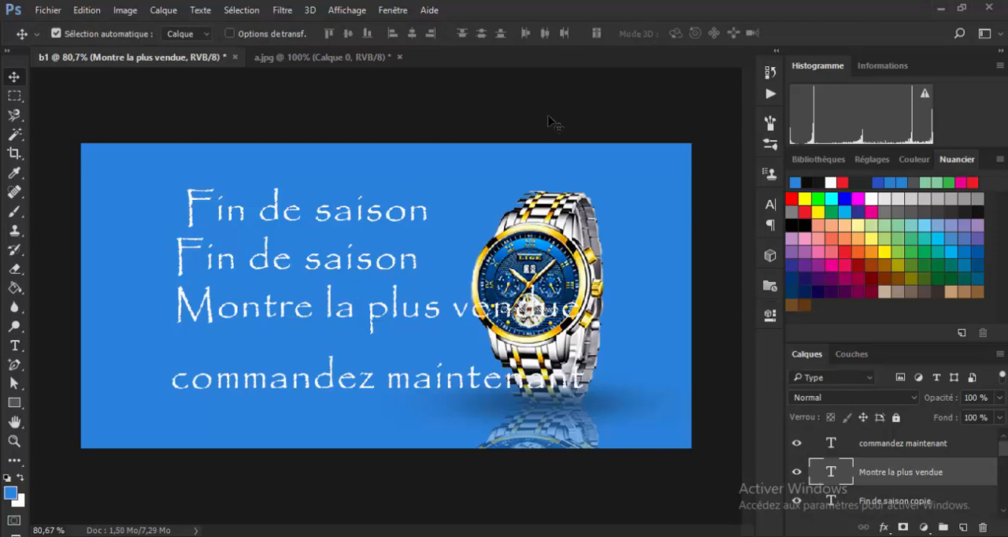
# Replace the text of Fin de saison copie with "vente" and commit it.
pyautogui.click(365, 269)
pyautogui.doubleClick(832, 500)
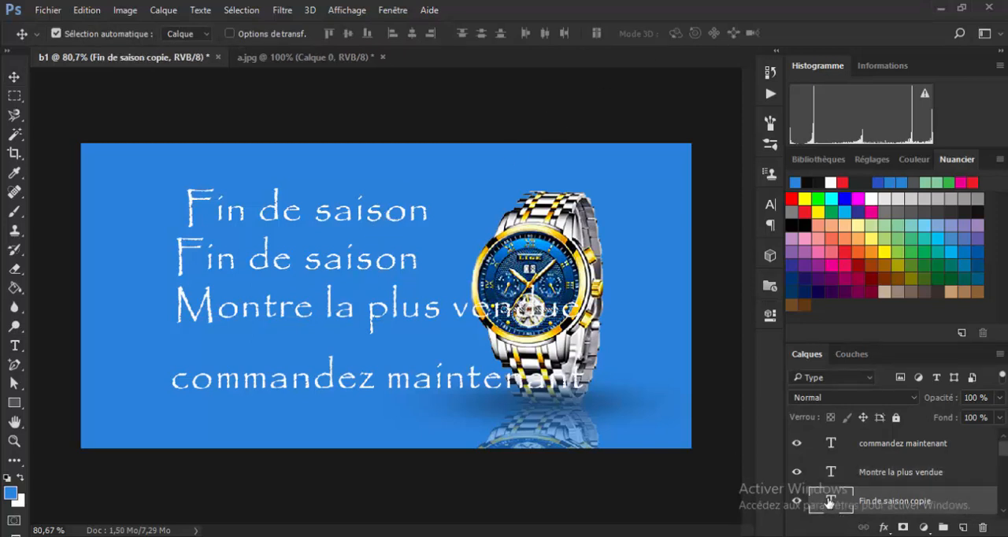
pyautogui.click(398, 269)
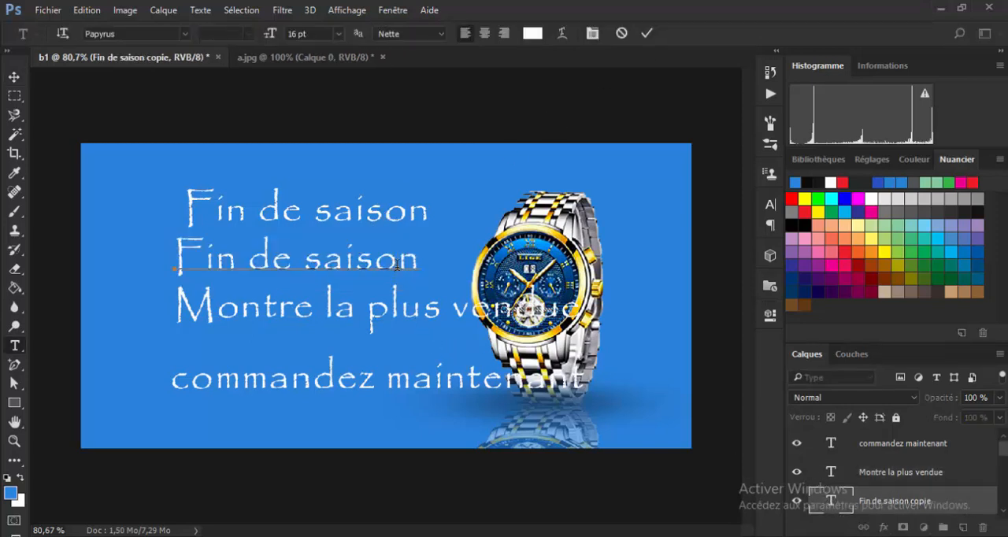
pyautogui.press('BackSpace')
pyautogui.press('BackSpace')
pyautogui.press('BackSpace')
pyautogui.press('BackSpace')
pyautogui.press('BackSpace')
pyautogui.press('BackSpace')
pyautogui.press('BackSpace')
pyautogui.press('BackSpace')
pyautogui.press('BackSpace')
pyautogui.press('BackSpace')
pyautogui.press('BackSpace')
pyautogui.press('BackSpace')
pyautogui.press('Delete')
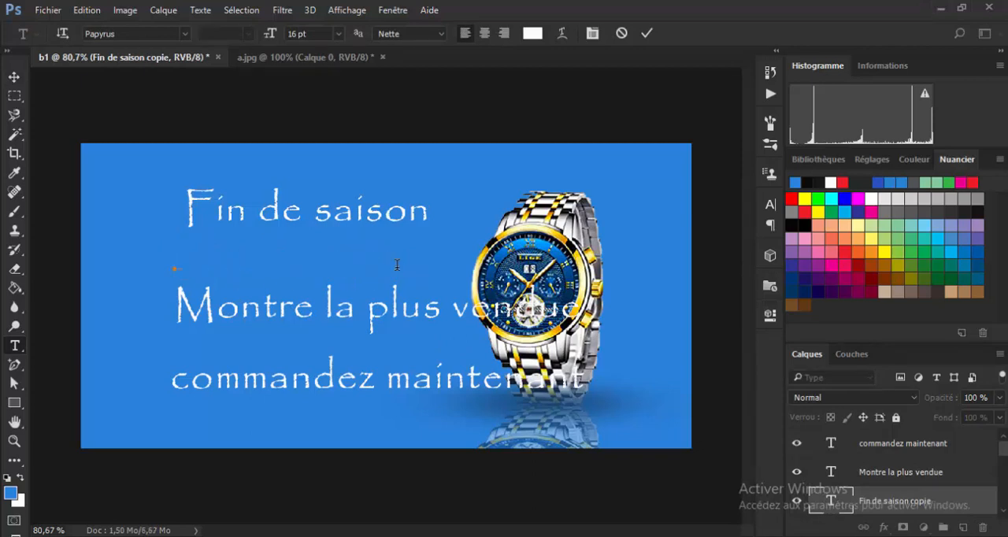
pyautogui.write('ver')
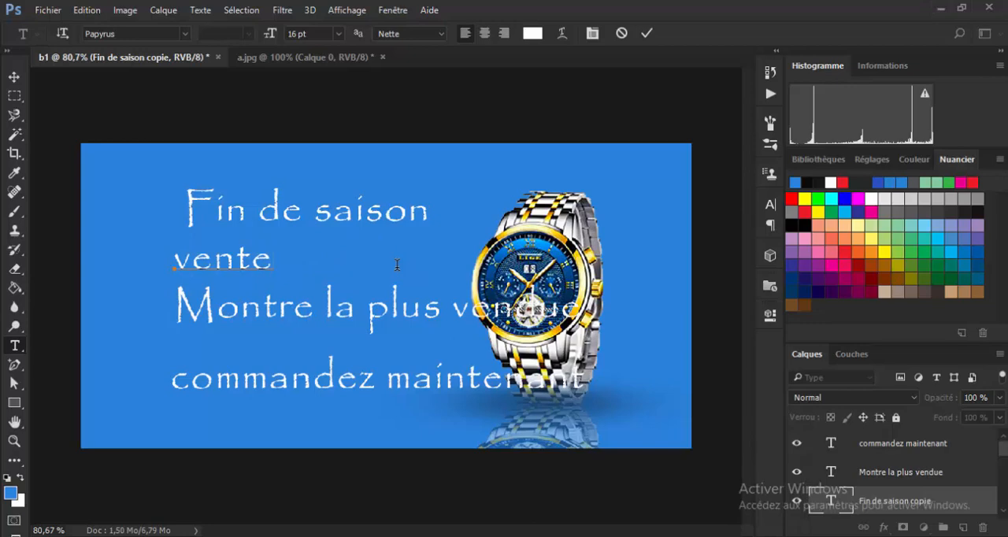
pyautogui.click(646, 35)
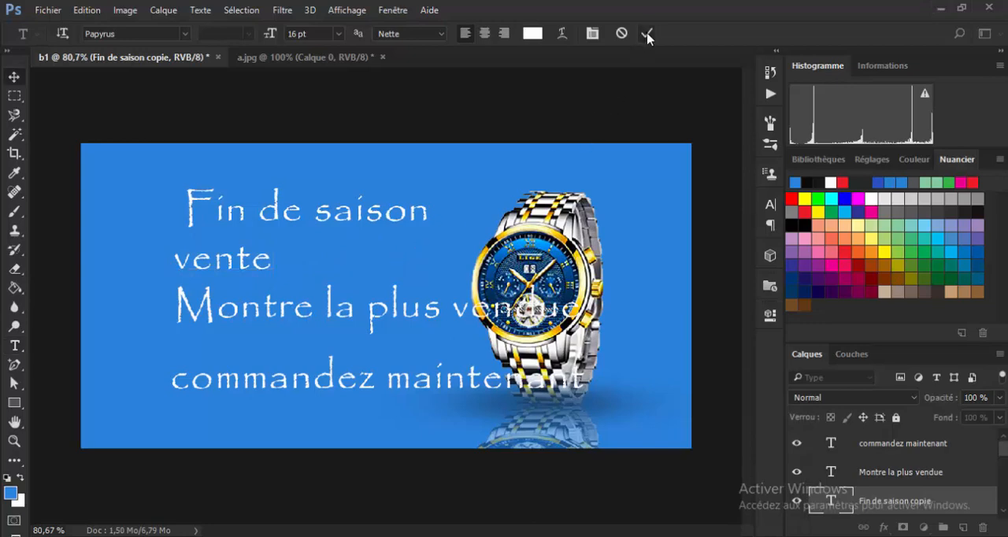
# Check Projet 1.png for the remaining wording and place a copy of the vente text beside the original.
pyautogui.moveTo(780, 536)
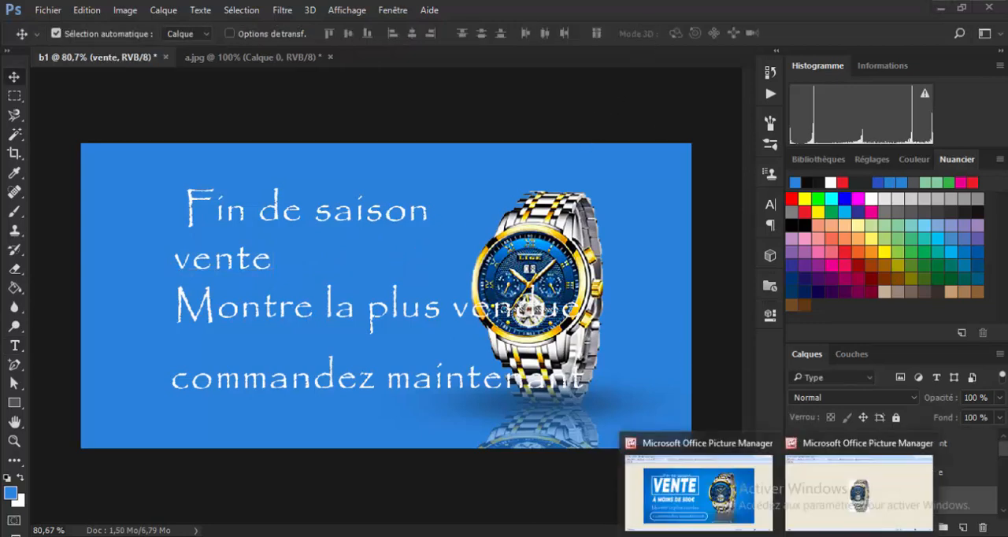
pyautogui.click(724, 517)
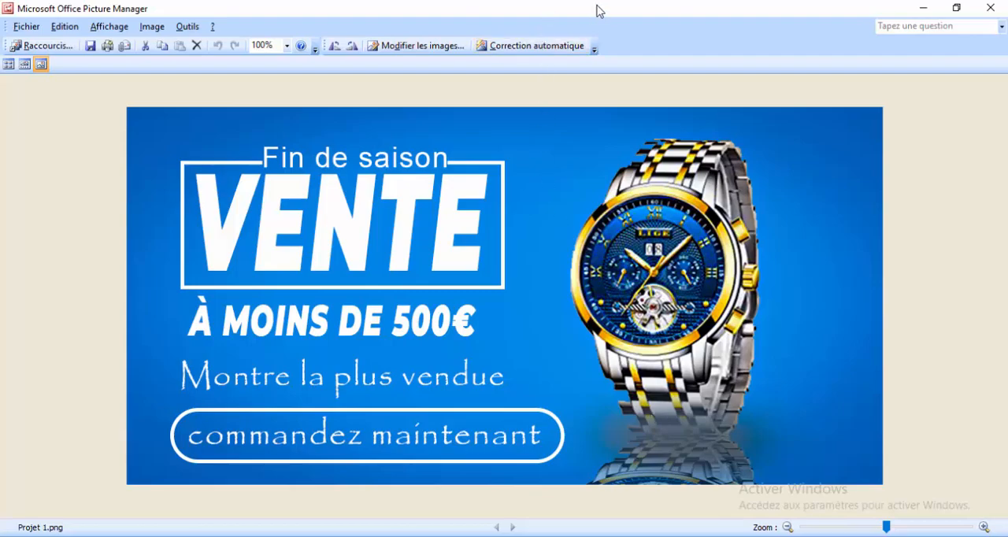
pyautogui.moveTo(597, 5); pyautogui.dragTo(829, 56)
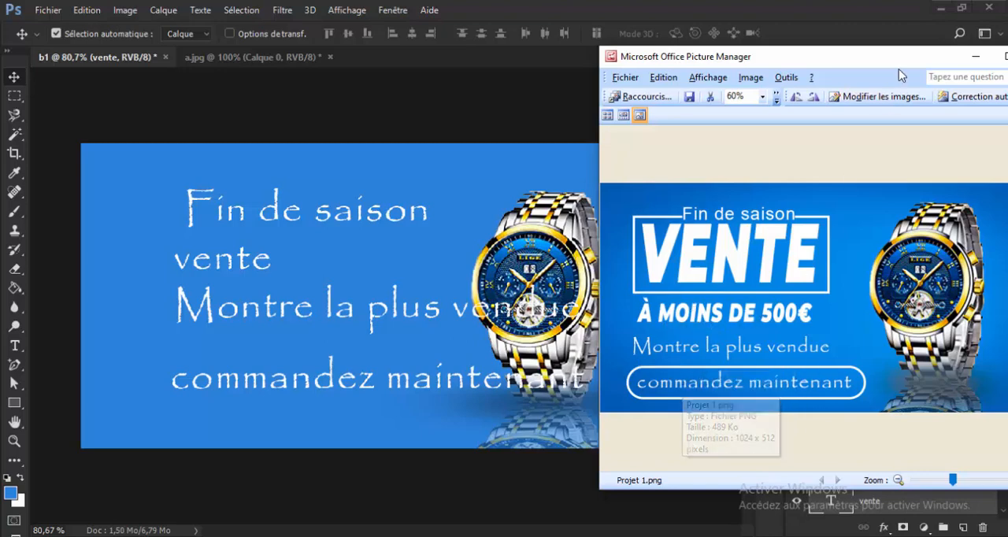
pyautogui.moveTo(906, 61); pyautogui.dragTo(742, 65)
pyautogui.click(808, 63)
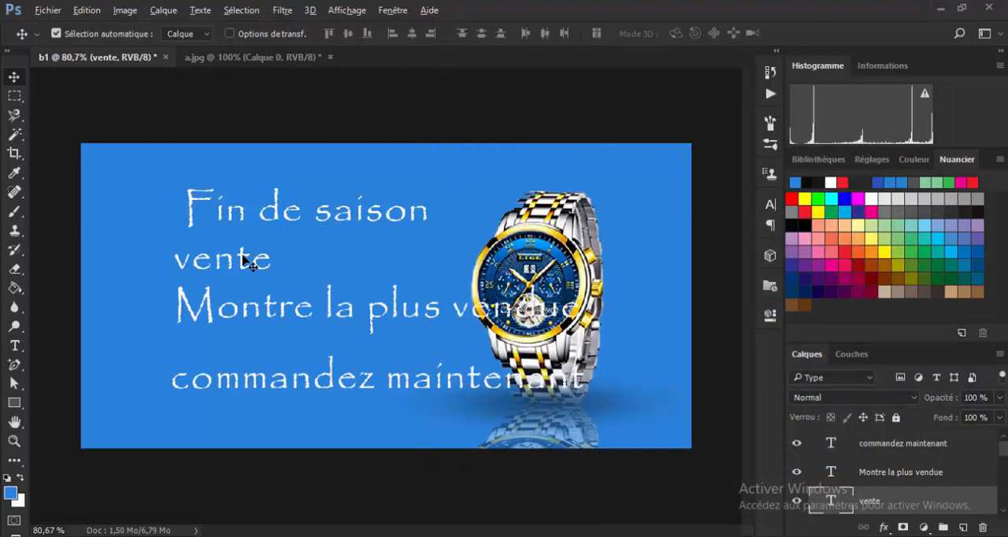
pyautogui.moveTo(251, 264); pyautogui.dragTo(402, 258)
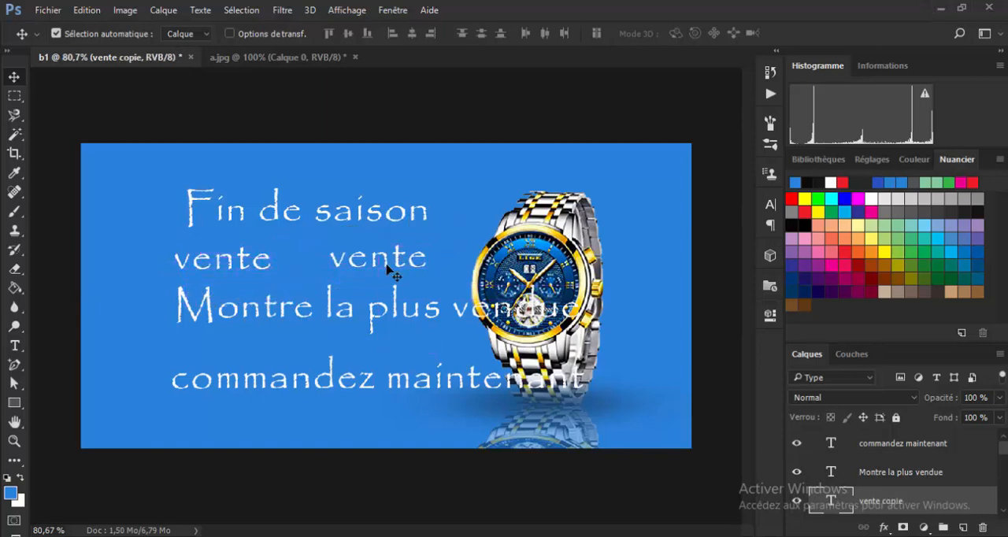
# Replace the text of the vente copy with "à moins de 500€" and commit it.
pyautogui.doubleClick(832, 507)
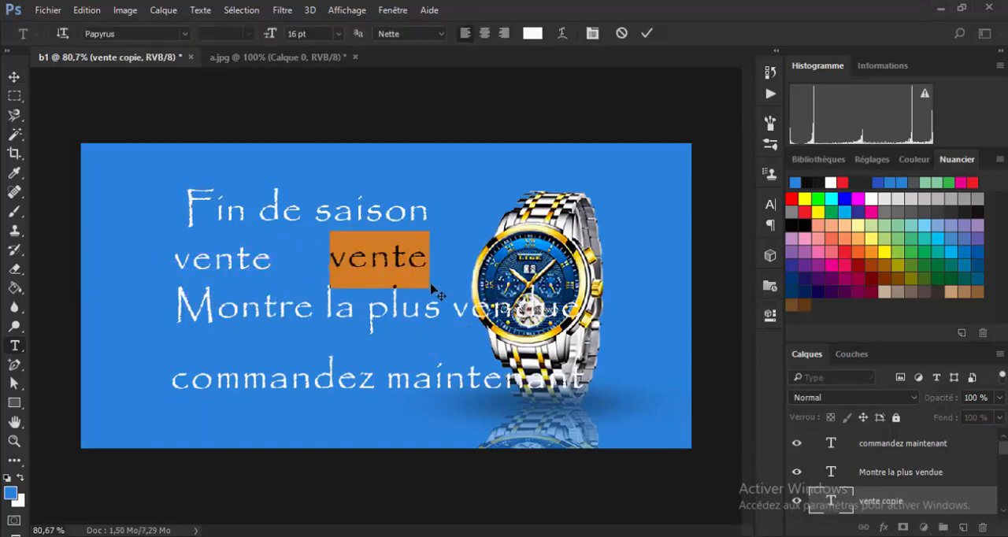
pyautogui.click(407, 259)
pyautogui.press('BackSpace')
pyautogui.press('BackSpace')
pyautogui.press('BackSpace')
pyautogui.press('BackSpace')
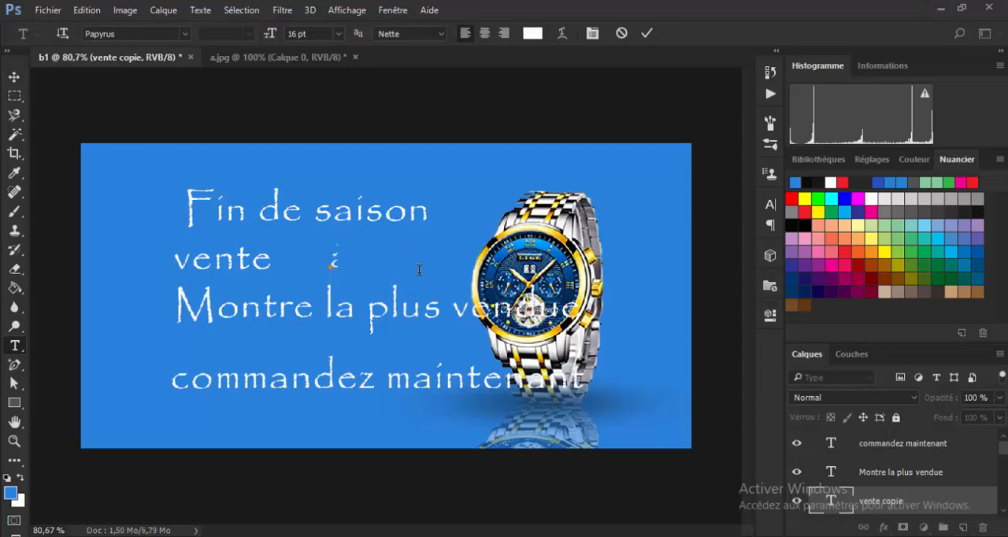
pyautogui.write('à moins de 500')
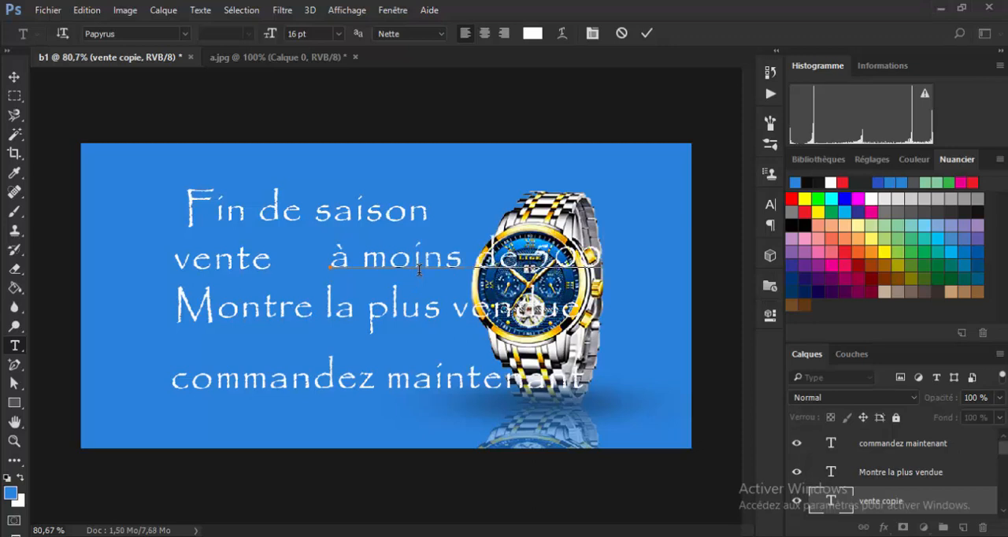
pyautogui.press('ctrl')
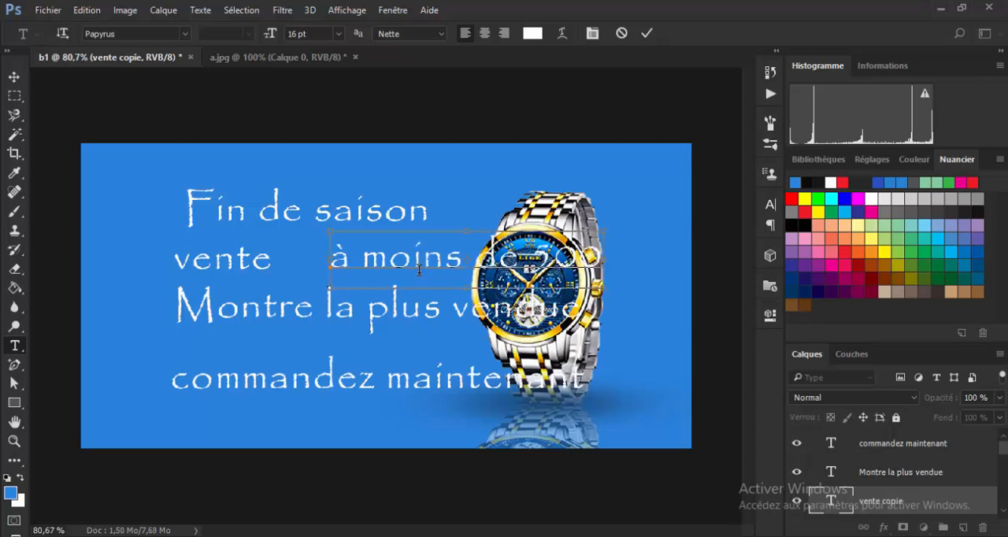
pyautogui.write('€')
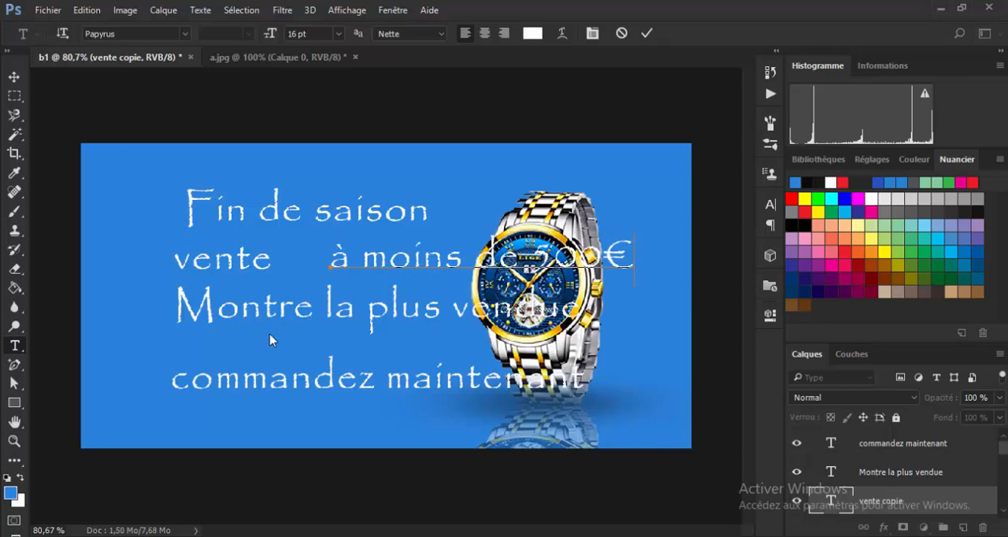
pyautogui.hotkey('ctrl', 'Return')
# Arrange the five lines in a column left of the watch: Fin de saison, vente, à moins de 500€, Montre la plus vendue, commandez maintenant.
pyautogui.press('v')
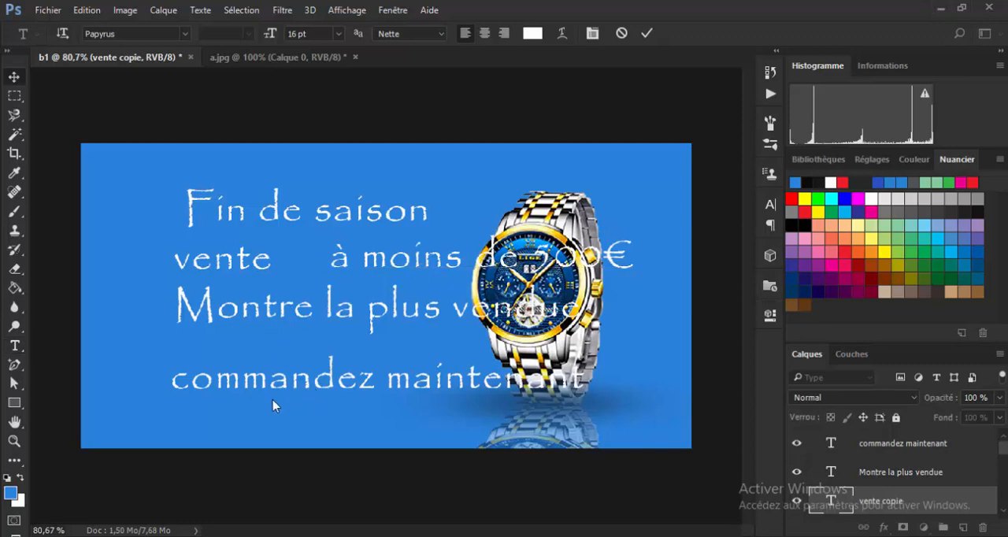
pyautogui.moveTo(262, 386); pyautogui.dragTo(212, 420)
pyautogui.moveTo(233, 322); pyautogui.dragTo(176, 375)
pyautogui.moveTo(380, 275); pyautogui.dragTo(190, 326)
pyautogui.moveTo(226, 218); pyautogui.dragTo(185, 206)
pyautogui.moveTo(222, 260); pyautogui.dragTo(200, 260)
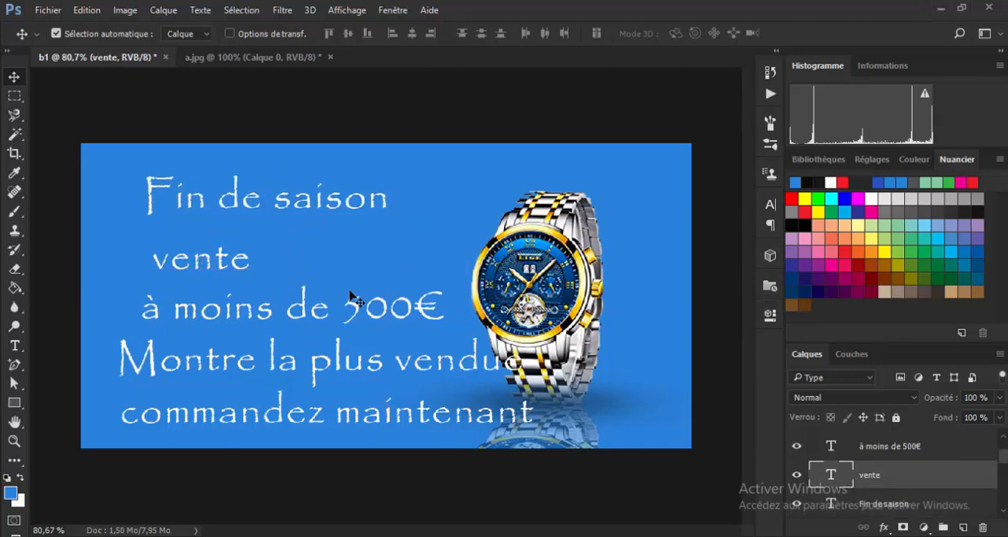
# Change the font of the Fin de saison text to Arial Regular.
pyautogui.click(338, 202)
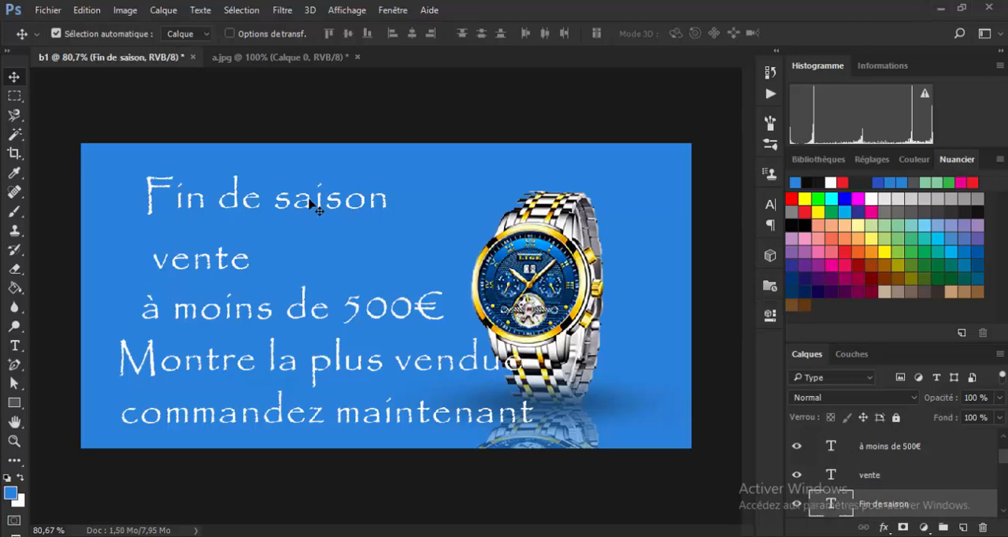
pyautogui.doubleClick(830, 504)
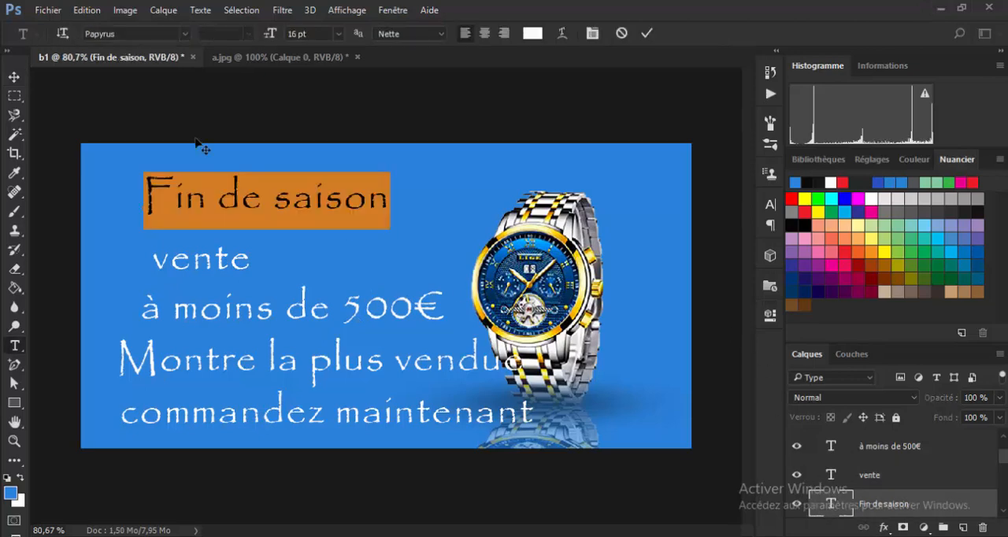
pyautogui.click(186, 35)
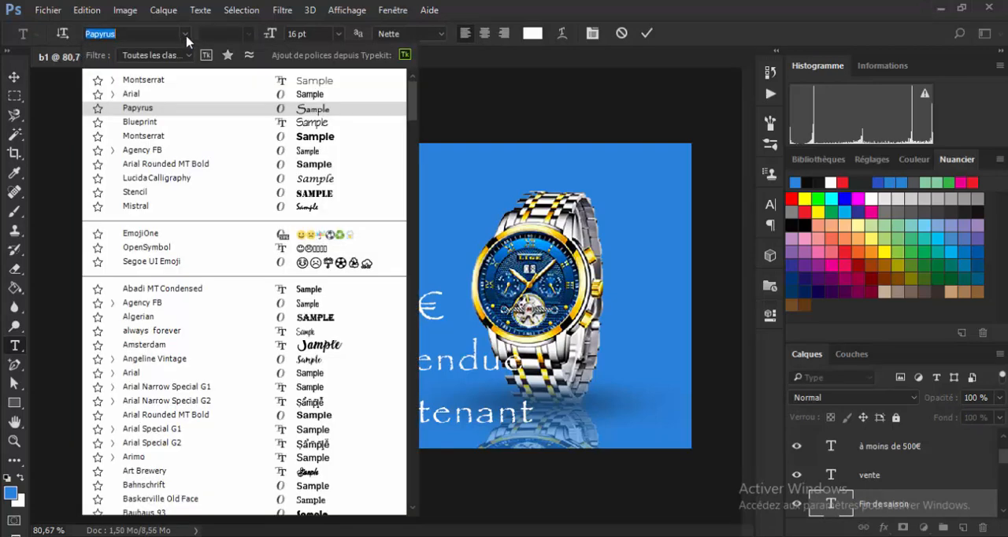
pyautogui.click(131, 94)
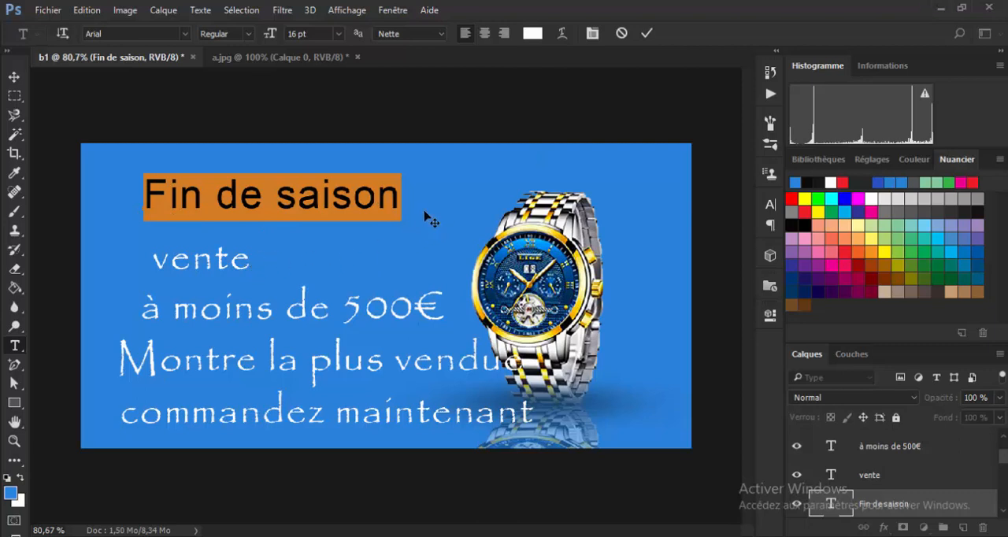
pyautogui.press('Escape')
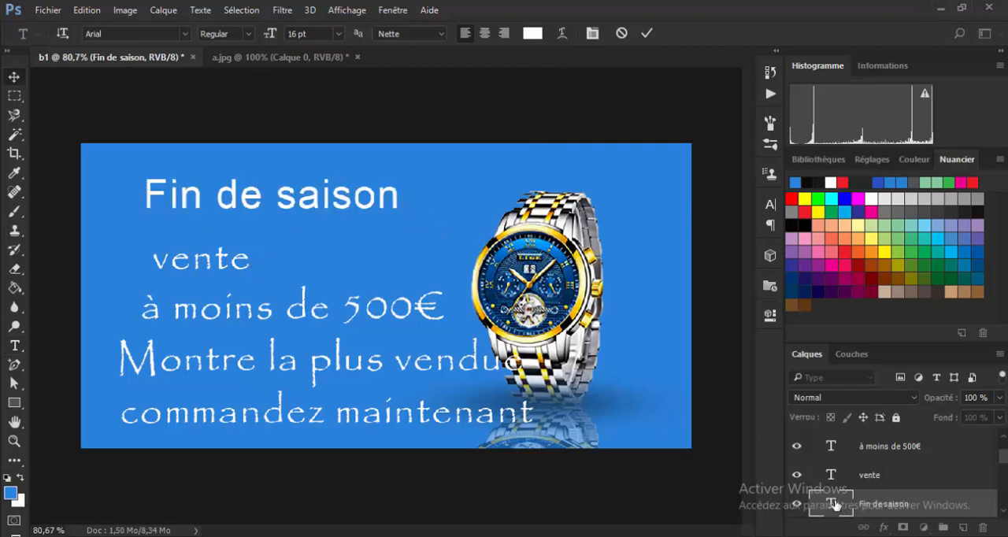
# Scale the Fin de saison text proportionally down to about 53 % and apply the transformation.
pyautogui.hotkey('ctrl', 't')
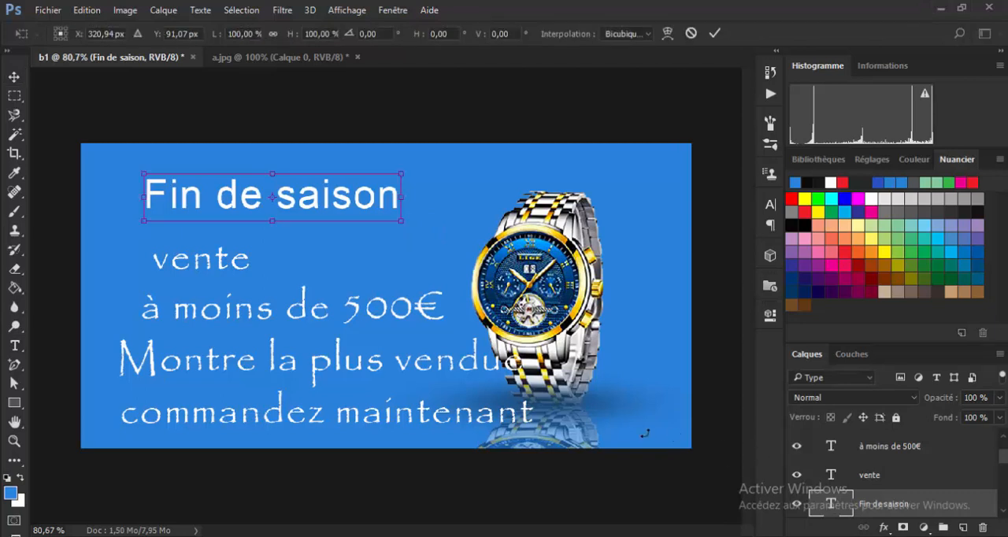
pyautogui.moveTo(401, 222); pyautogui.dragTo(277, 207)
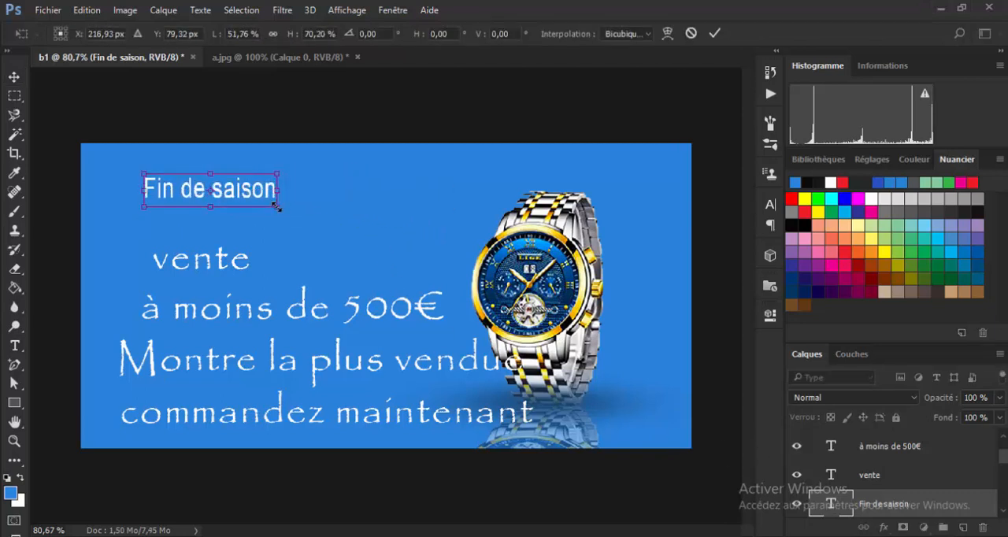
pyautogui.hotkey('ctrl', 'z')
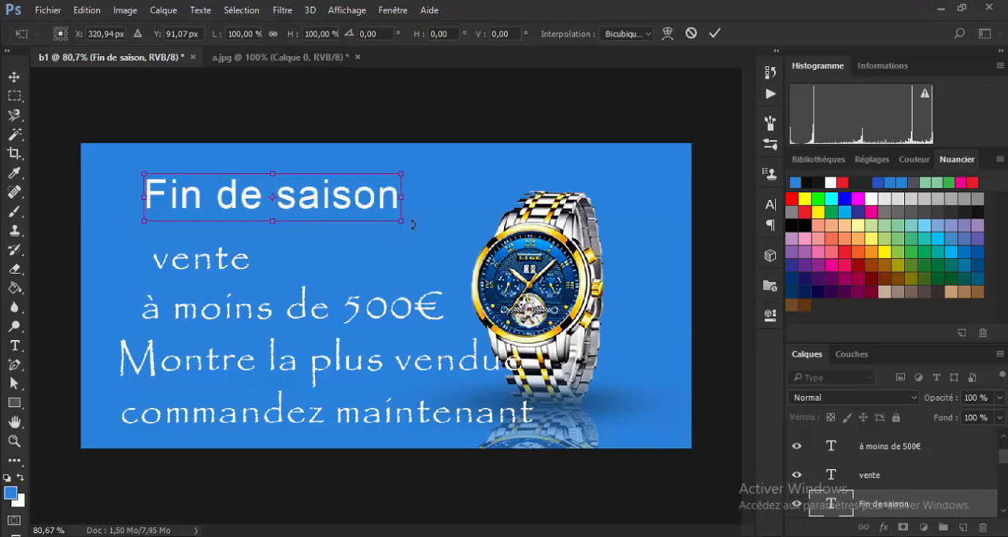
pyautogui.moveTo(401, 221); pyautogui.dragTo(280, 198)
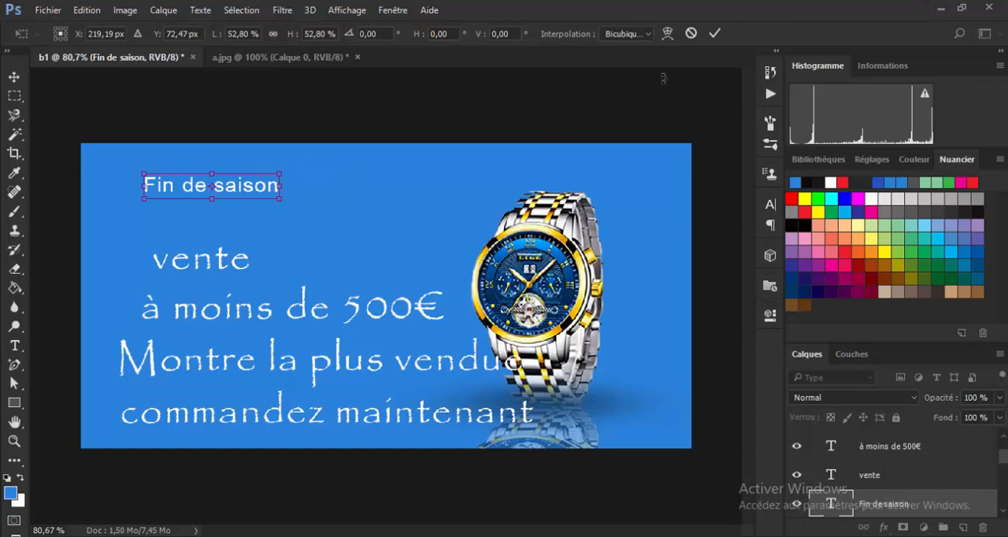
pyautogui.press('Return')
# Enlarge the vente text proportionally to about 220 % and apply the transformation.
pyautogui.click(237, 265)
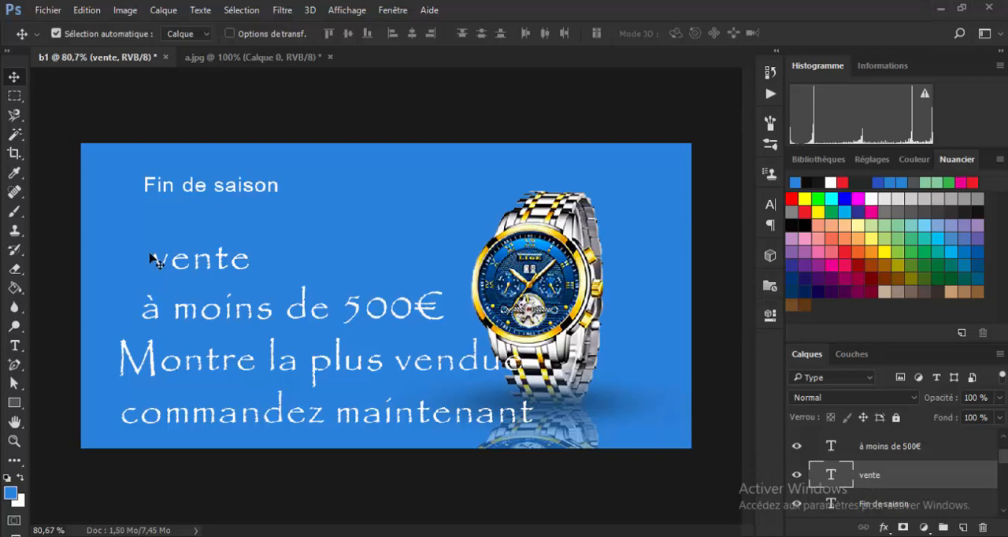
pyautogui.hotkey('ctrl', 't')
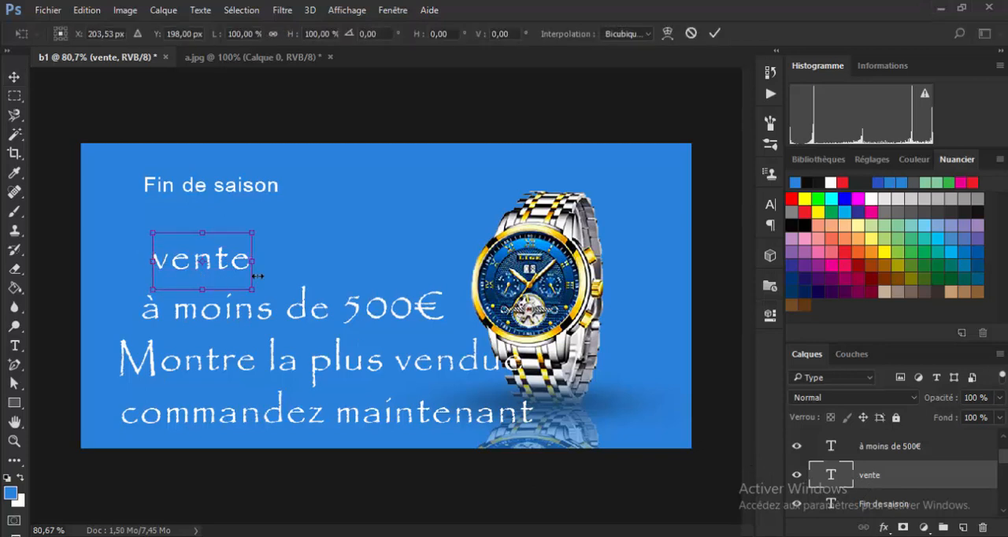
pyautogui.moveTo(252, 233); pyautogui.dragTo(386, 190)
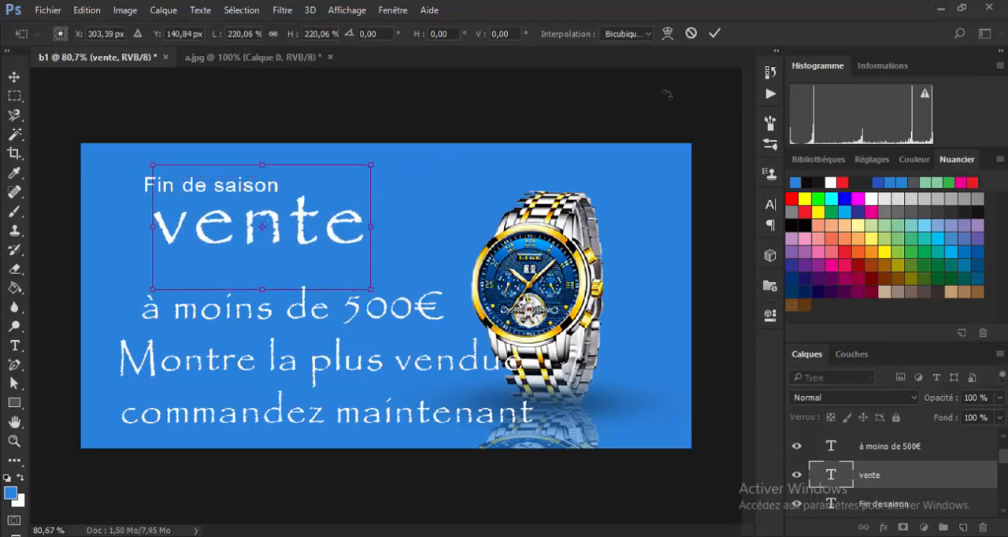
pyautogui.click(714, 34)
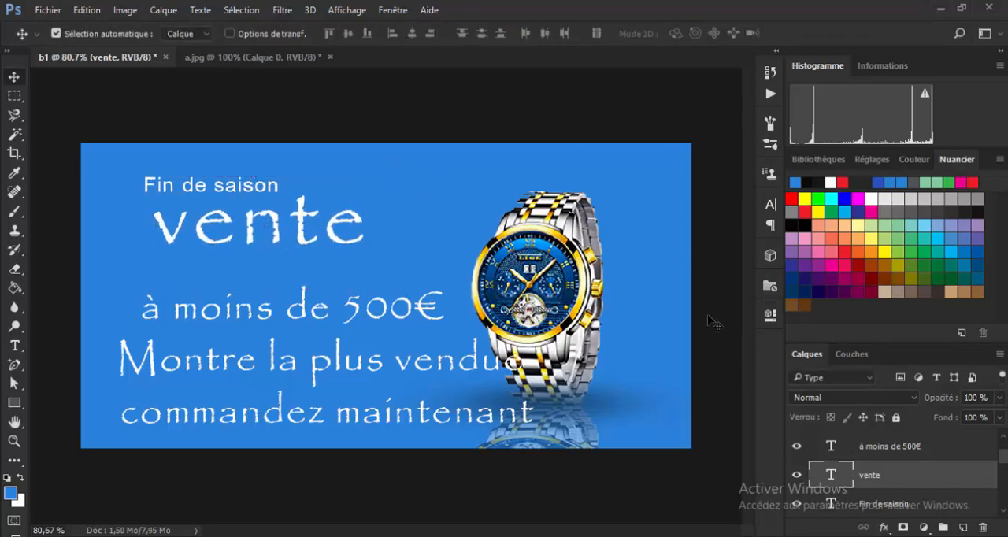
# Change the font of the vente text to Montserrat ExtraBold and commit the edit.
pyautogui.doubleClick(830, 475)
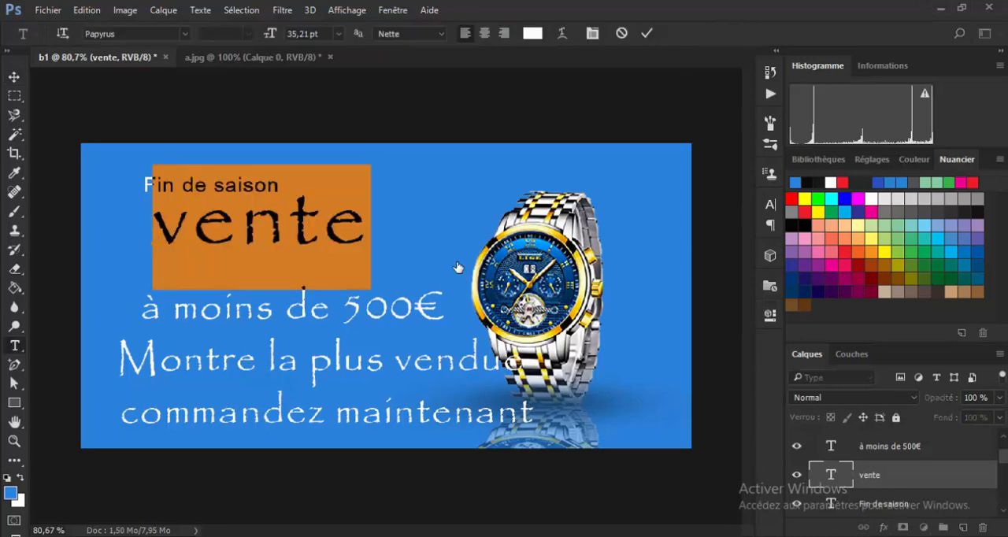
pyautogui.click(183, 35)
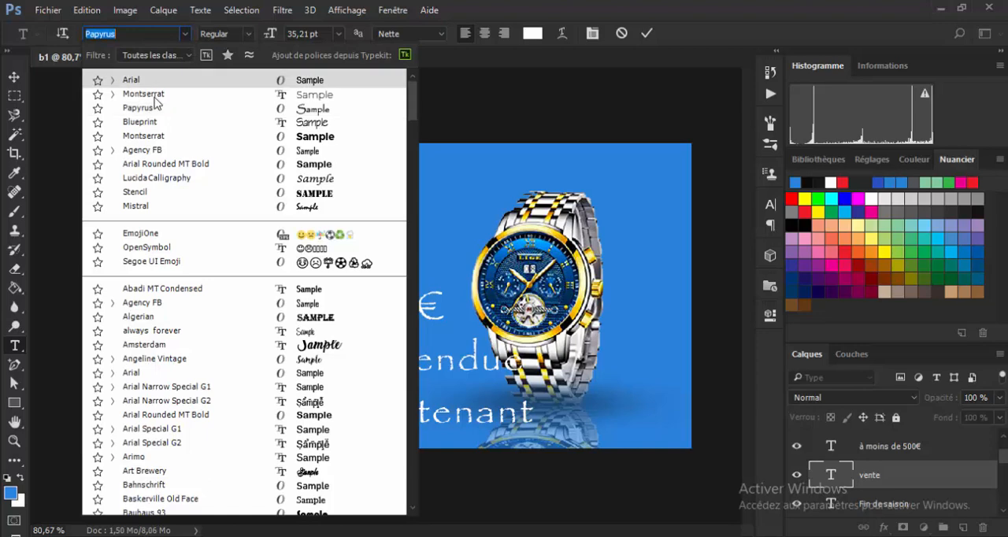
pyautogui.click(149, 95)
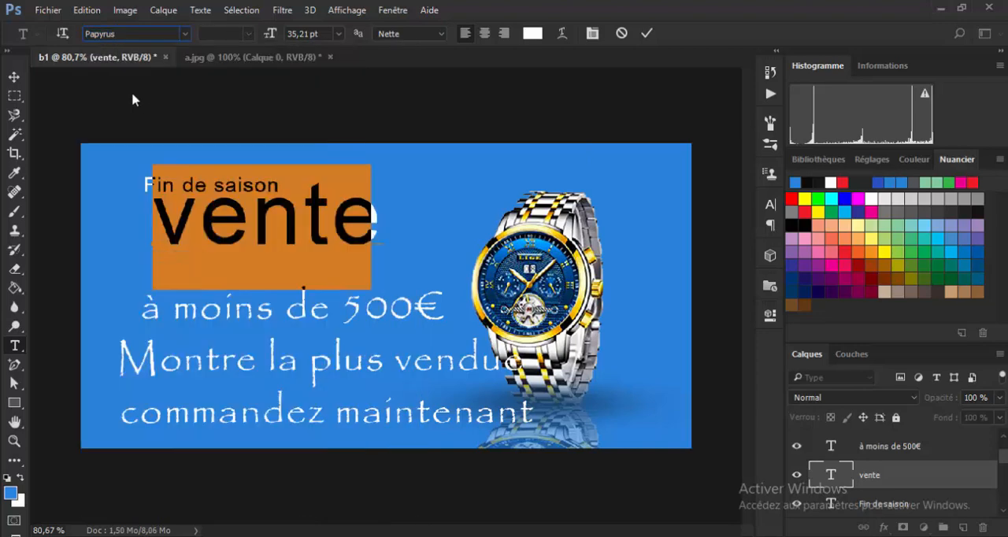
pyautogui.click(184, 35)
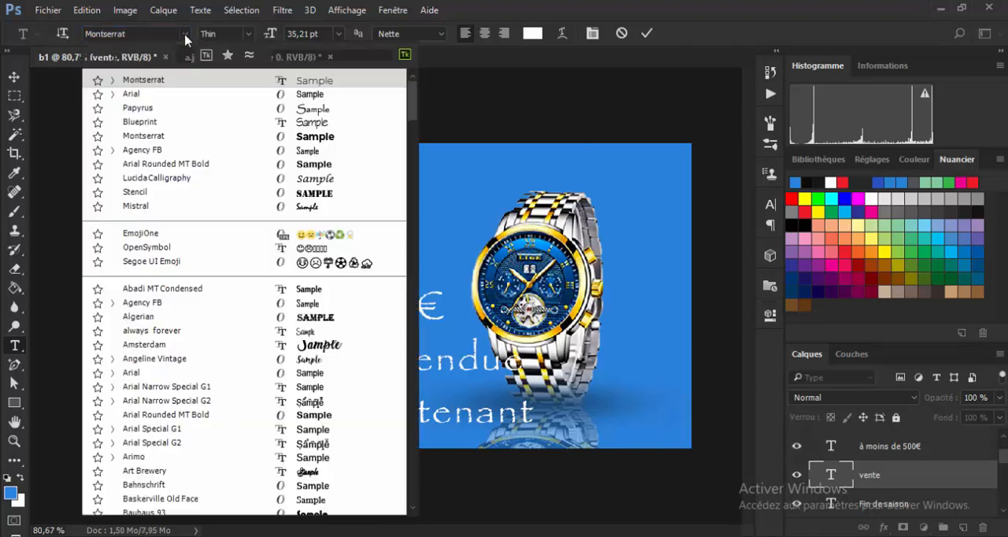
pyautogui.click(113, 79)
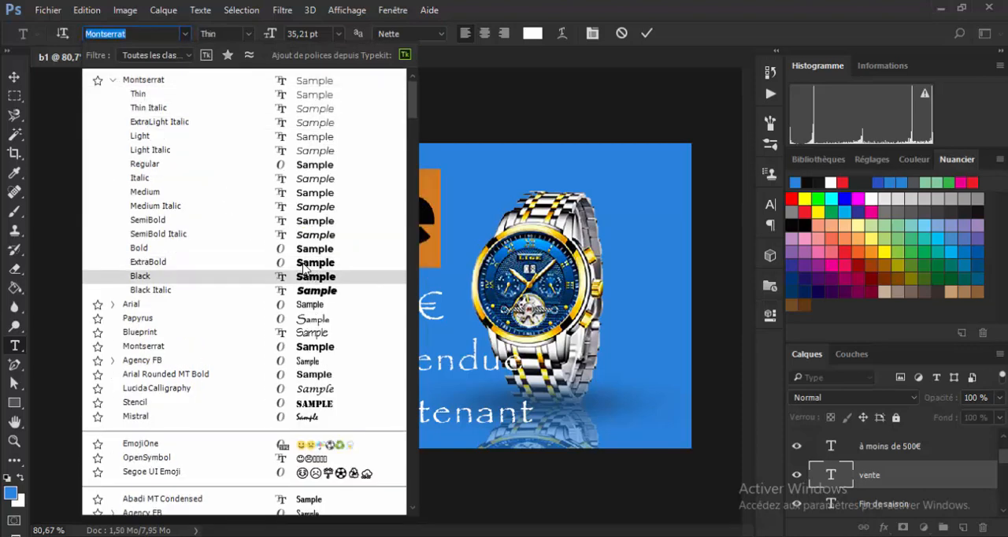
pyautogui.click(303, 265)
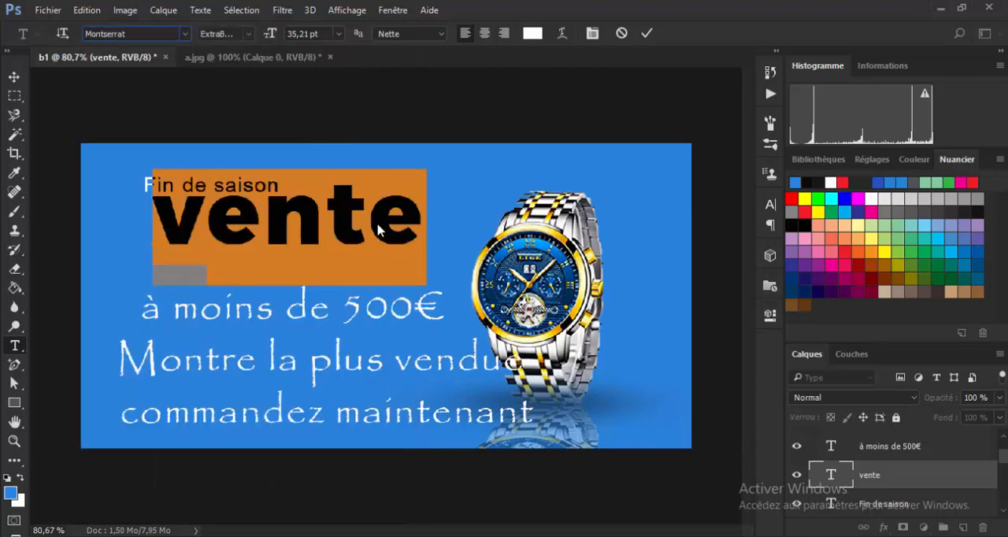
pyautogui.click(647, 33)
# Move the vente text just below Fin de saison, flush with the lower lines' left edge, and set it in all caps.
pyautogui.press('v')
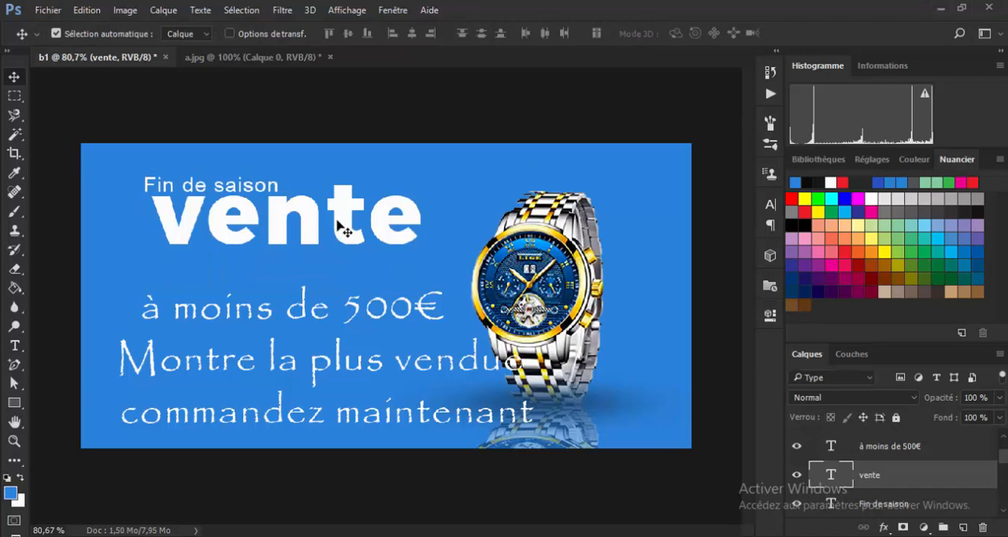
pyautogui.moveTo(338, 226); pyautogui.dragTo(319, 245)
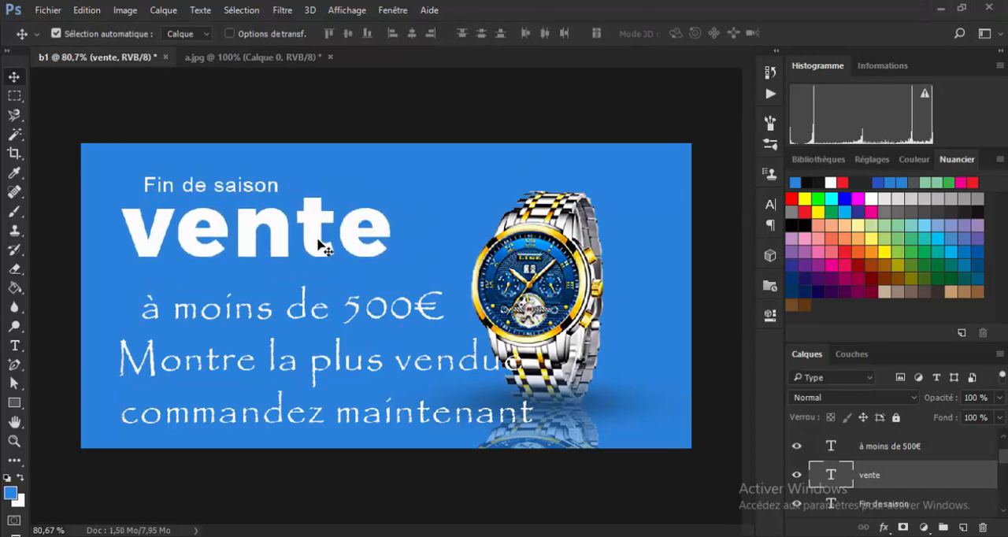
pyautogui.click(771, 208)
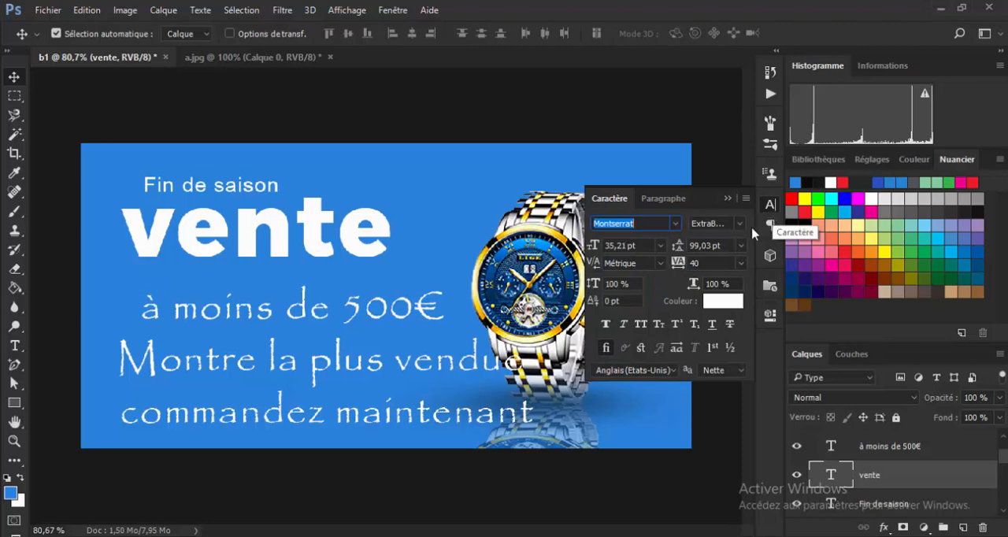
pyautogui.click(639, 325)
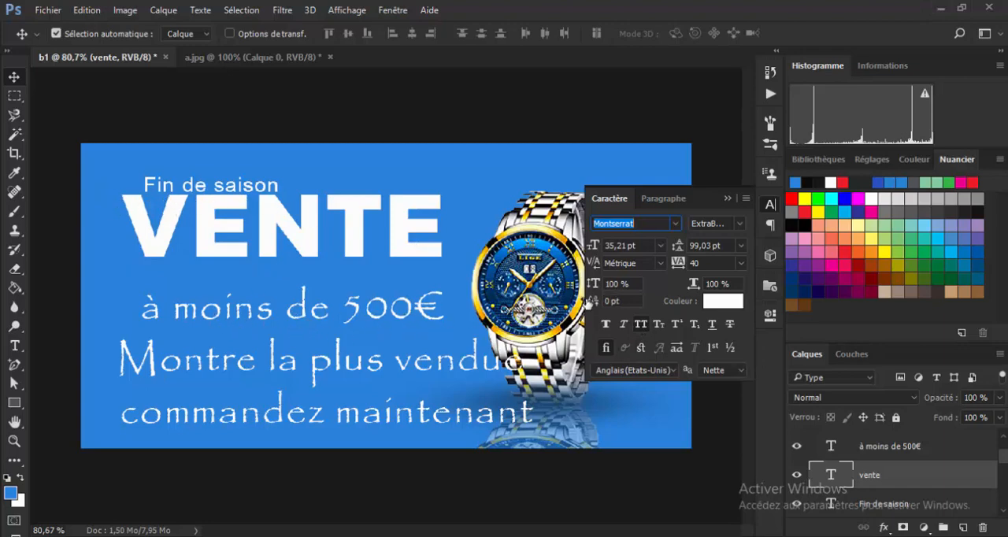
pyautogui.hotkey('ctrl', 'shift', 'k')
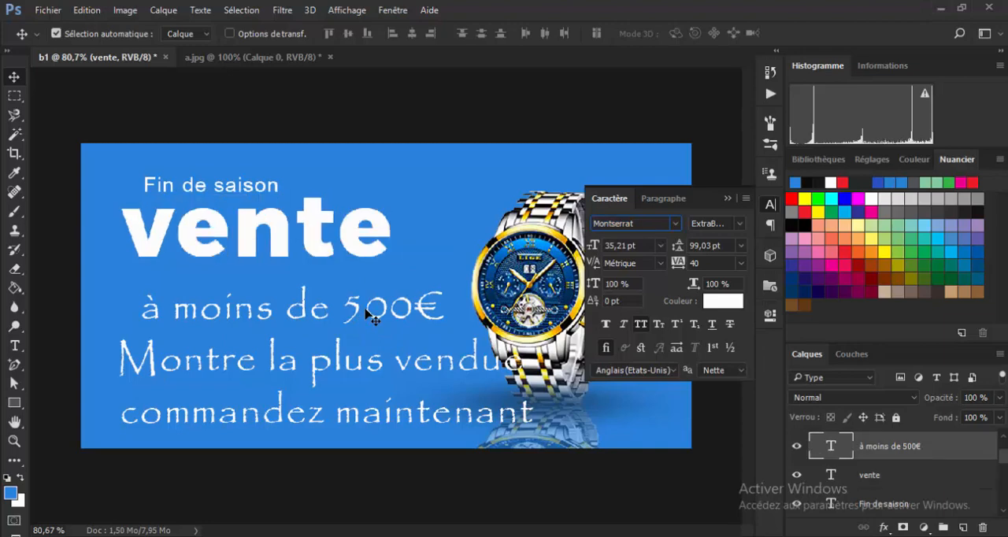
pyautogui.click(641, 324)
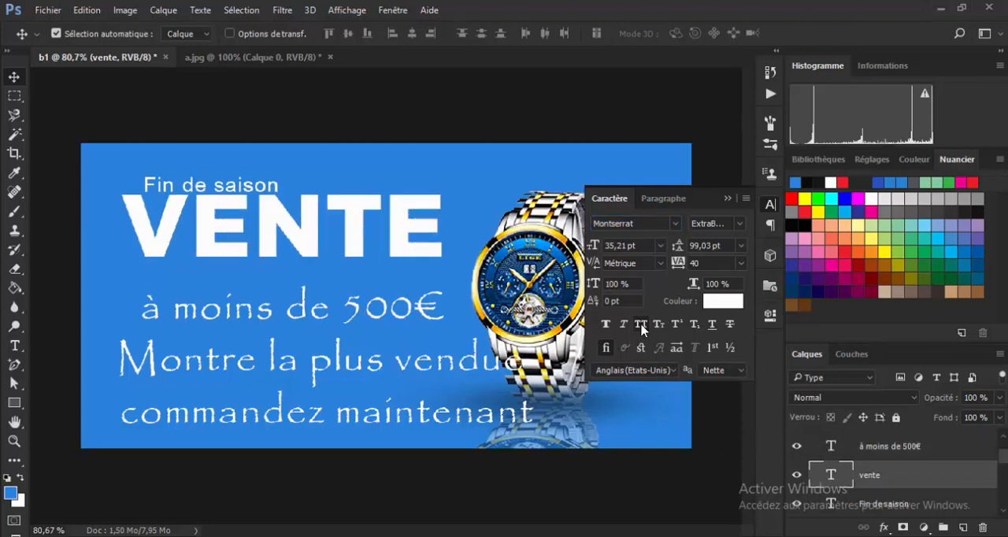
# Set the à moins de 500€ text in all caps with the Montserrat Medium Italic font.
pyautogui.click(368, 318)
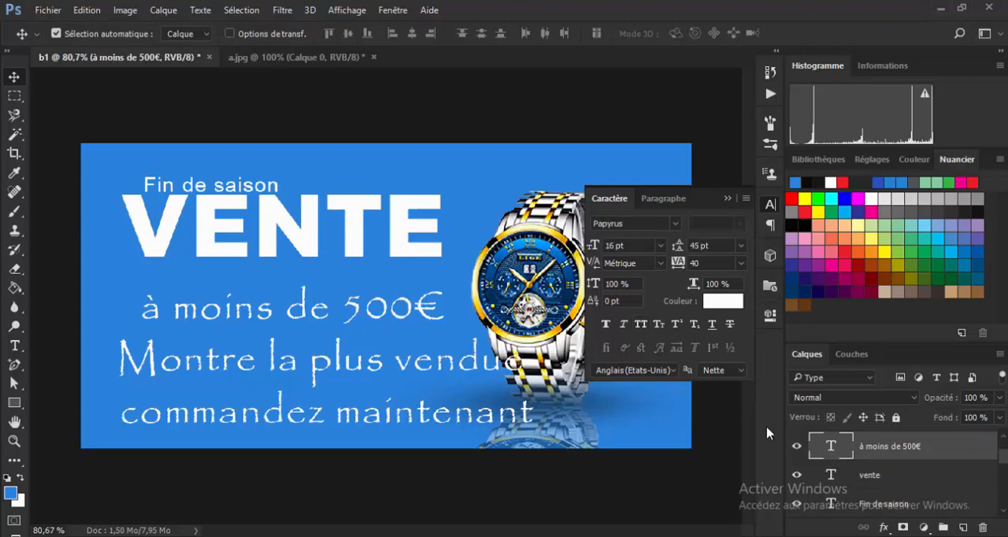
pyautogui.doubleClick(831, 447)
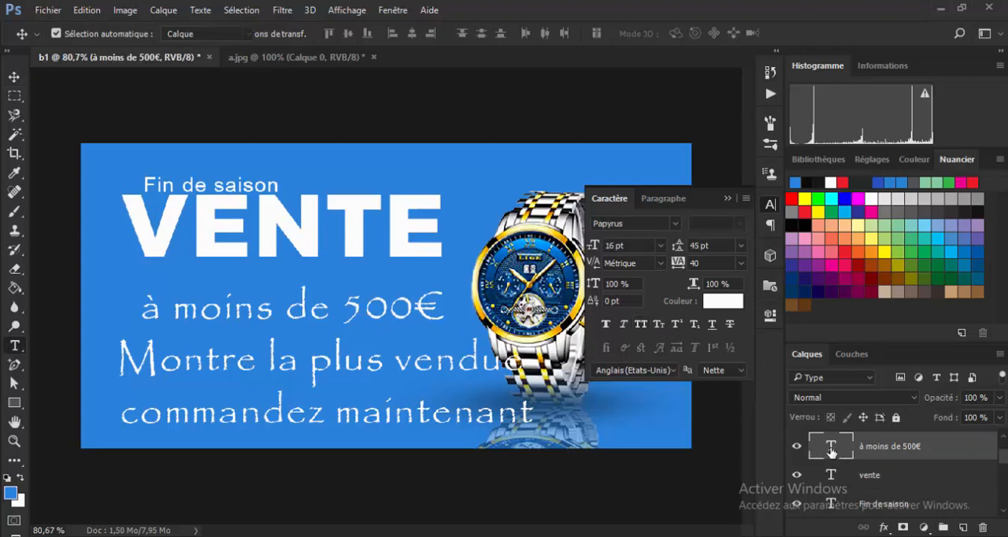
pyautogui.click(641, 324)
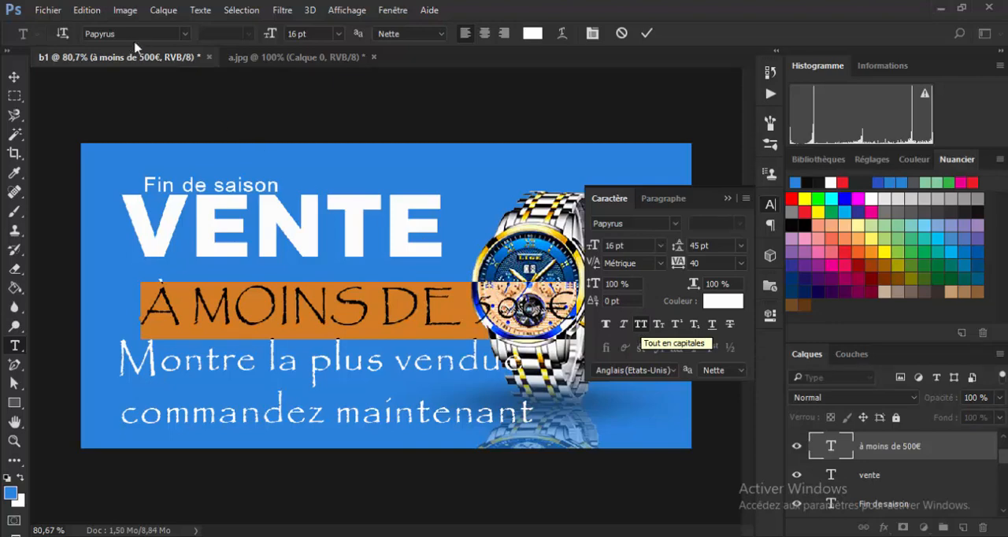
pyautogui.click(185, 34)
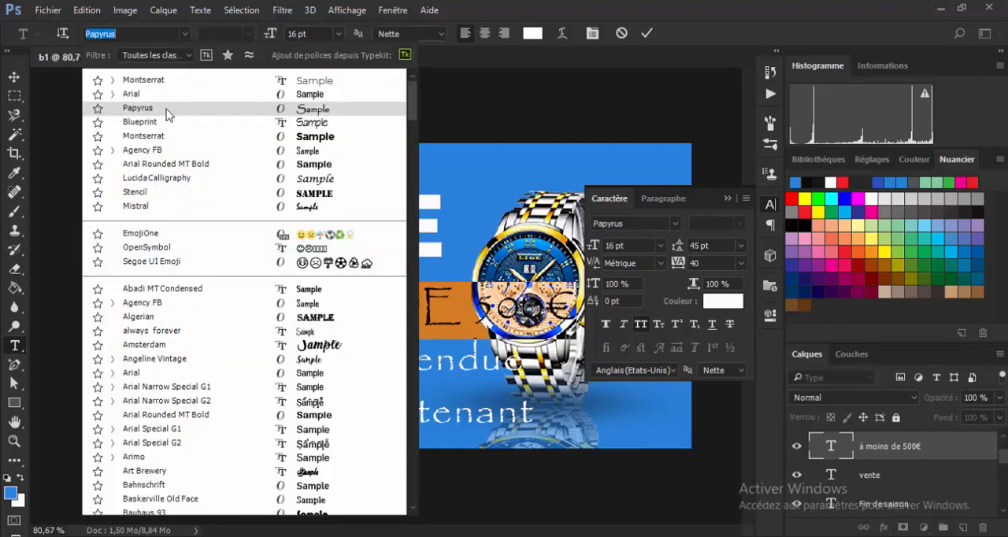
pyautogui.click(112, 80)
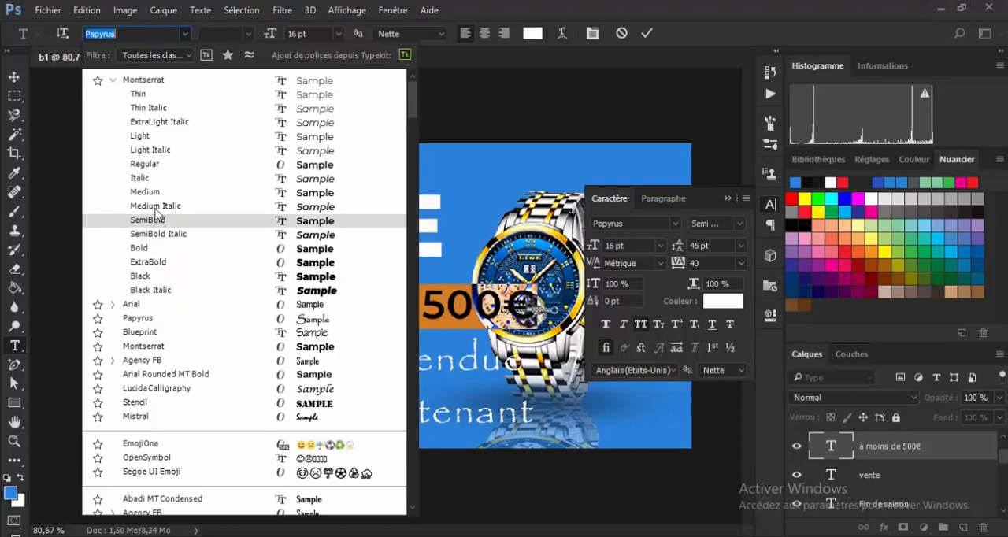
pyautogui.press('Up')
pyautogui.press('Up')
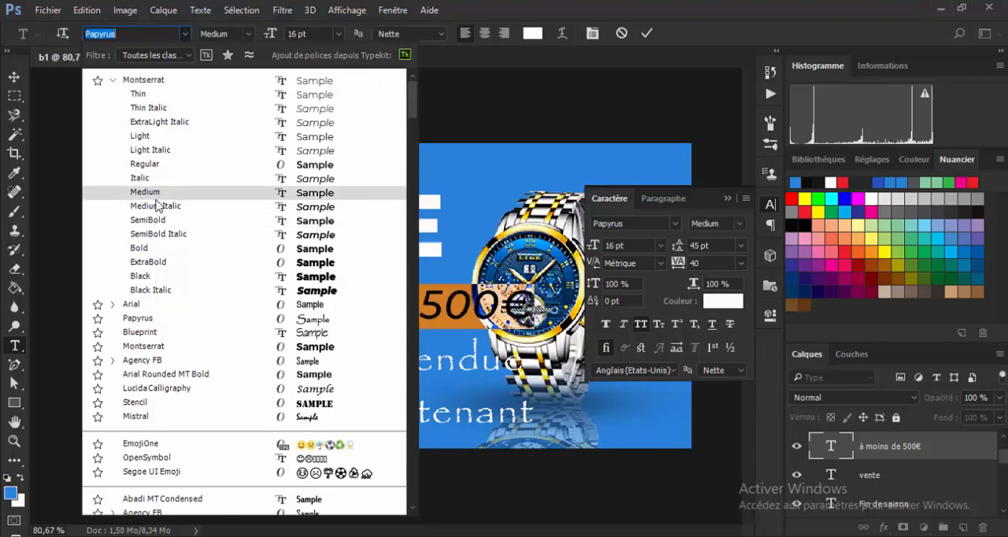
pyautogui.press('Down')
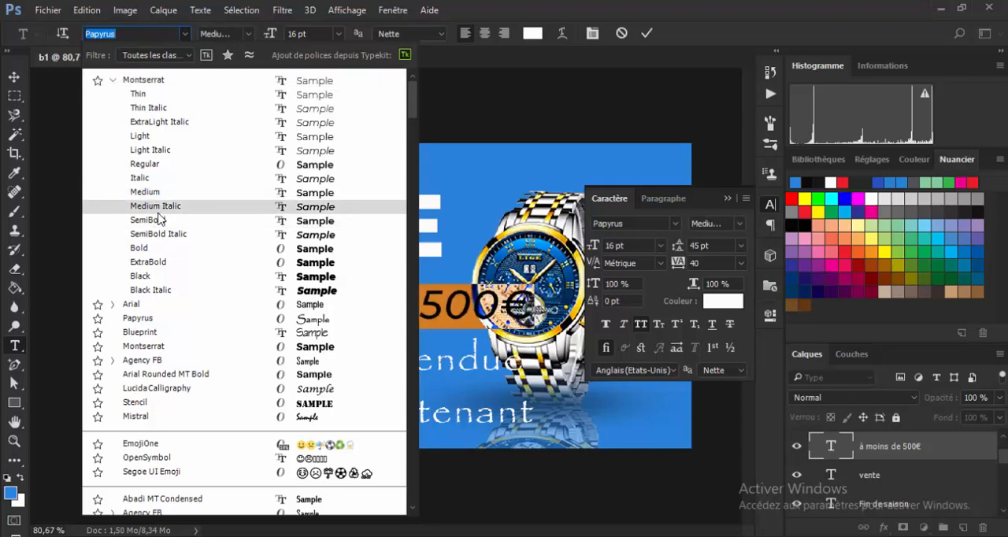
pyautogui.press('Return')
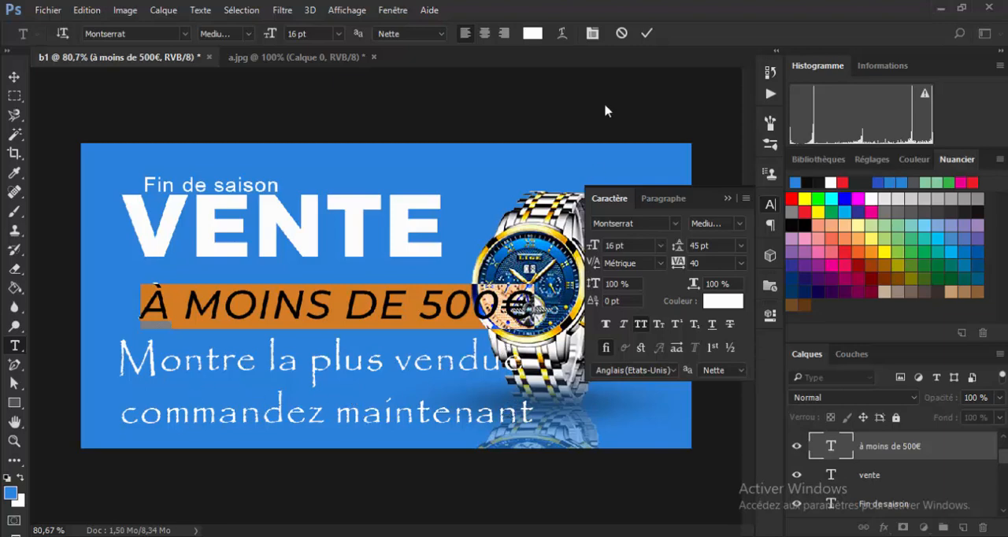
pyautogui.click(647, 34)
pyautogui.press('v')
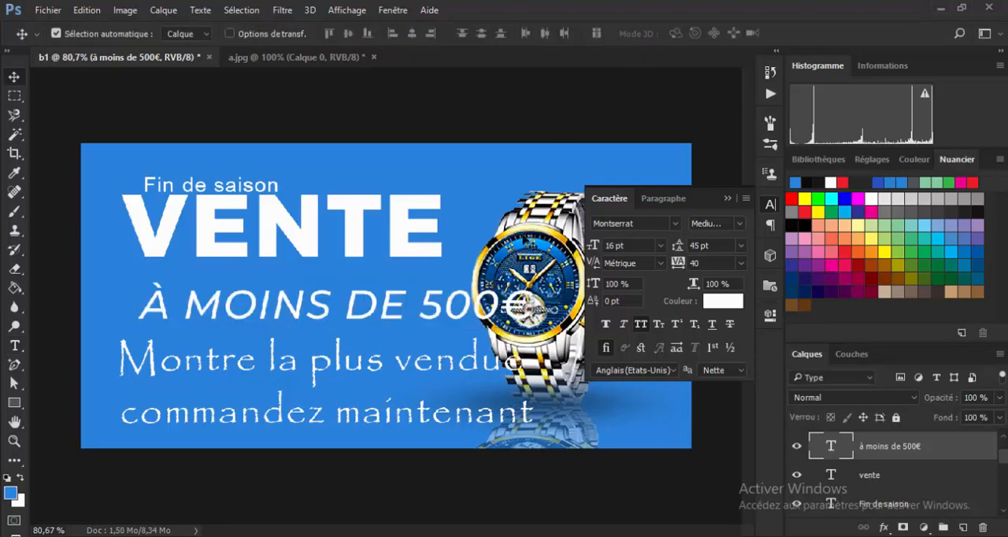
# Align the à moins de 500€ text with the left edge of VENTE and scale it proportionally to about 55.5 %.
pyautogui.click(726, 198)
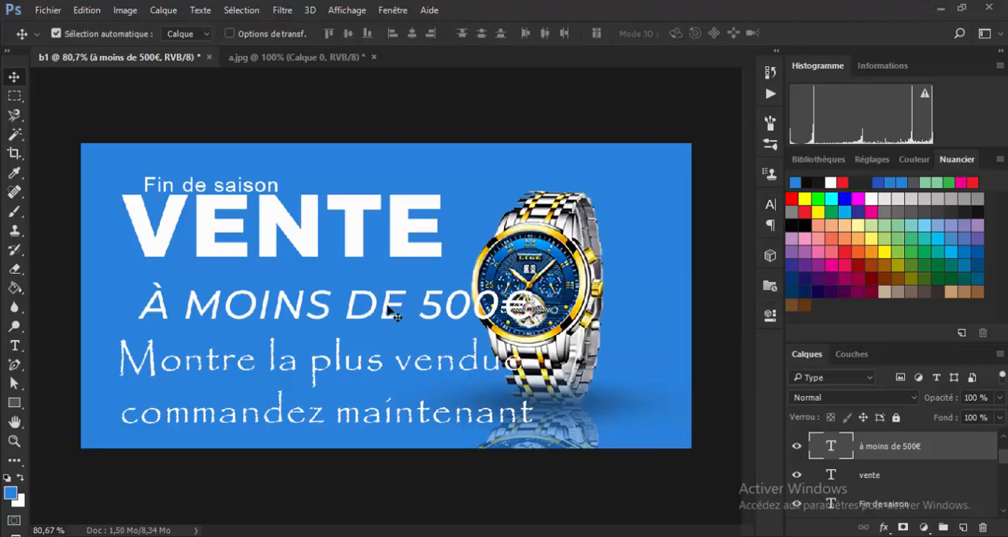
pyautogui.moveTo(392, 314); pyautogui.dragTo(368, 307)
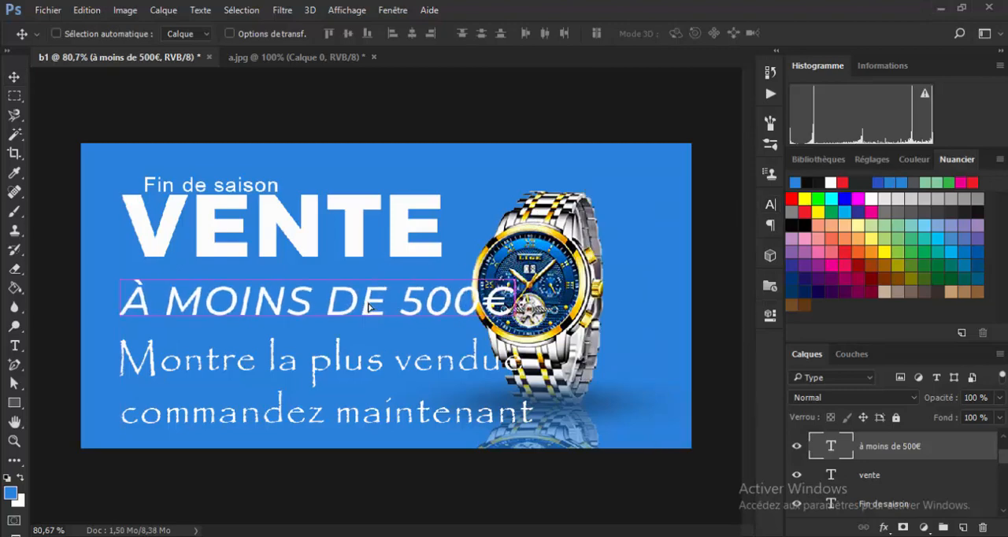
pyautogui.hotkey('ctrl', 't')
pyautogui.moveTo(508, 326); pyautogui.dragTo(335, 311)
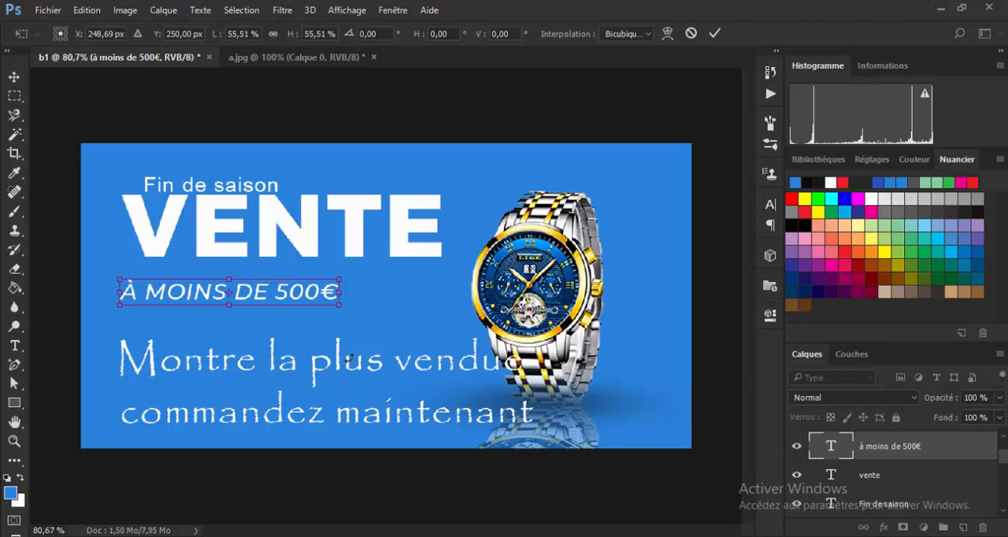
pyautogui.press('Return')
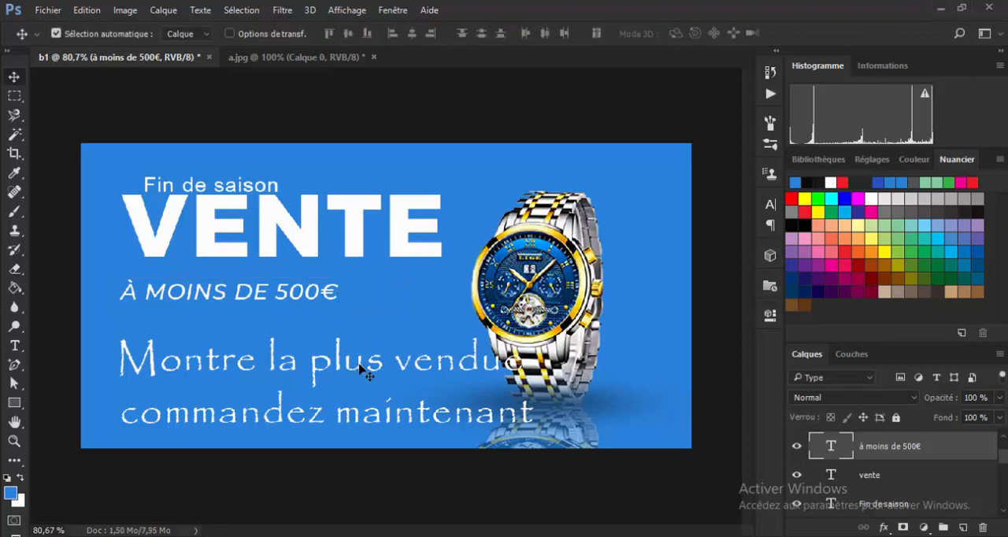
# Scale the Montre la plus vendue text proportionally to about 70 % and apply the transformation.
pyautogui.click(358, 370)
pyautogui.hotkey('ctrl', 't')
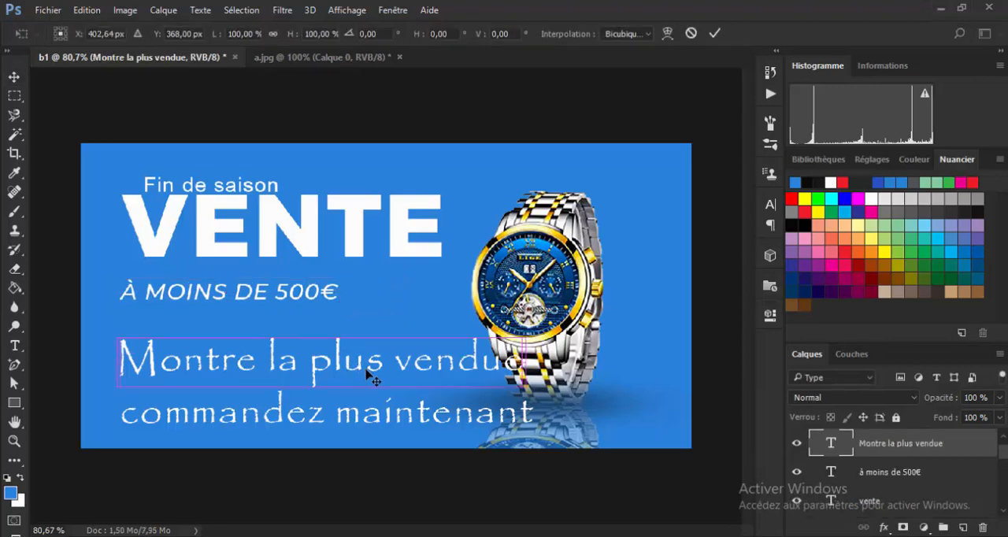
pyautogui.moveTo(523, 390); pyautogui.dragTo(402, 373)
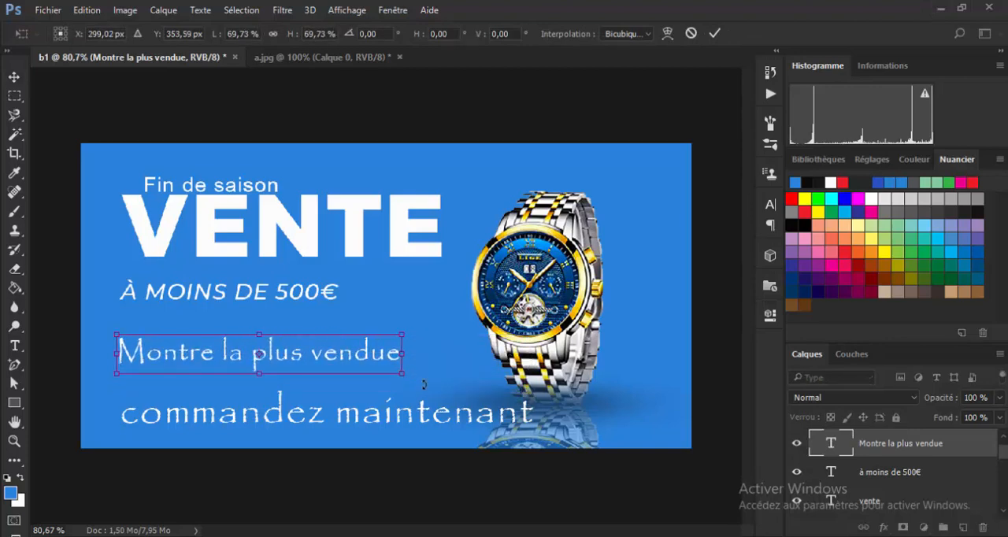
pyautogui.press('Return')
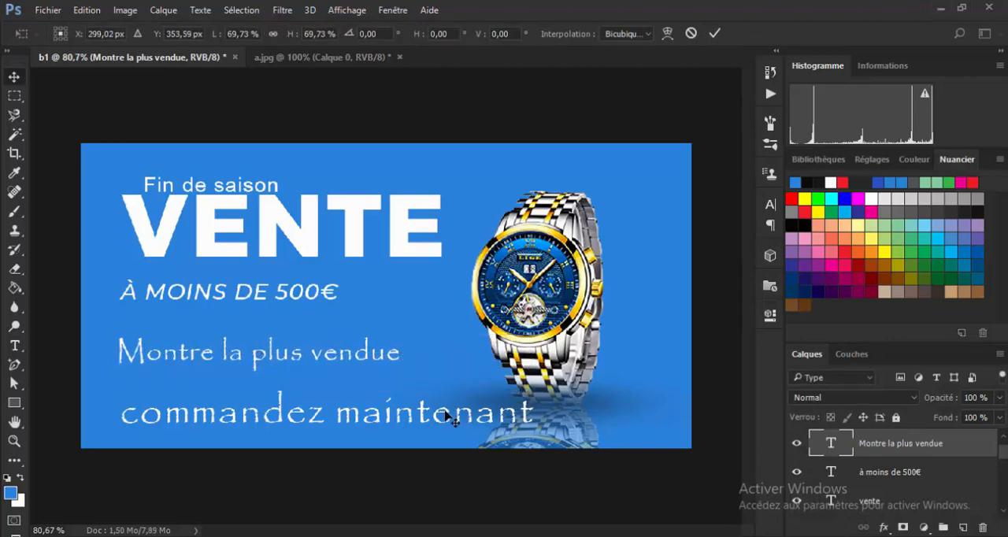
# Scale the commandez maintenant text proportionally to about 59 % and apply the transformation.
pyautogui.click(429, 422)
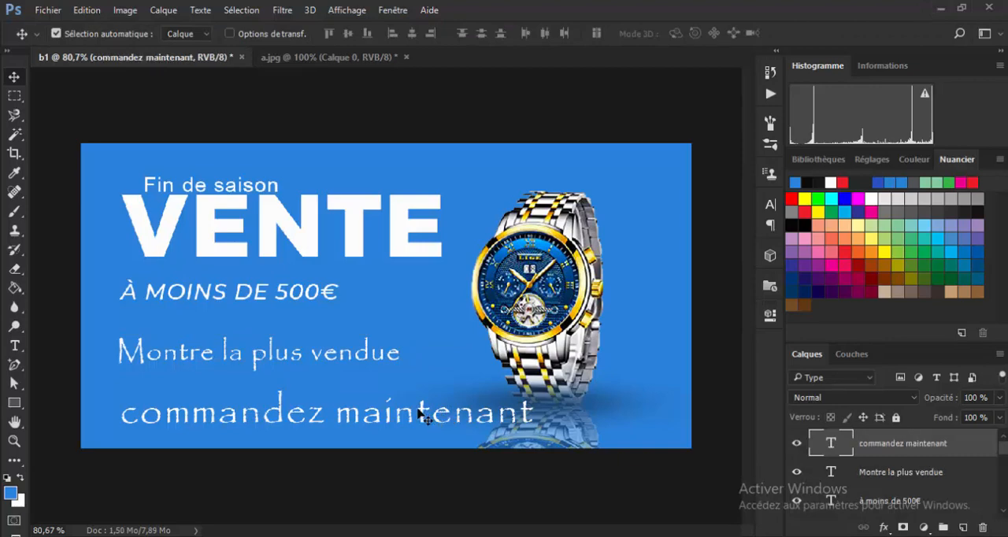
pyautogui.click(381, 360)
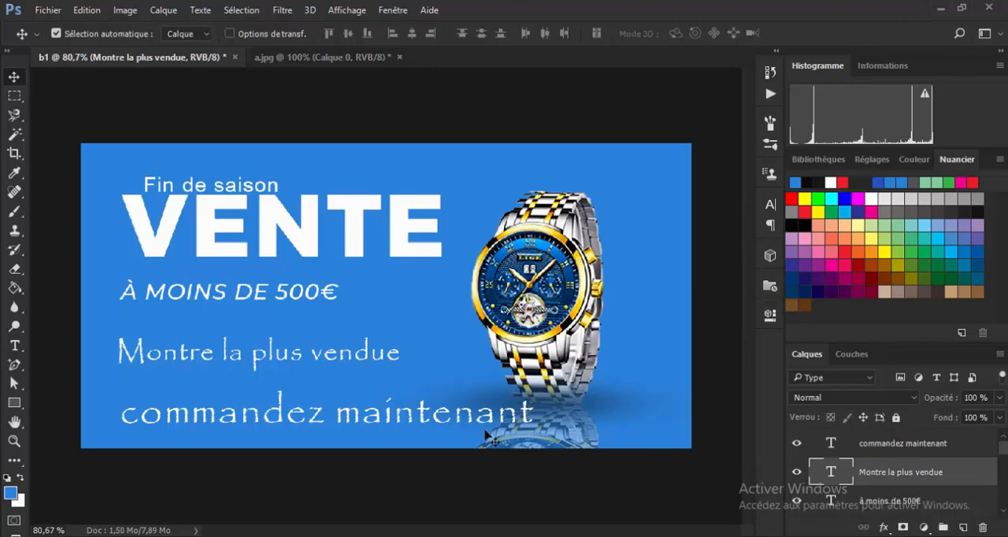
pyautogui.click(370, 425)
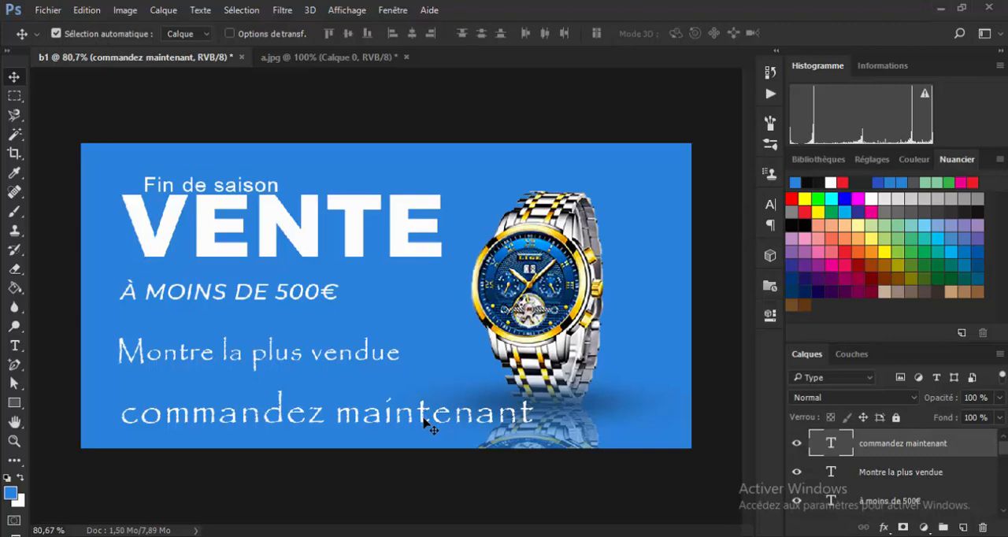
pyautogui.hotkey('ctrl', 't')
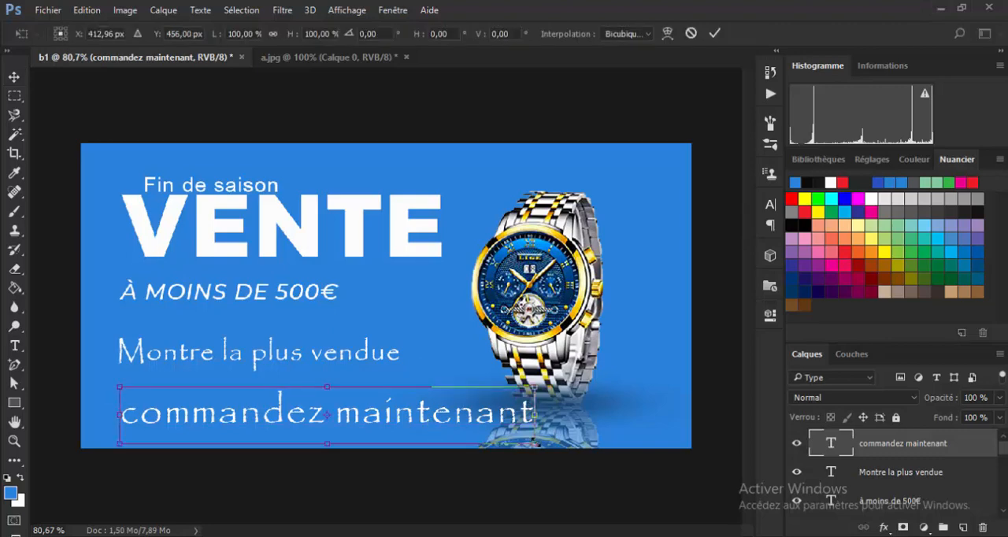
pyautogui.moveTo(534, 444); pyautogui.dragTo(372, 405)
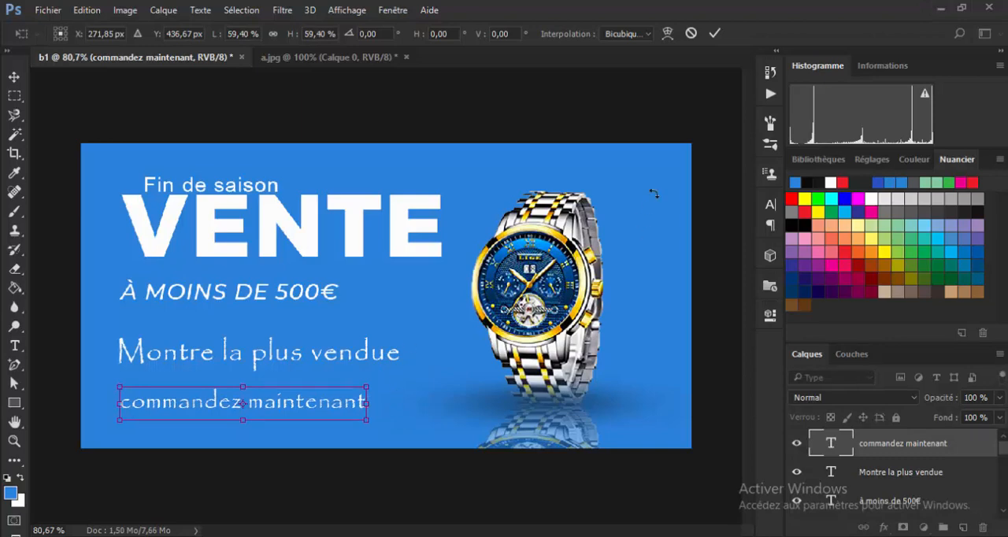
pyautogui.press('Return')
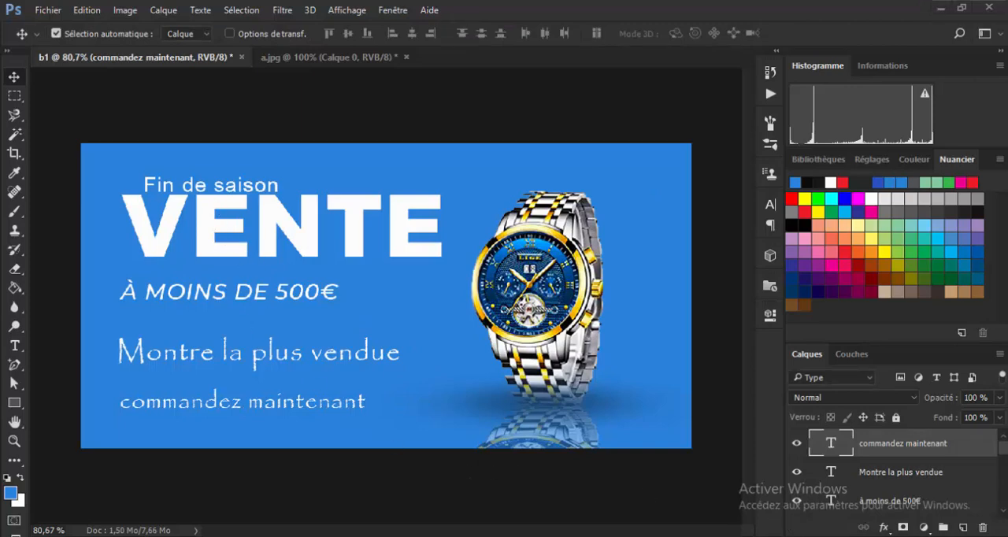
# Switch to Microsoft Office Picture Manager and examine the text styling in the reference image Projet 1.png.
pyautogui.click(707, 490)
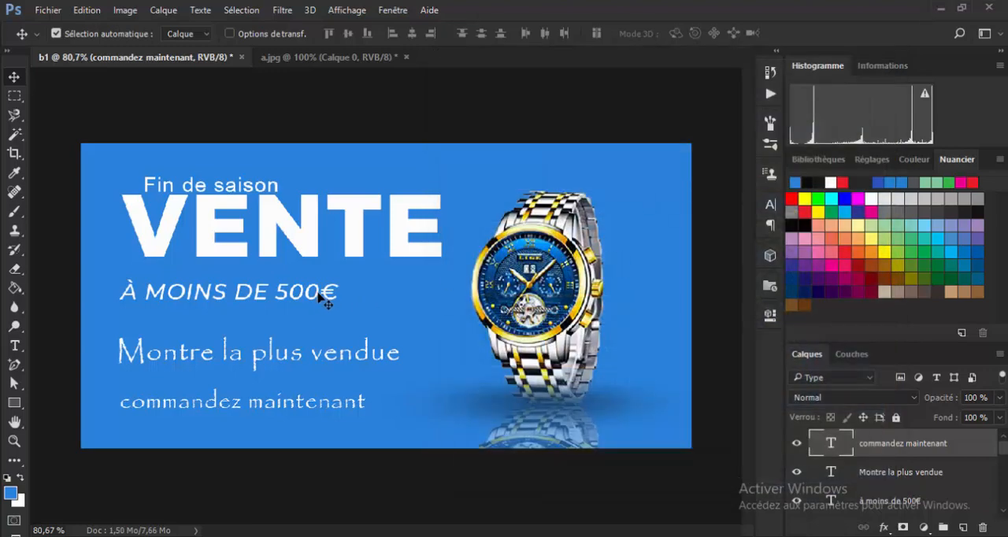
# Return to the b1 banner and set the à moins de 500€ text to Montserrat Bold.
pyautogui.click(324, 296)
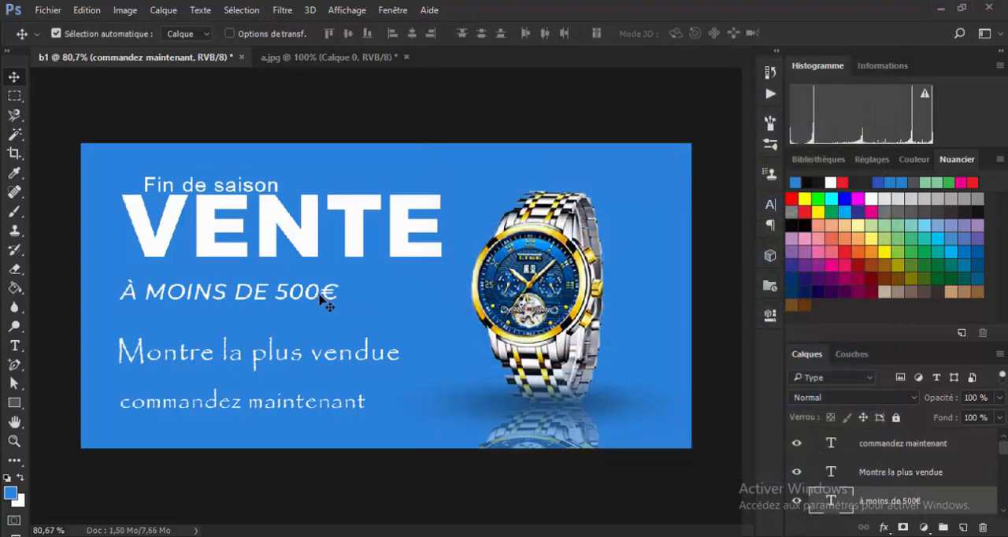
pyautogui.doubleClick(824, 506)
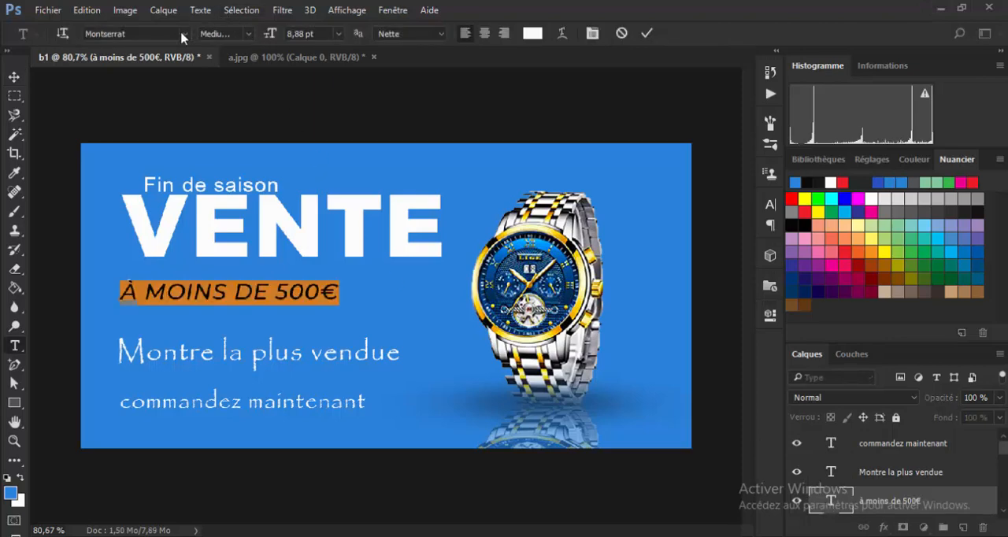
pyautogui.click(248, 34)
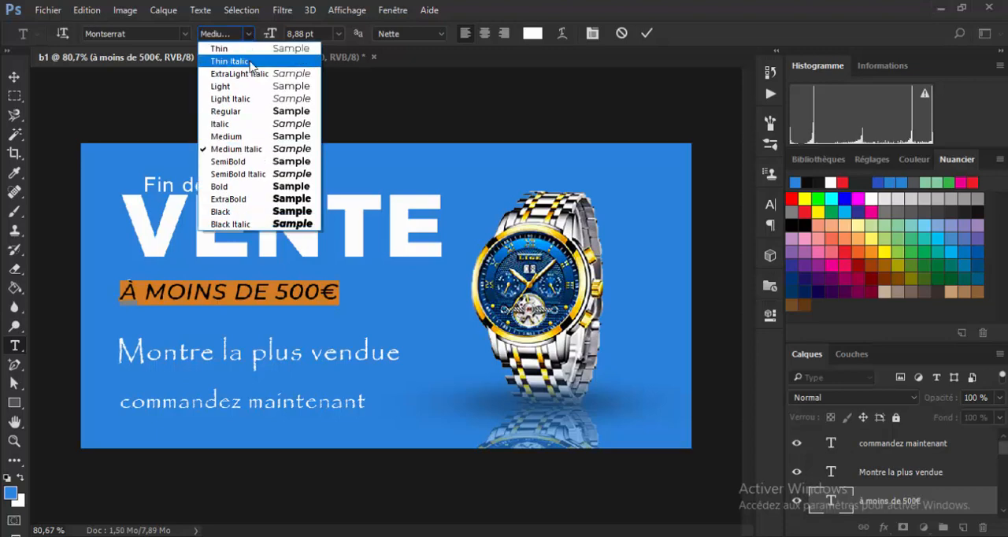
pyautogui.click(305, 189)
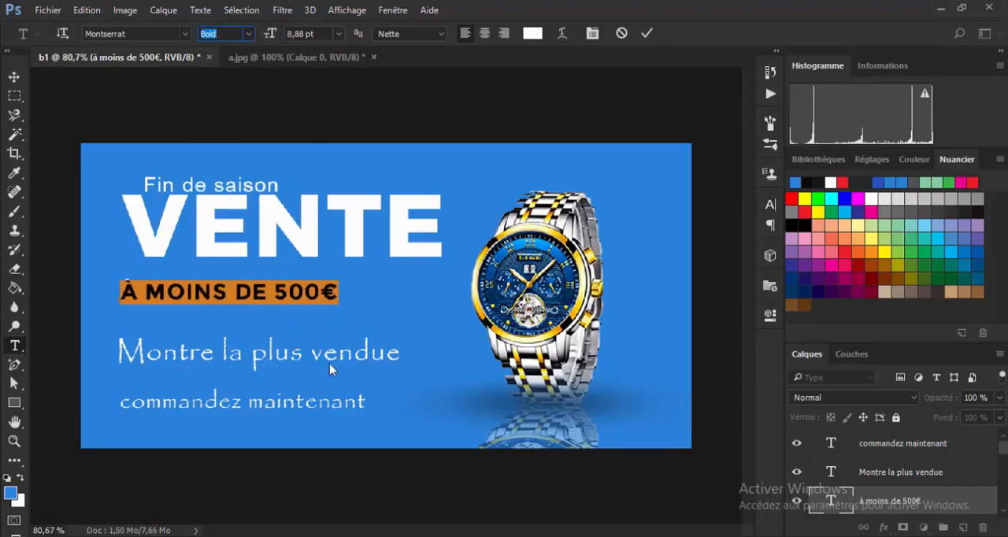
pyautogui.hotkey('ctrl', 'Return')
pyautogui.press('v')
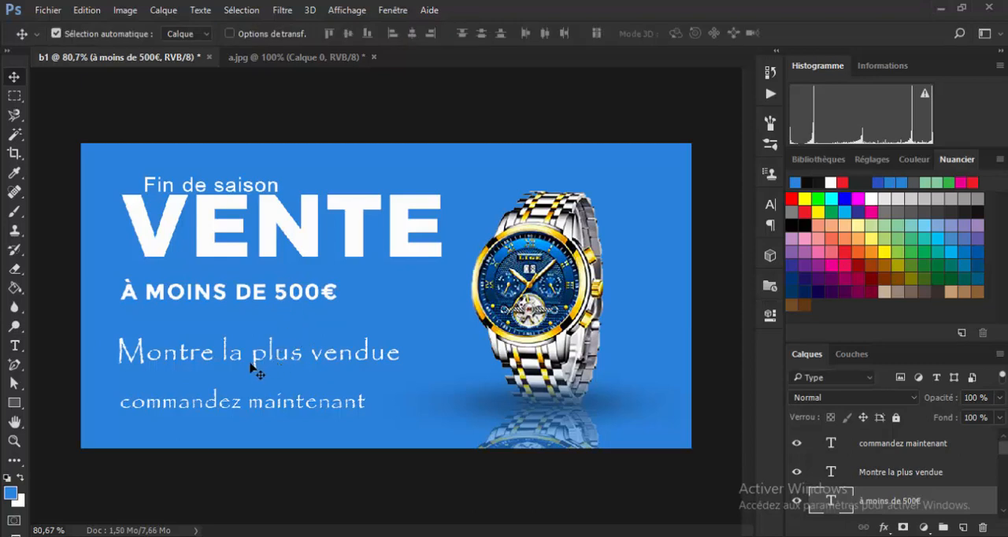
# Move the à moins de 500€ and VENTE texts down, then scale VENTE to about 88 % width and 90 % height.
pyautogui.moveTo(280, 300); pyautogui.dragTo(296, 322)
pyautogui.moveTo(304, 240); pyautogui.dragTo(293, 265)
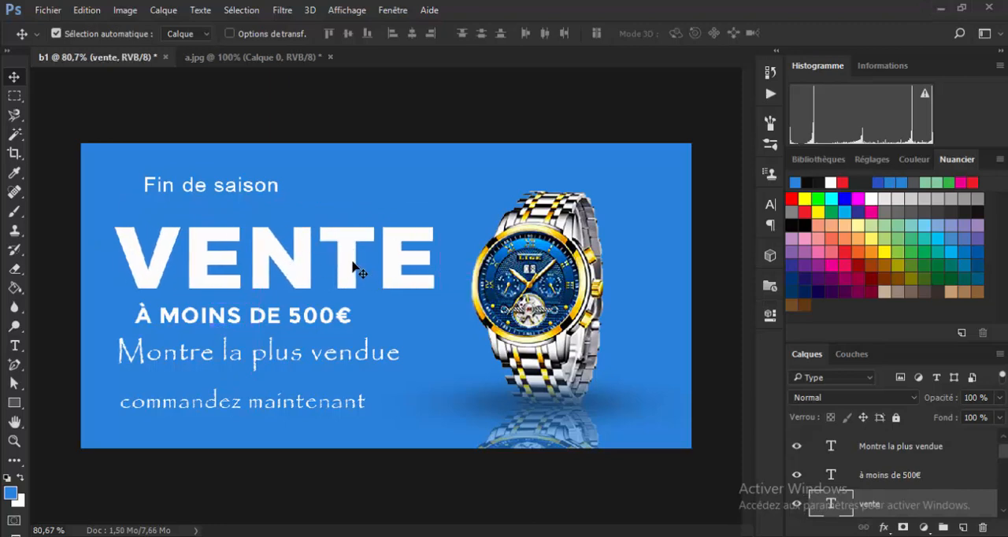
pyautogui.hotkey('ctrl', 't')
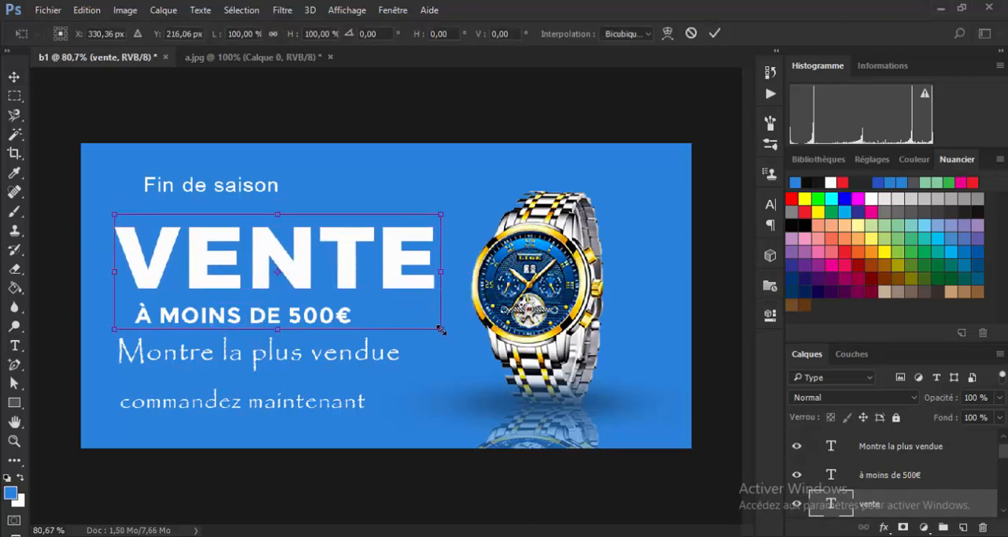
pyautogui.moveTo(440, 330); pyautogui.dragTo(403, 319)
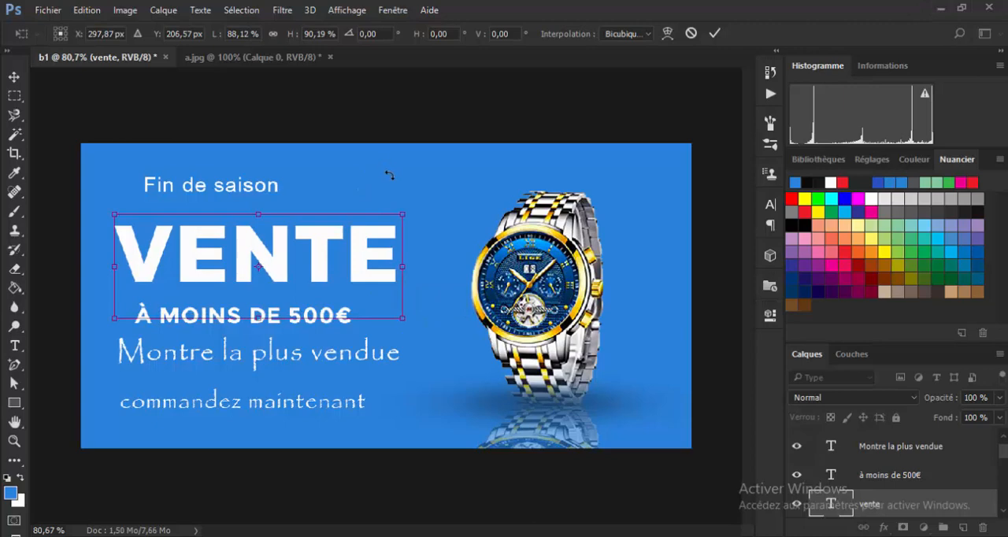
pyautogui.press('Return')
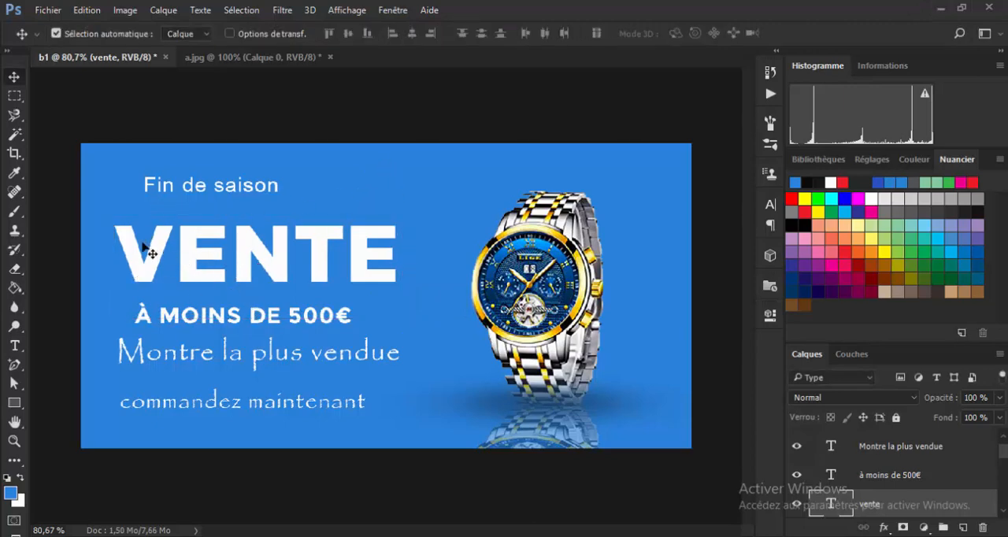
# Draw a rectangle about 505 x 132 px around VENTE with no fill and a white outline.
pyautogui.click(13, 403)
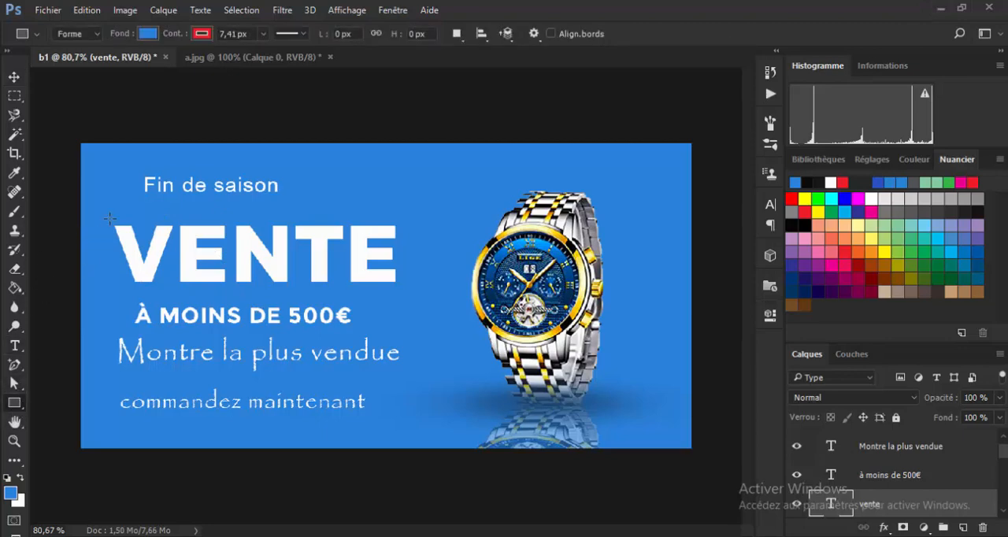
pyautogui.moveTo(111, 218); pyautogui.dragTo(412, 296)
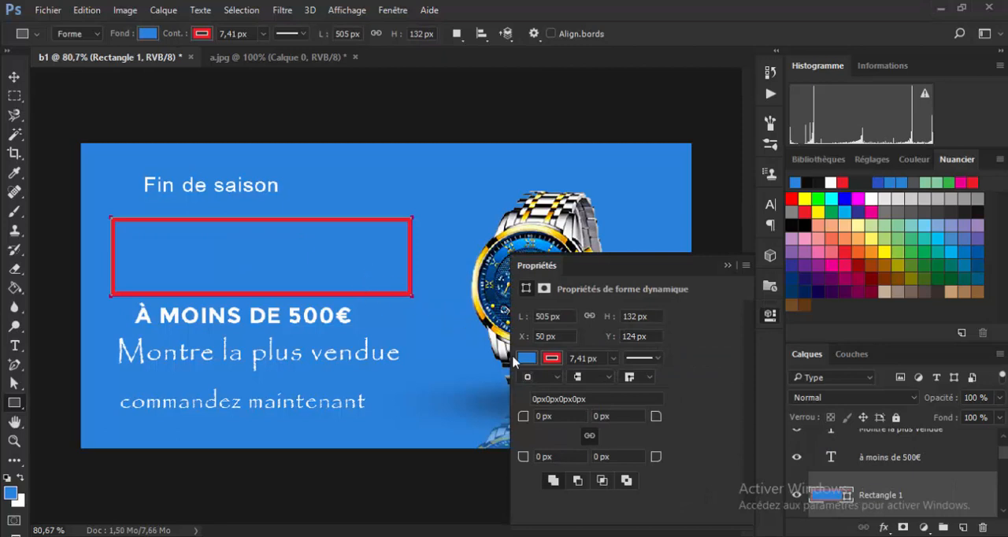
pyautogui.click(527, 358)
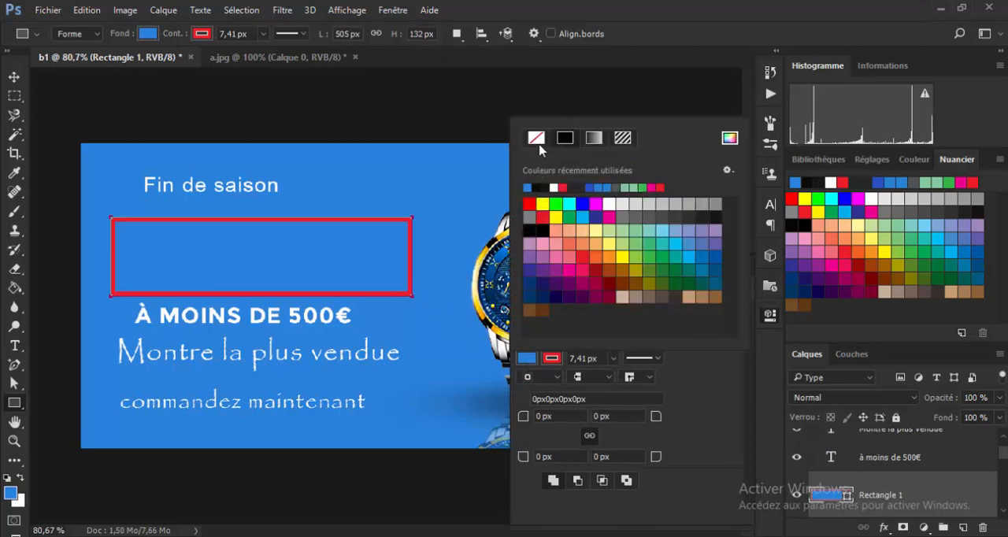
pyautogui.click(538, 139)
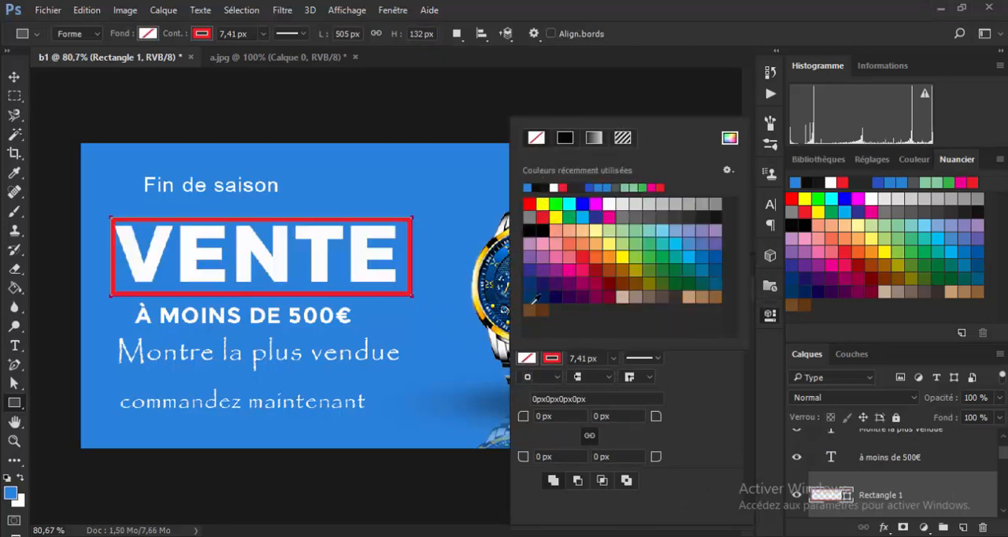
pyautogui.click(552, 359)
pyautogui.click(552, 358)
pyautogui.click(553, 187)
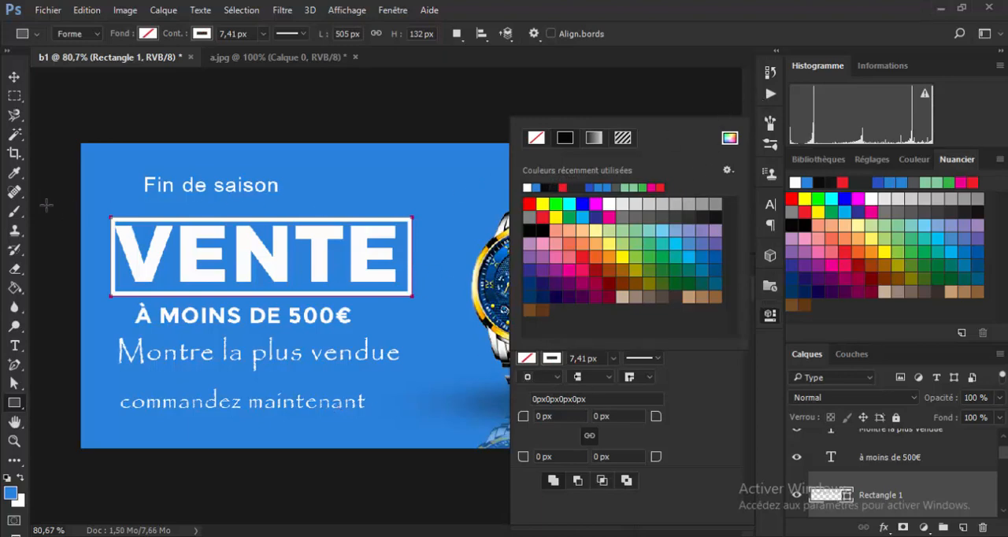
# Nudge the white frame around VENTE to X 43 px, Y 120 px and place Fin de saison centred just above it.
pyautogui.click(15, 77)
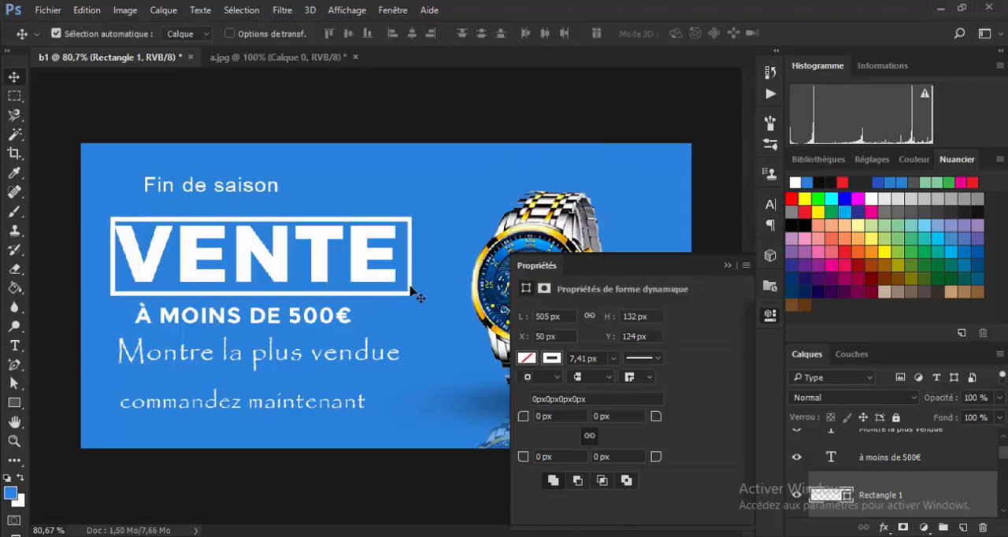
pyautogui.press('Left')
pyautogui.press('Left')
pyautogui.press('Left')
pyautogui.press('Left')
pyautogui.press('Left')
pyautogui.press('Left')
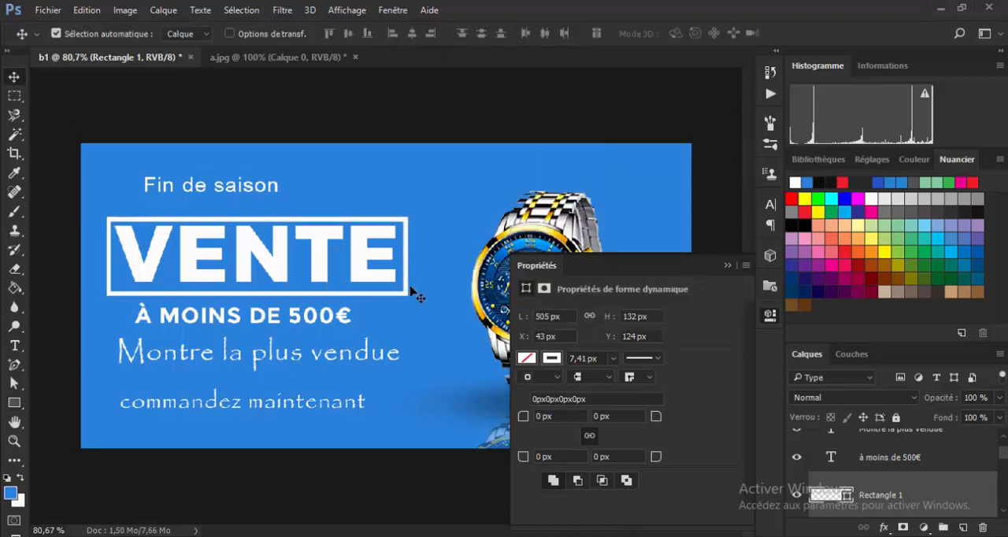
pyautogui.press('Right')
pyautogui.press('Up')
pyautogui.press('Up')
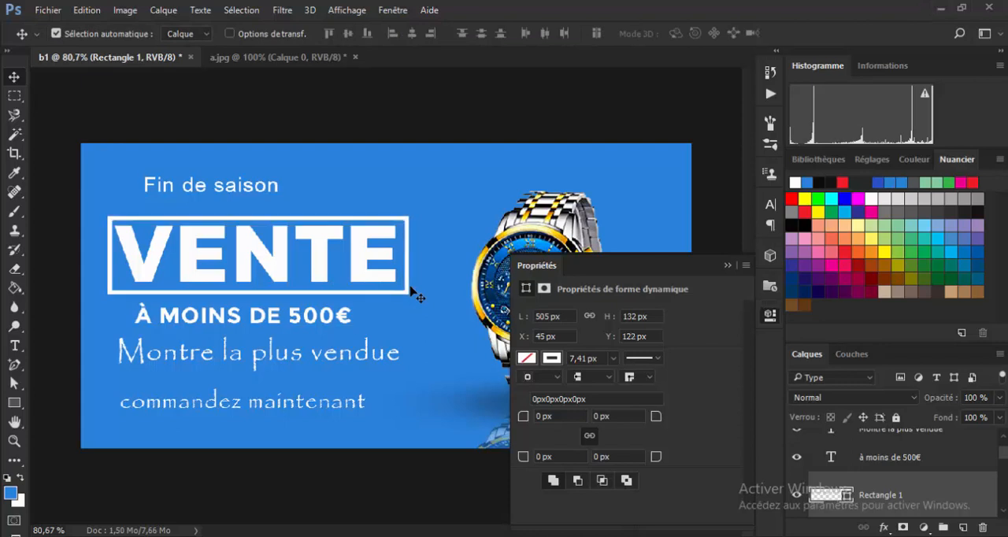
pyautogui.press('Up')
pyautogui.press('Up')
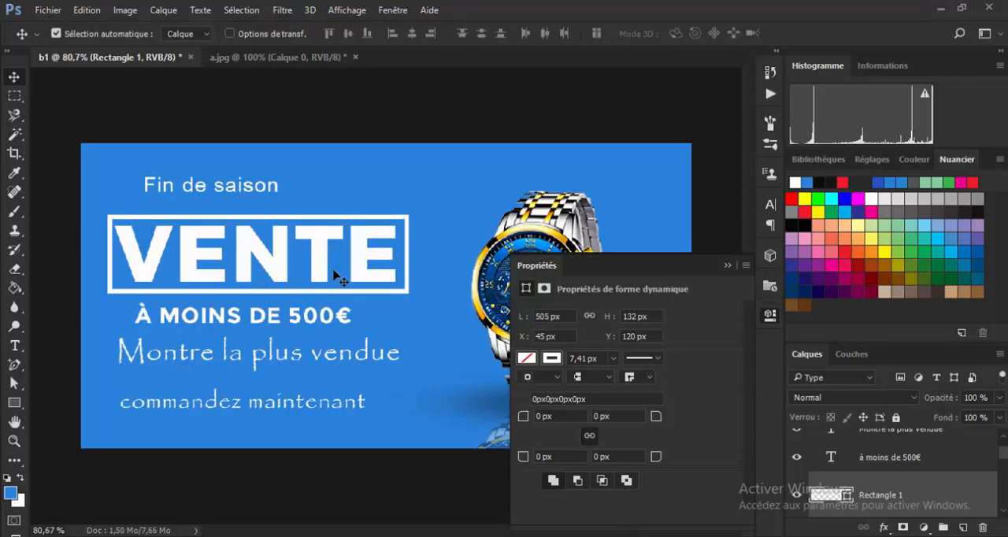
pyautogui.press('Left')
pyautogui.press('Left')
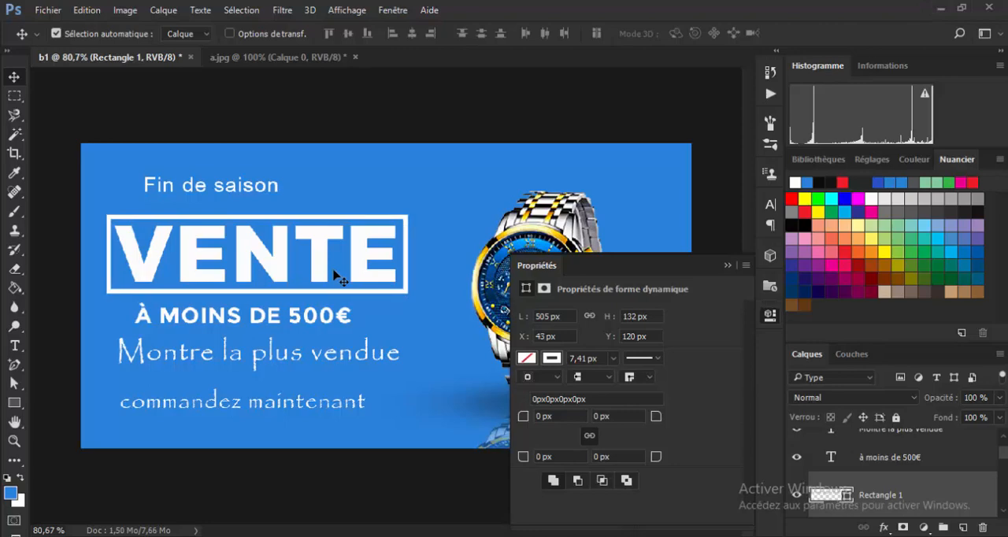
pyautogui.moveTo(249, 189); pyautogui.dragTo(297, 203)
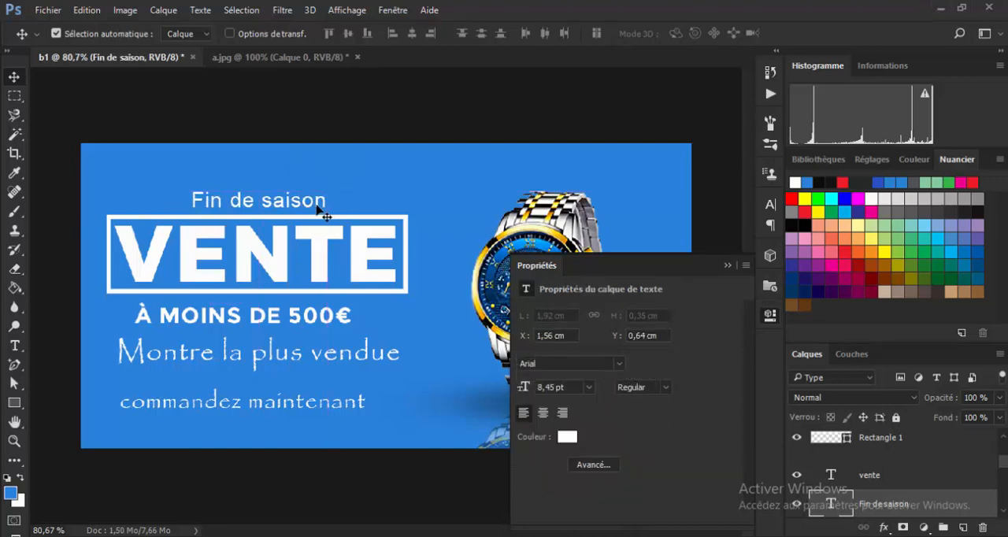
# Scale the à moins de 500€ text proportionally to about 117 % and apply the transformation.
pyautogui.click(223, 317)
pyautogui.moveTo(223, 317); pyautogui.dragTo(223, 318)
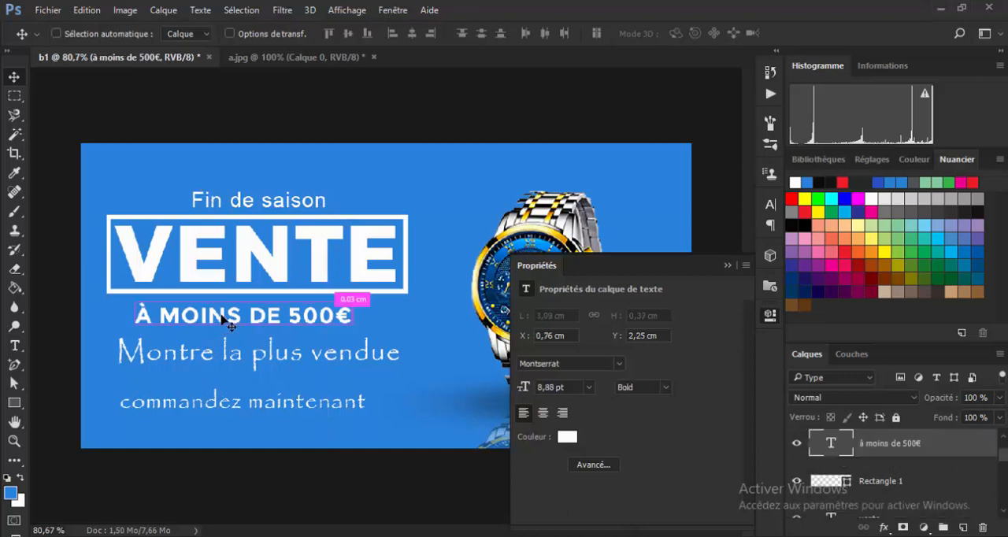
pyautogui.hotkey('ctrl', 't')
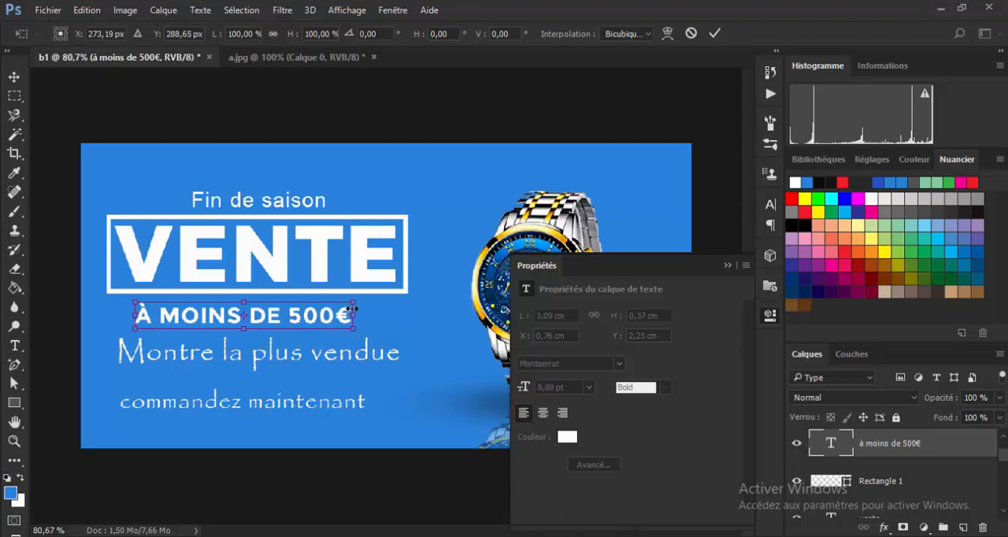
pyautogui.moveTo(355, 304); pyautogui.dragTo(357, 304)
pyautogui.hotkey('ctrl', 'z')
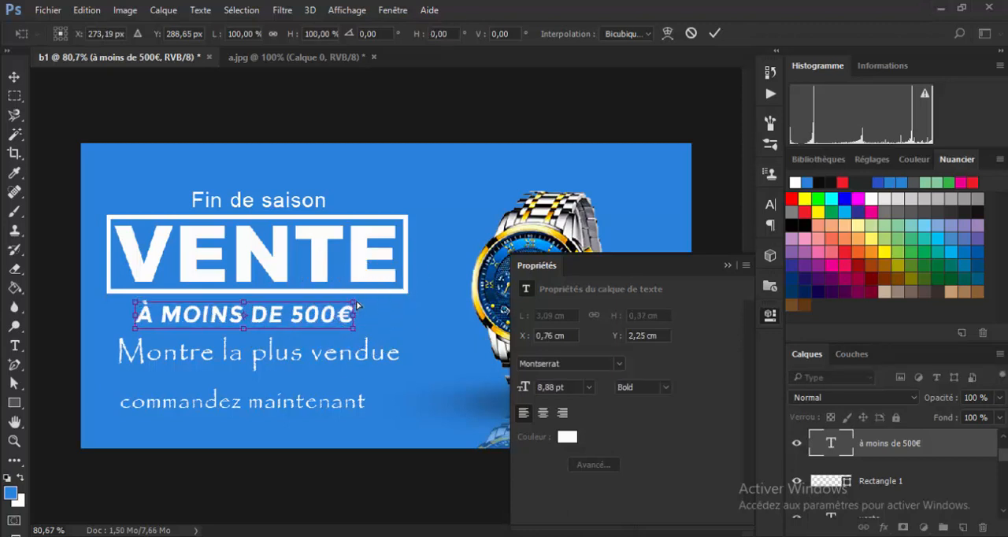
pyautogui.hotkey('ctrl', 'z')
pyautogui.moveTo(352, 304); pyautogui.dragTo(387, 292)
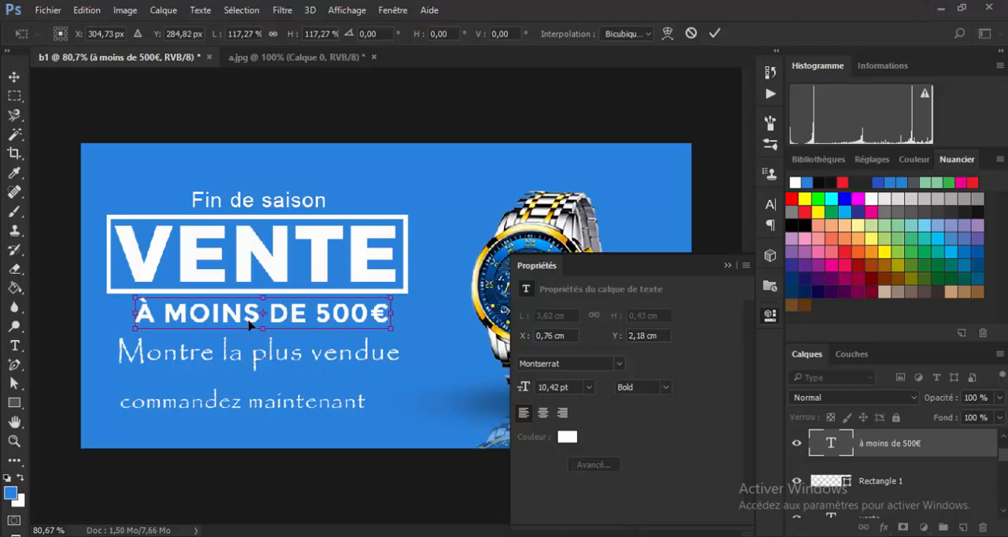
pyautogui.press('Return')
# Align Montre la plus vendue with the frame's left edge and shift à moins de 500€ and commandez maintenant slightly down.
pyautogui.click(256, 362)
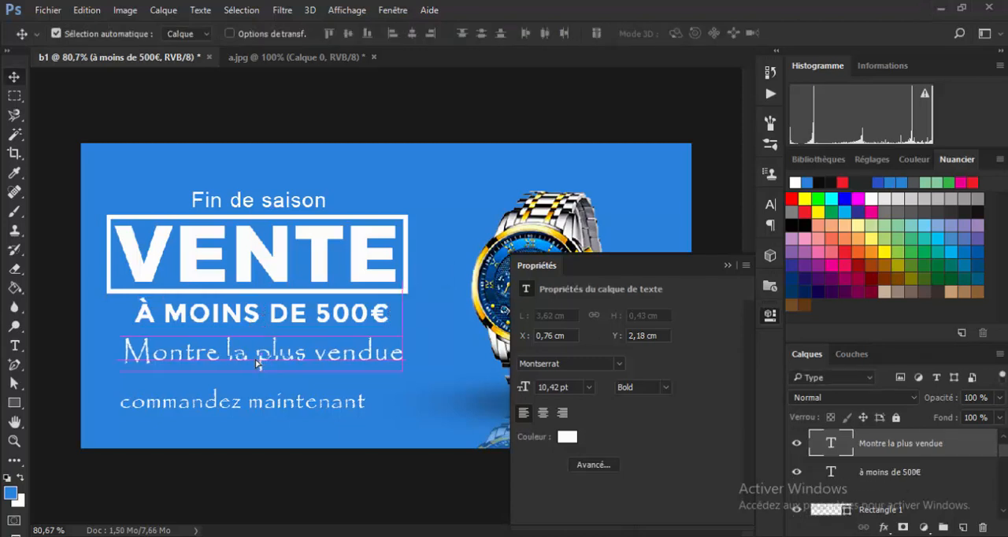
pyautogui.moveTo(256, 361); pyautogui.dragTo(235, 370)
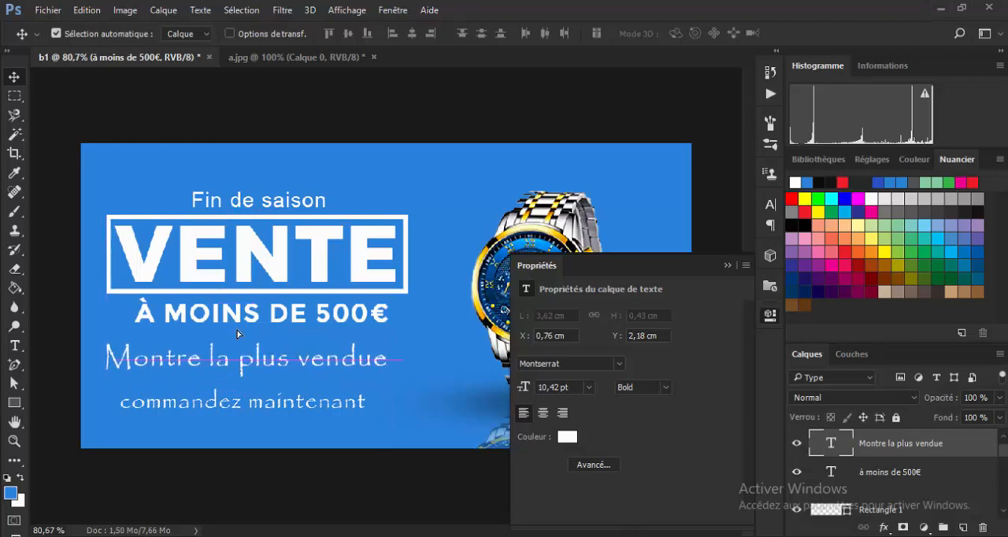
pyautogui.moveTo(246, 320); pyautogui.dragTo(247, 328)
pyautogui.click(250, 363)
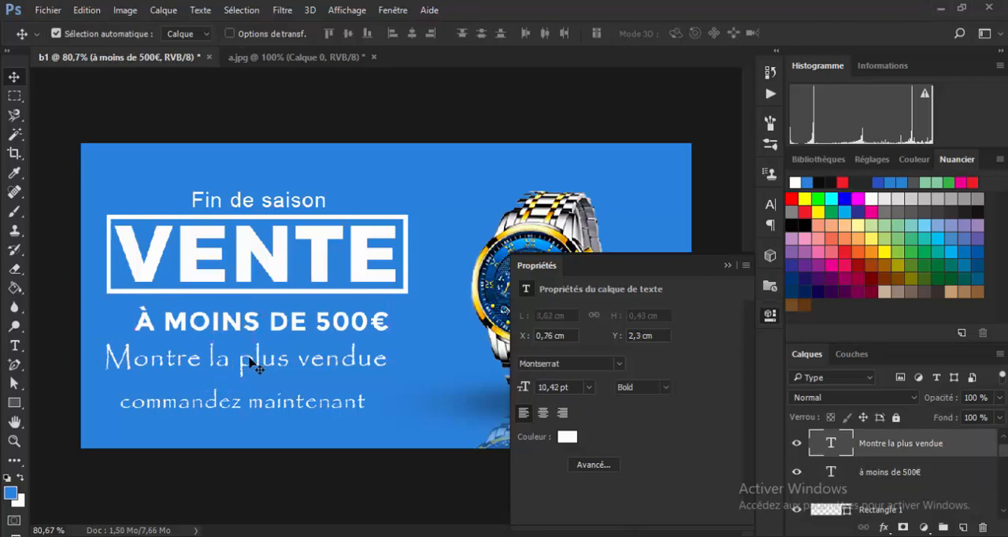
pyautogui.click(215, 405)
pyautogui.moveTo(215, 404); pyautogui.dragTo(214, 407)
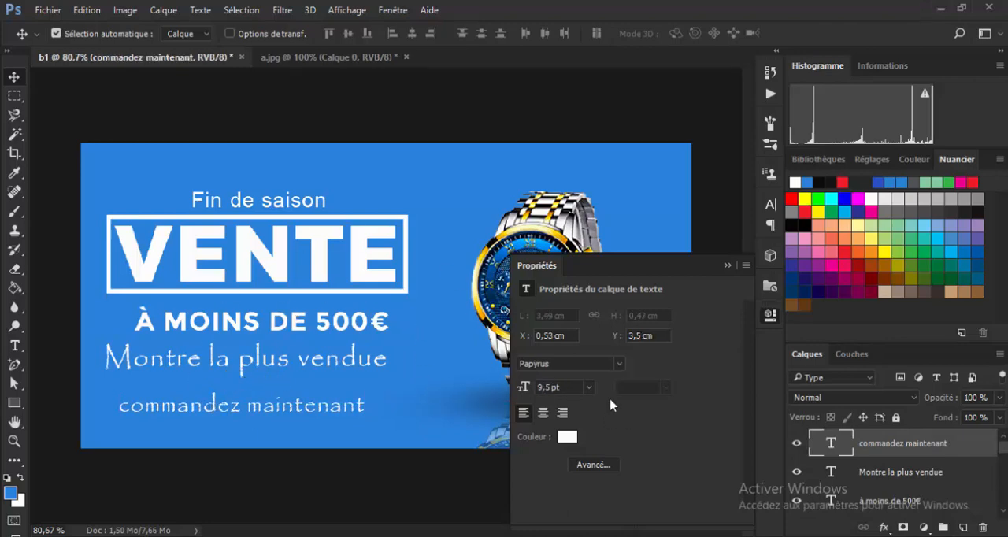
# Draw a rectangle about 451 x 55 px around commandez maintenant with no fill and a white outline.
pyautogui.click(14, 403)
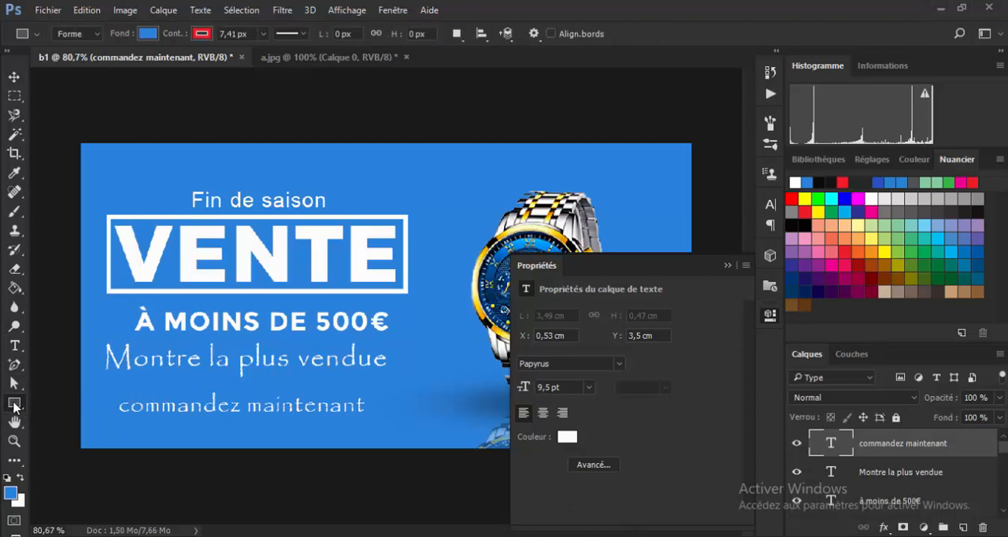
pyautogui.rightClick(15, 406)
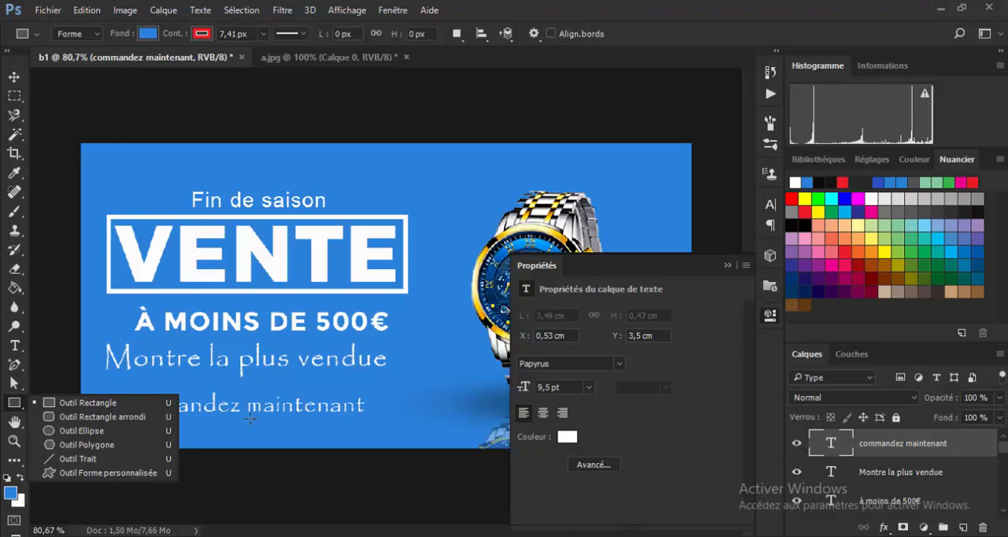
pyautogui.click(88, 408)
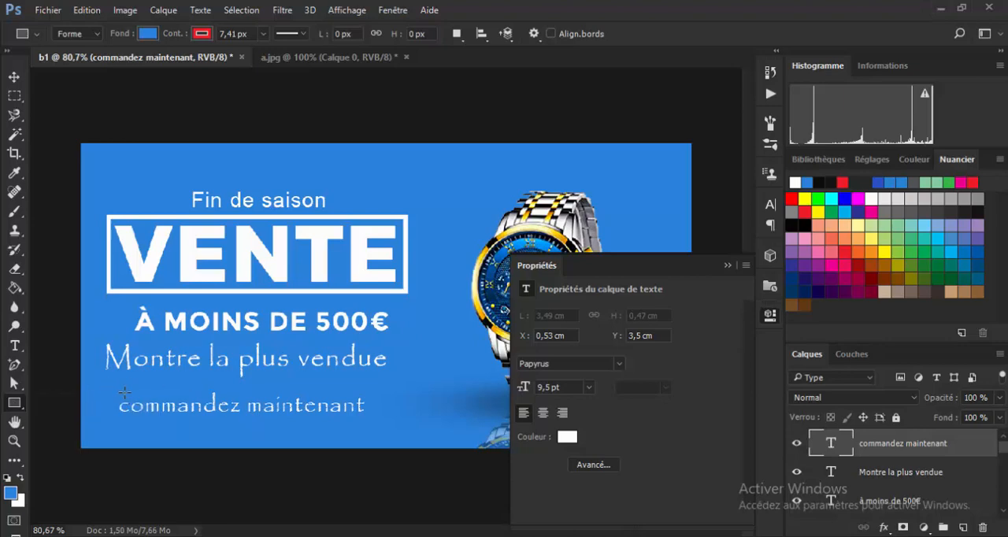
pyautogui.moveTo(103, 391)
pyautogui.mouseDown()
pyautogui.moveTo(170, 415)
pyautogui.moveTo(372, 427)
pyautogui.mouseUp()
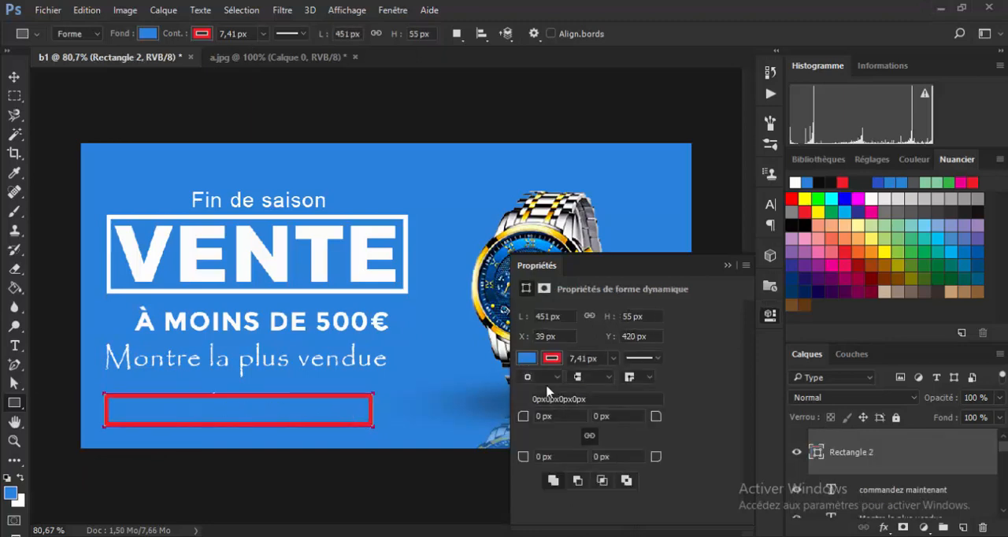
pyautogui.click(526, 358)
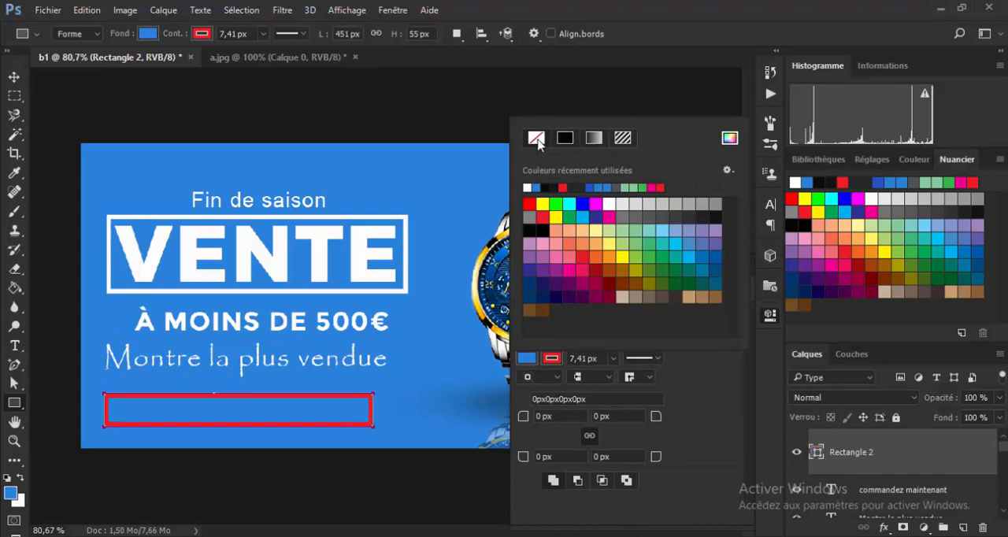
pyautogui.click(537, 139)
pyautogui.click(551, 358)
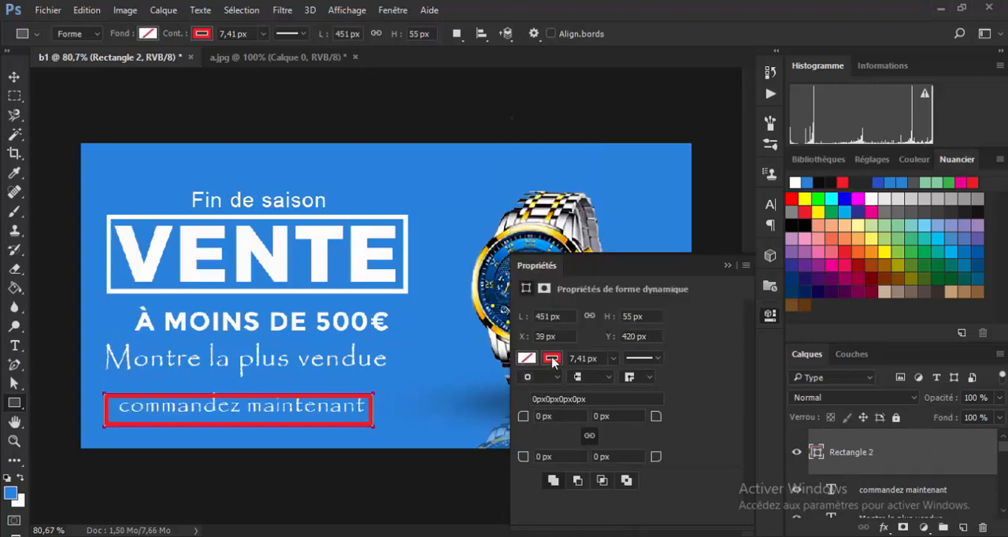
pyautogui.click(551, 358)
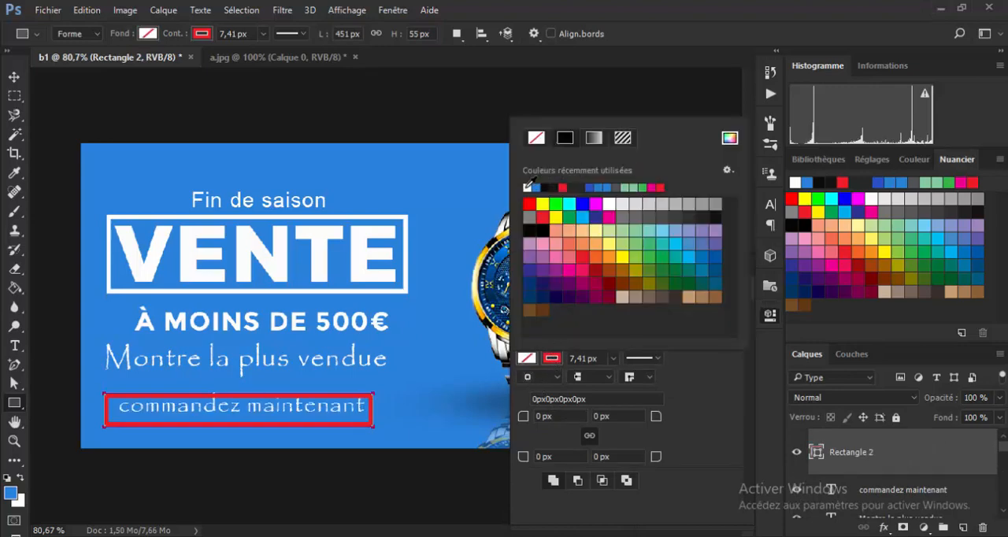
pyautogui.click(527, 186)
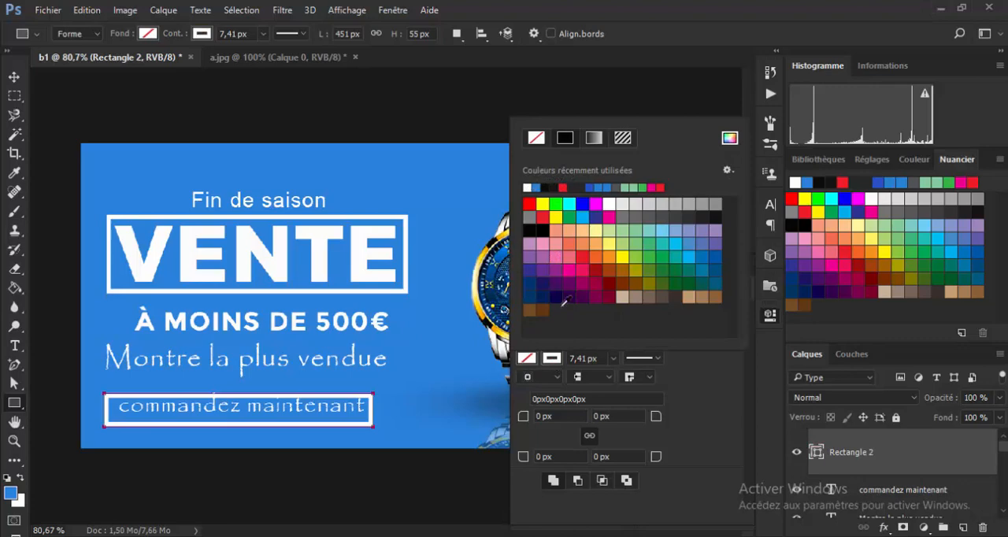
# Set the new rectangle's outline width to 6,41 px and round all its corners to 27,5 px.
pyautogui.click(575, 356)
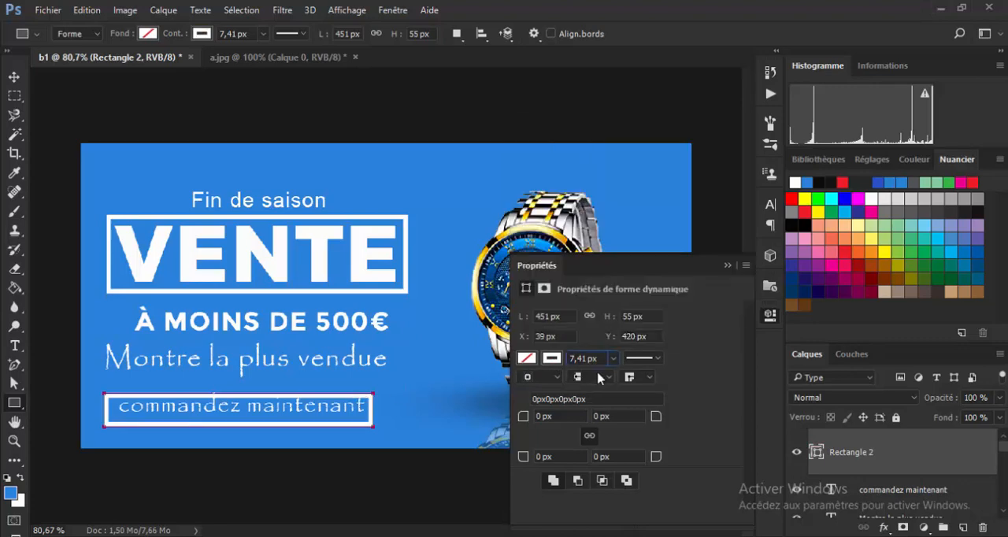
pyautogui.press('BackSpace')
pyautogui.write('6')
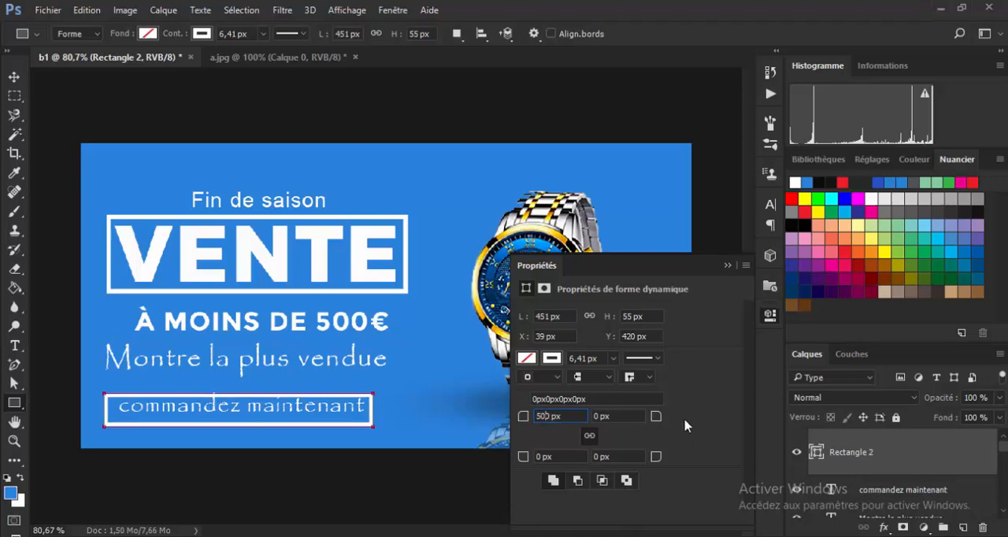
pyautogui.press('BackSpace')
pyautogui.press('Tab')
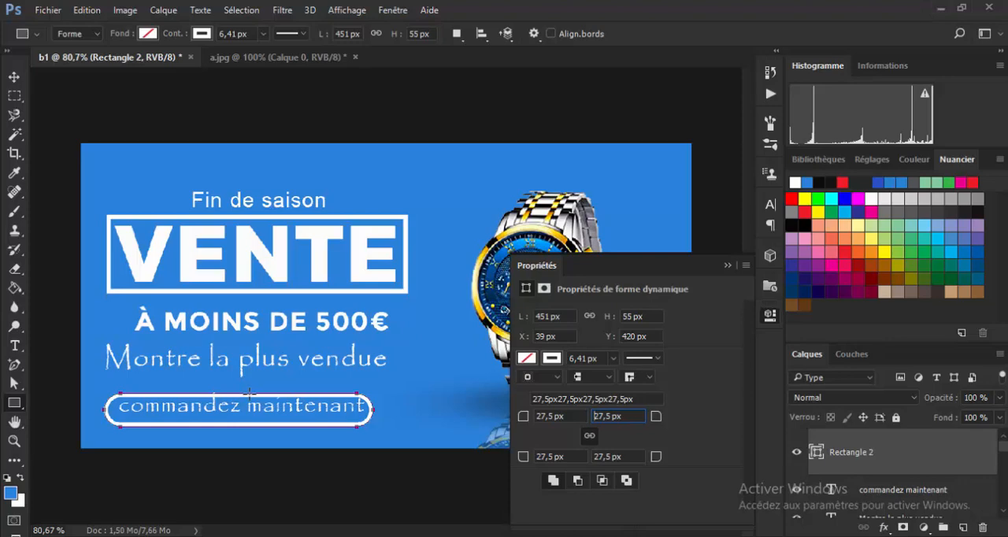
# Nudge the rounded frame around commandez maintenant to X 45 px, Y 413 px.
pyautogui.press('Up')
pyautogui.press('Up')
pyautogui.click(14, 76)
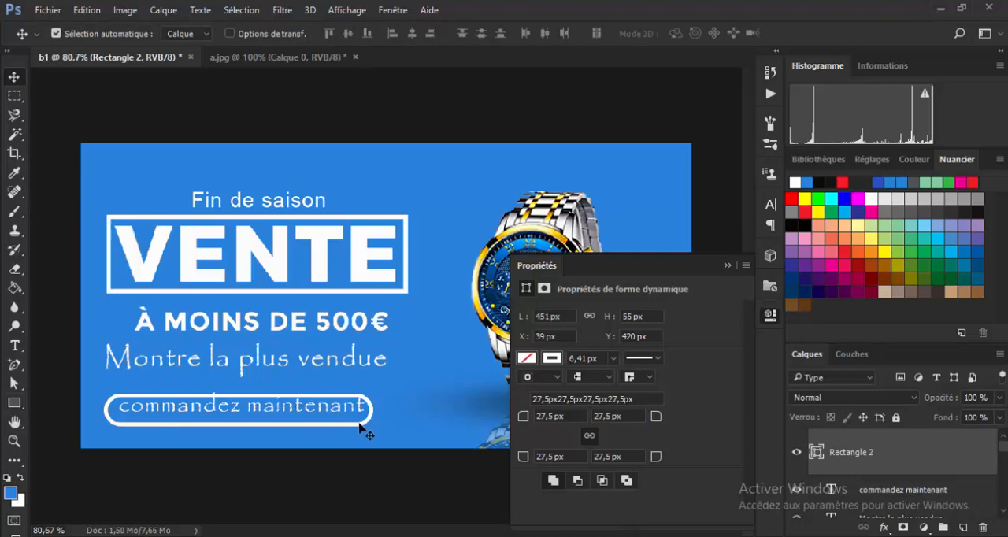
pyautogui.press('Up')
pyautogui.press('Up')
pyautogui.press('Up')
pyautogui.press('Up')
pyautogui.press('Up')
pyautogui.press('Up')
pyautogui.press('Up')
pyautogui.press('Up')
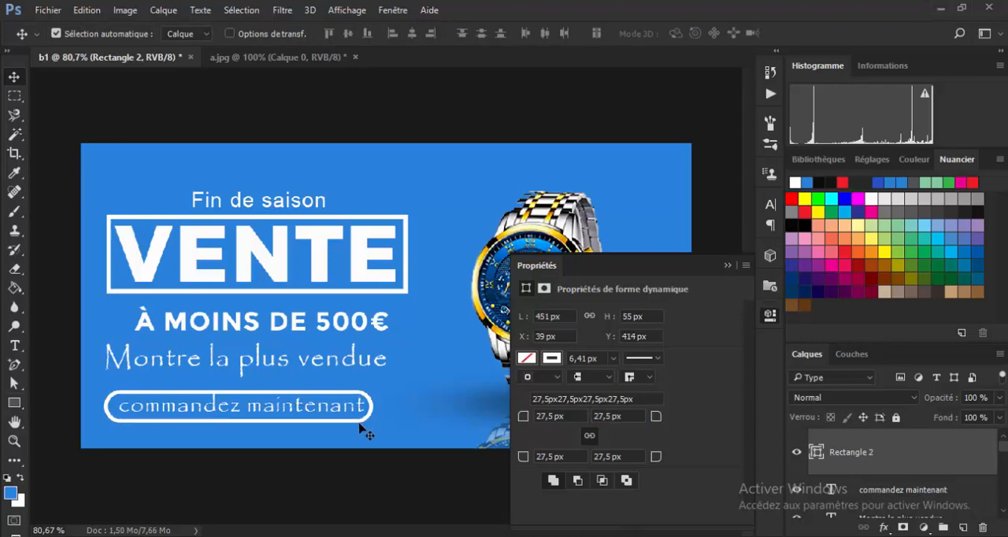
pyautogui.press('Right')
pyautogui.press('Right')
pyautogui.press('Right')
pyautogui.press('Right')
pyautogui.press('Right')
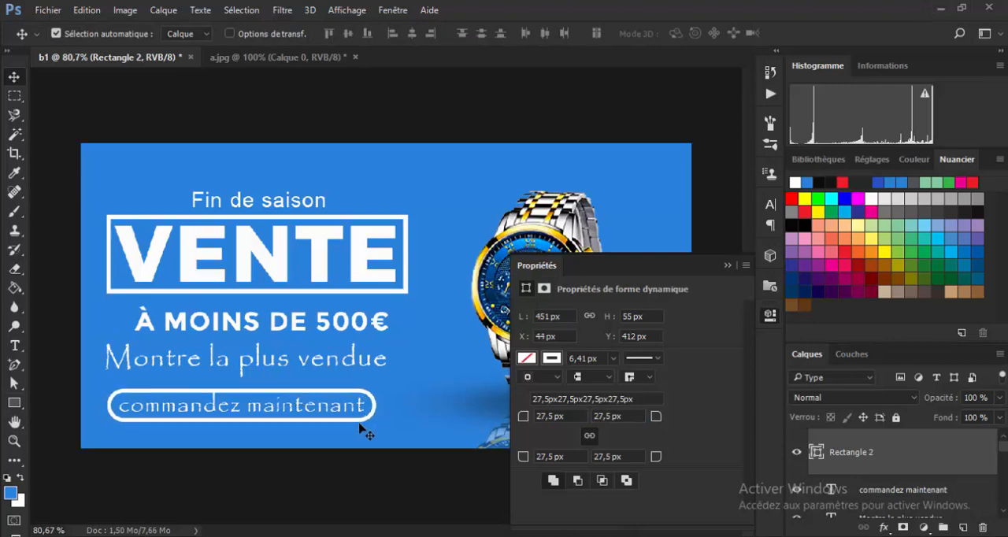
pyautogui.press('Down')
pyautogui.press('Down')
pyautogui.press('Right')
pyautogui.press('Up')
pyautogui.press('Up')
pyautogui.press('Down')
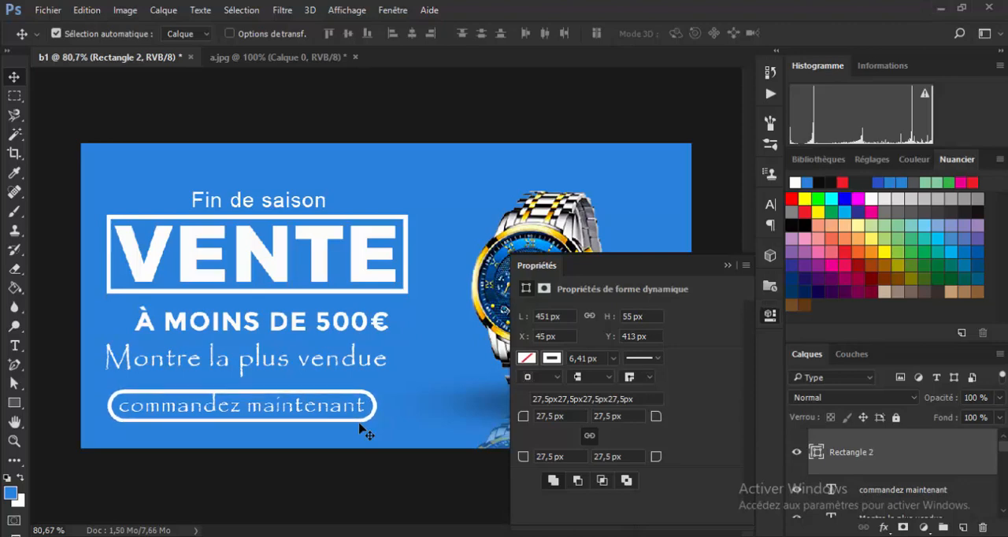
# Scale the rounded frame to about 103 % width and 111 % height, centre it around commandez maintenant and apply the transformation.
pyautogui.press('ctrl')
pyautogui.hotkey('ctrl', 't')
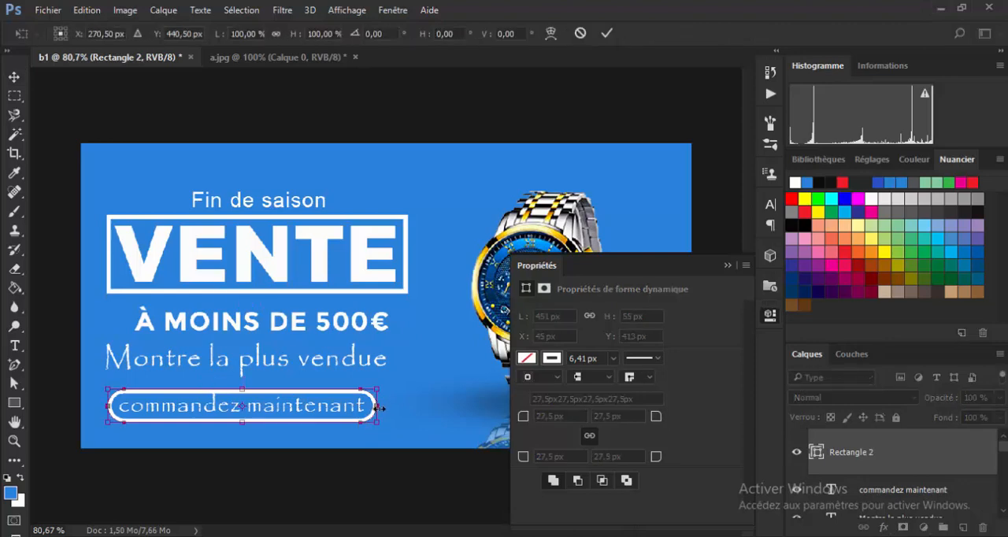
pyautogui.moveTo(381, 407); pyautogui.dragTo(386, 408)
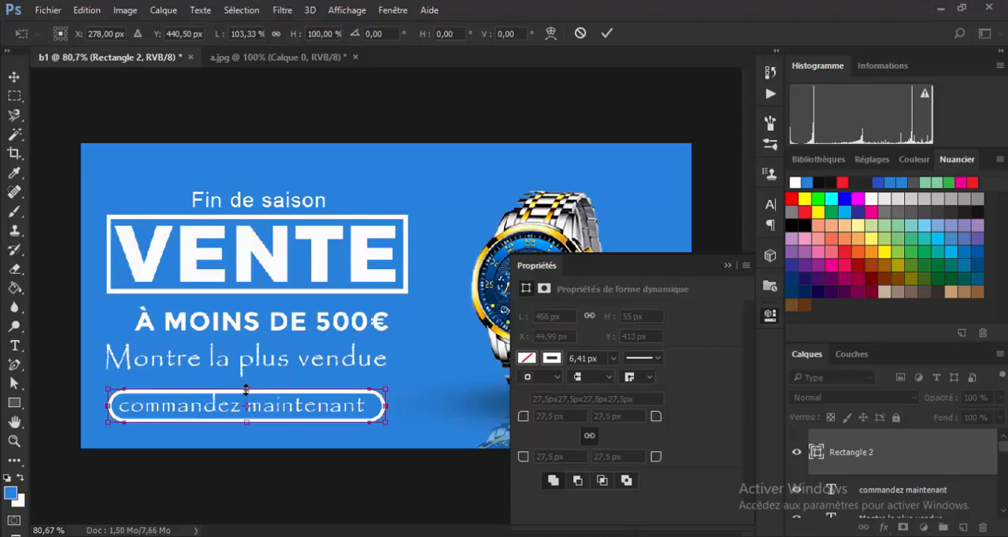
pyautogui.moveTo(244, 388)
pyautogui.mouseDown()
pyautogui.moveTo(248, 366)
pyautogui.moveTo(246, 388)
pyautogui.mouseUp()
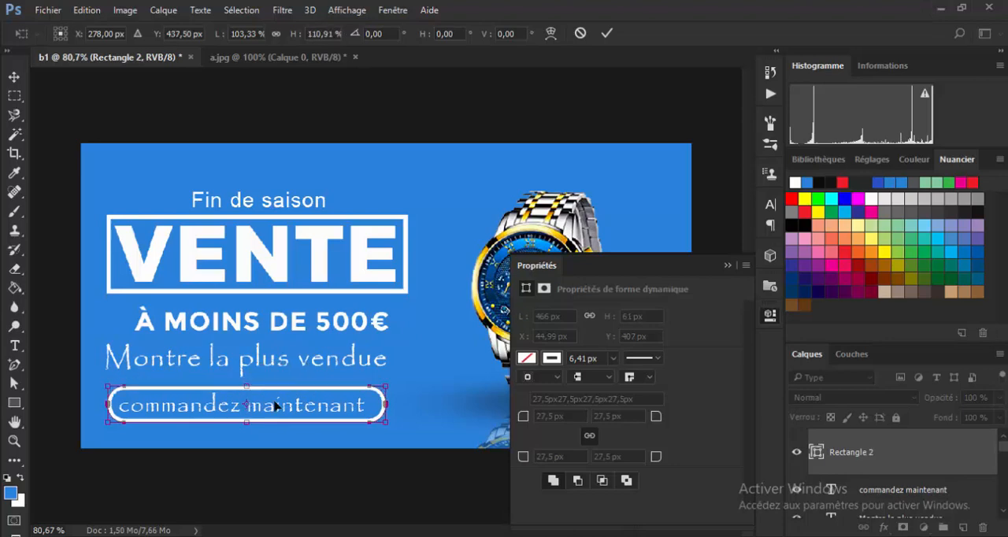
pyautogui.press('Left')
pyautogui.press('Left')
pyautogui.press('Left')
pyautogui.press('Left')
pyautogui.press('Left')
pyautogui.press('Left')
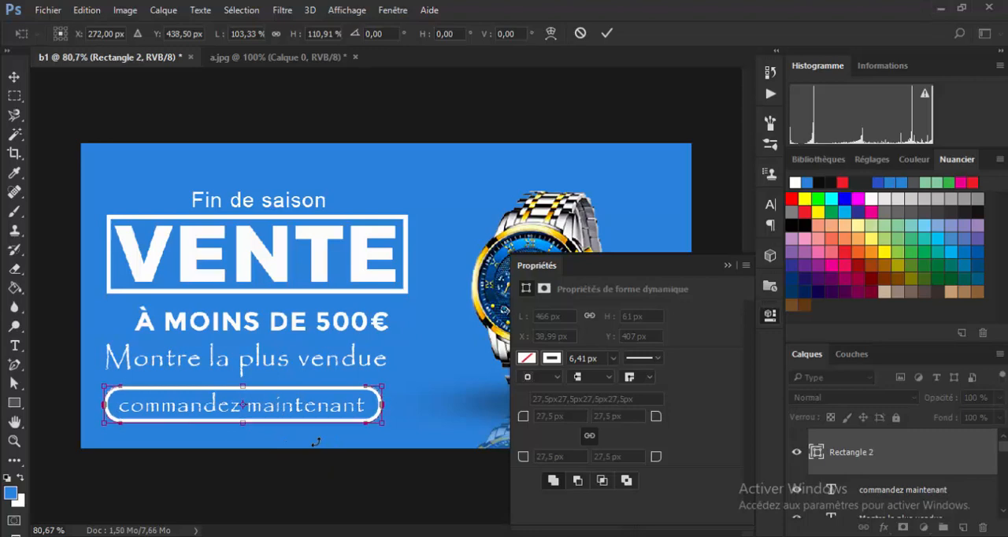
pyautogui.press('Down')
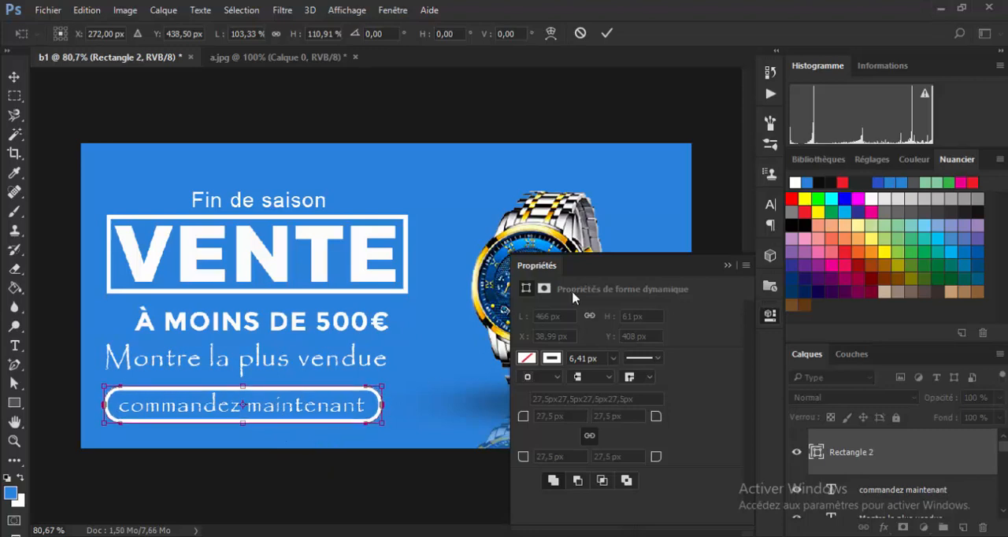
pyautogui.click(728, 266)
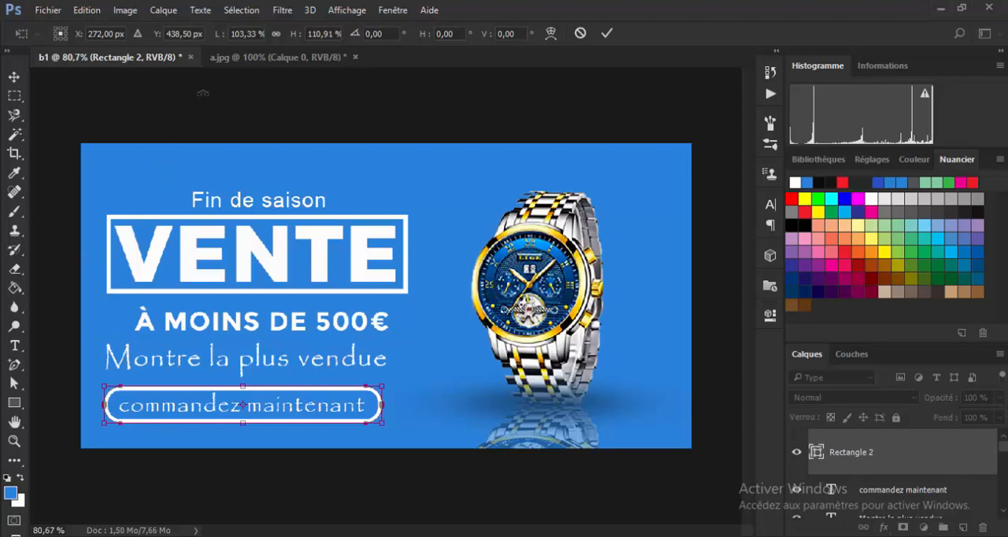
pyautogui.press('Return')
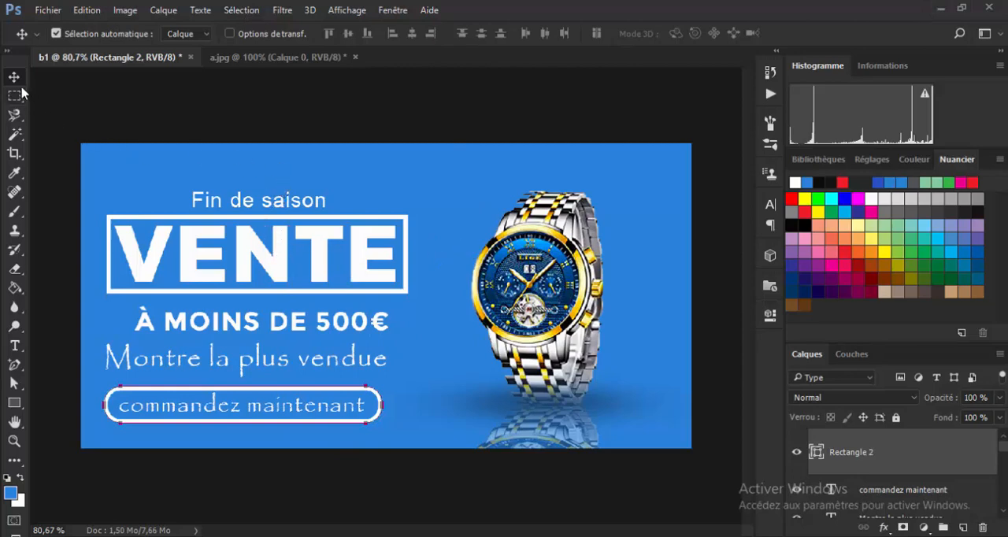
# Select all the texts and both white frames together and shift them slightly right towards the watch.
pyautogui.click(123, 157)
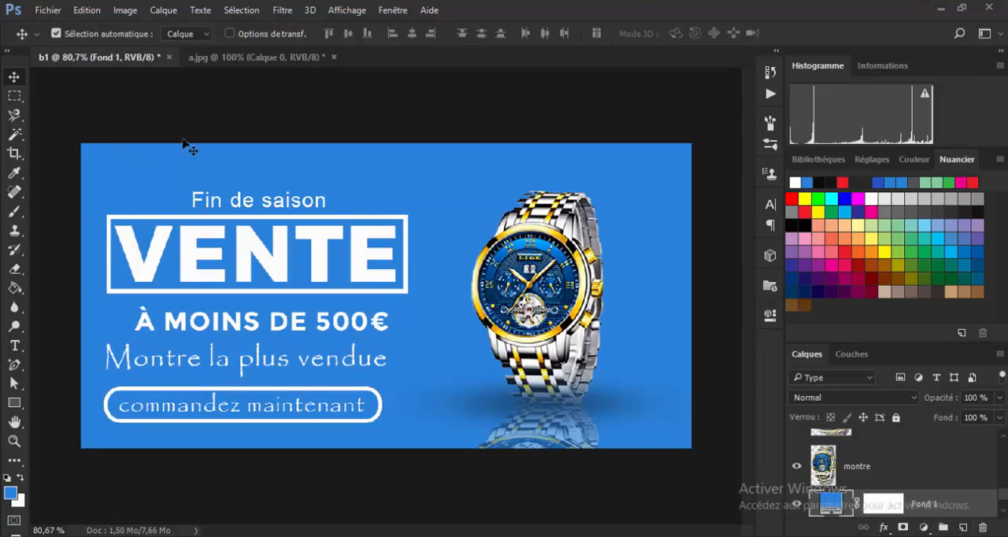
pyautogui.moveTo(184, 146); pyautogui.dragTo(302, 442)
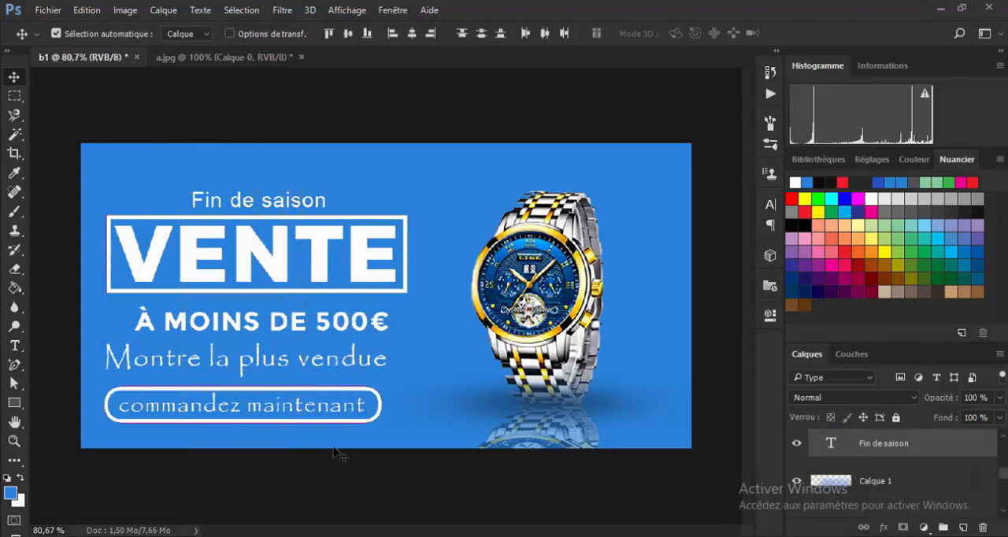
pyautogui.press('Right')
pyautogui.press('Right')
pyautogui.press('Right')
pyautogui.press('Right')
pyautogui.press('Right')
pyautogui.press('Right')
pyautogui.press('Right')
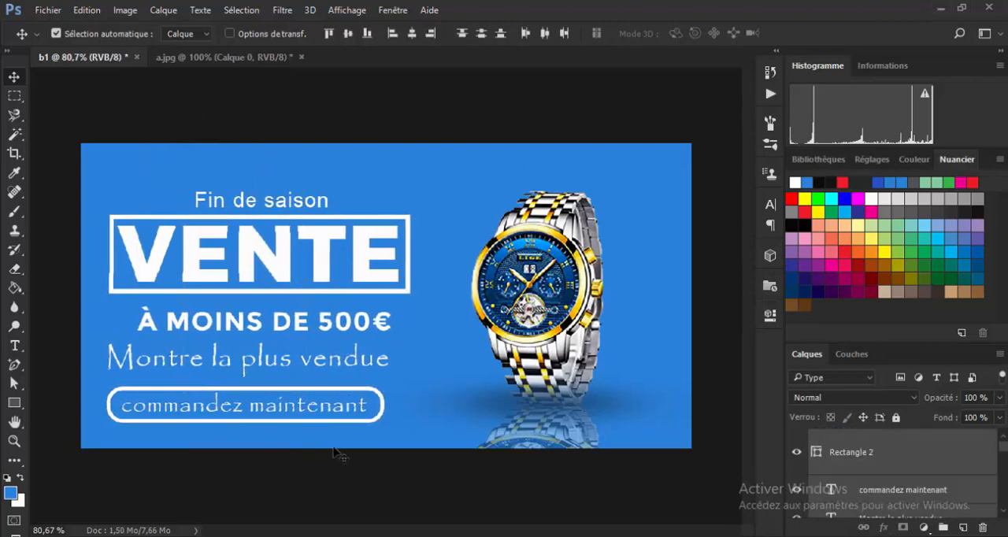
pyautogui.press('Right')
pyautogui.press('Right')
pyautogui.press('Right')
pyautogui.press('Right')
pyautogui.press('Right')
pyautogui.press('Right')
pyautogui.press('Right')
pyautogui.press('Right')
pyautogui.press('Right')
pyautogui.press('Right')
pyautogui.press('Right')
pyautogui.press('Right')
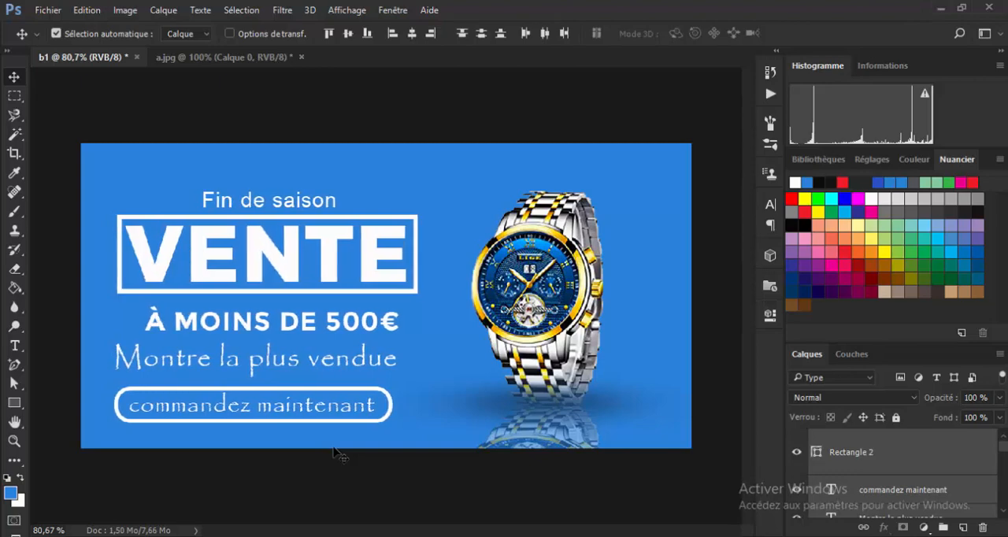
pyautogui.press('Right')
pyautogui.press('Right')
pyautogui.press('Right')
pyautogui.press('Right')
pyautogui.press('Right')
pyautogui.press('Right')
pyautogui.press('Right')
pyautogui.press('Right')
pyautogui.press('Right')
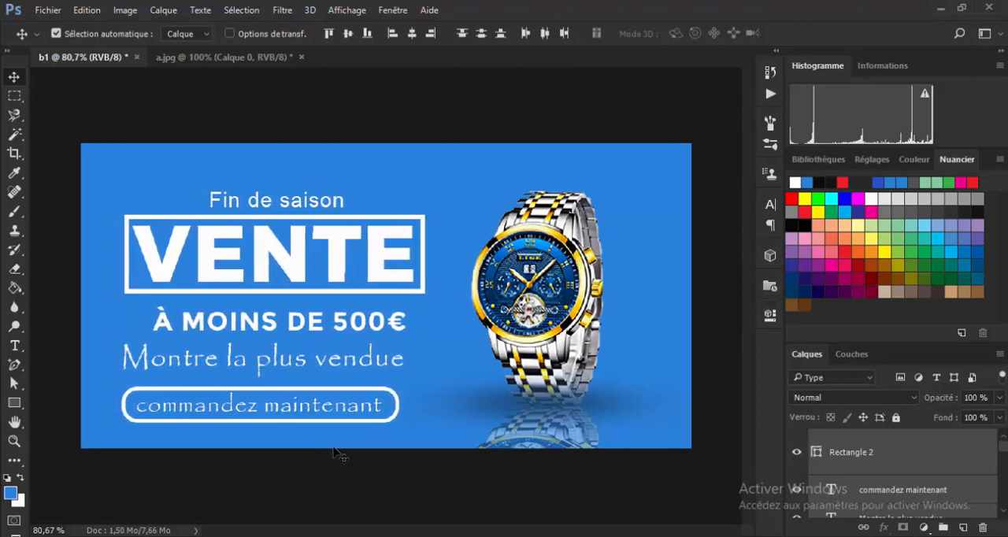
pyautogui.press('Right')
pyautogui.press('Right')
pyautogui.press('Right')
pyautogui.press('Right')
pyautogui.press('Right')
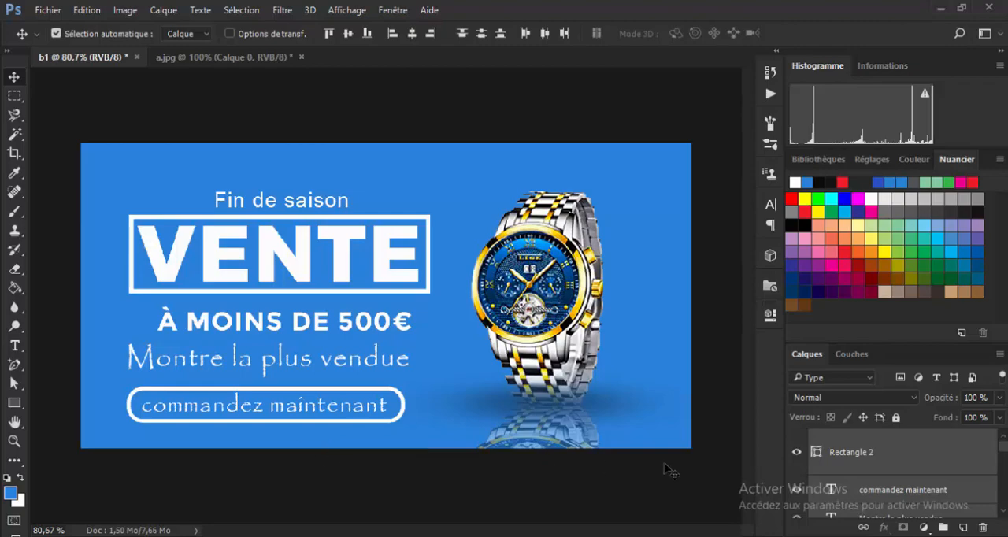
# Switch to Microsoft Office Picture Manager to check the reference picture and return to the b1 banner in Photoshop.
pyautogui.click(760, 536)
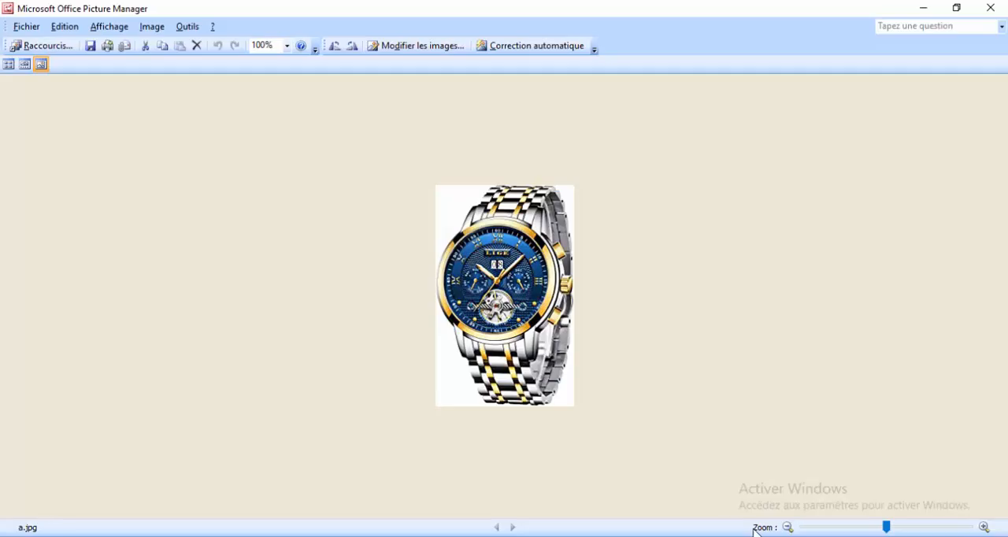
pyautogui.click(724, 535)
pyautogui.click(740, 535)
pyautogui.click(724, 536)
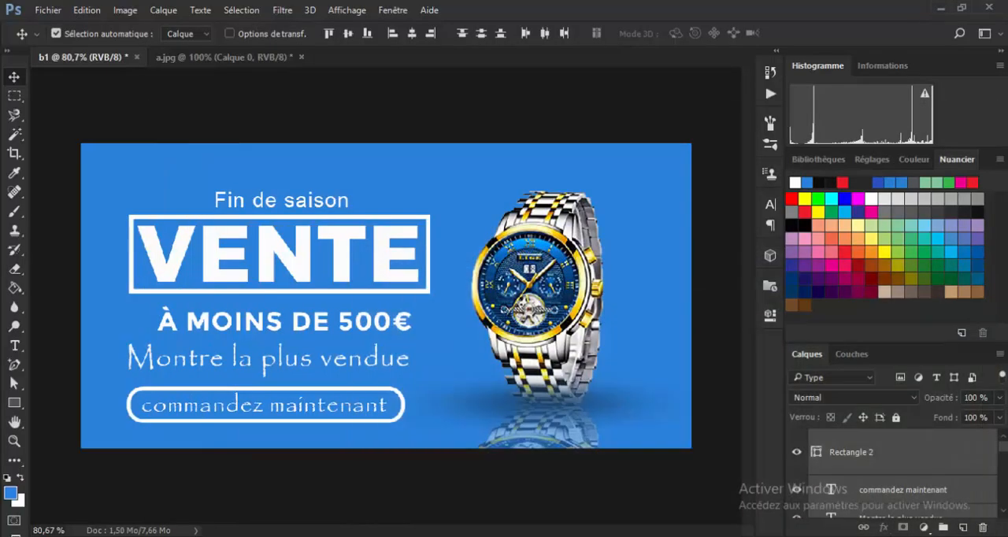
# Add anchor points on the VENTE frame's upper edge and delete the segment between them below Fin de saison.
pyautogui.click(14, 364)
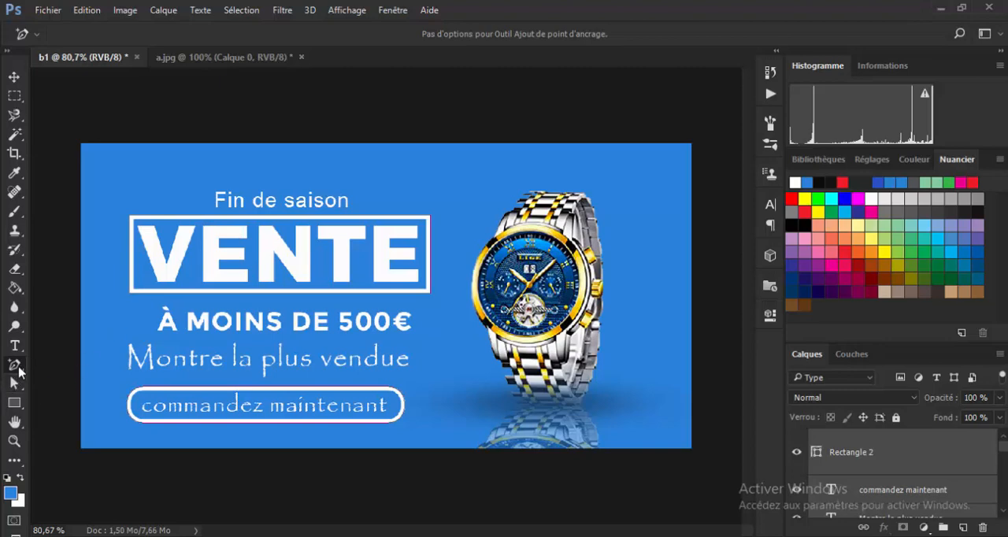
pyautogui.rightClick(19, 367)
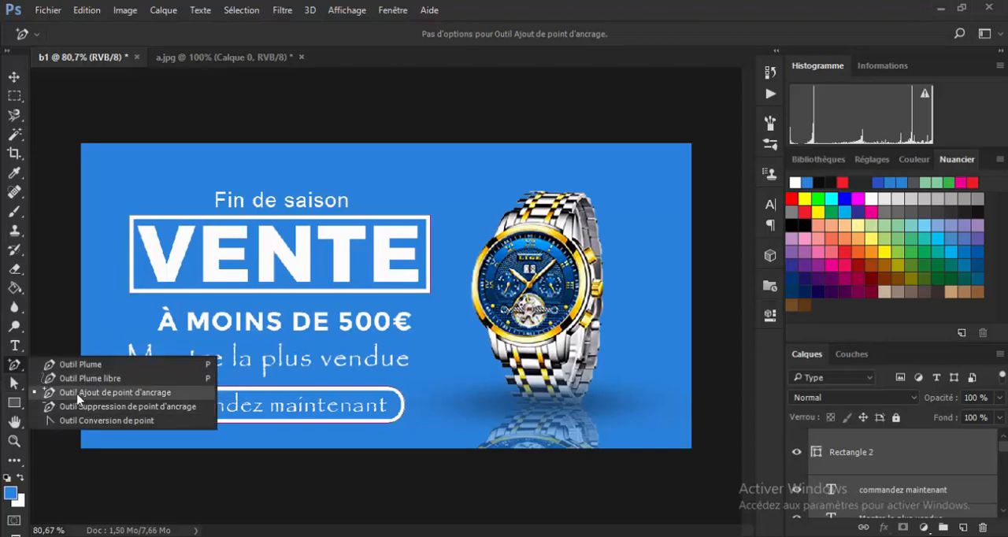
pyautogui.click(119, 394)
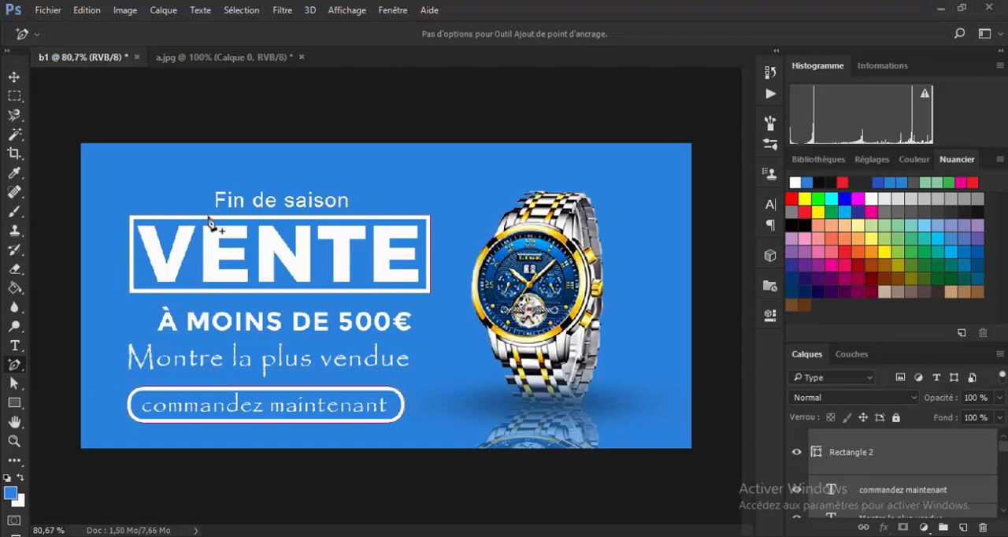
pyautogui.click(355, 215)
pyautogui.press('Delete')
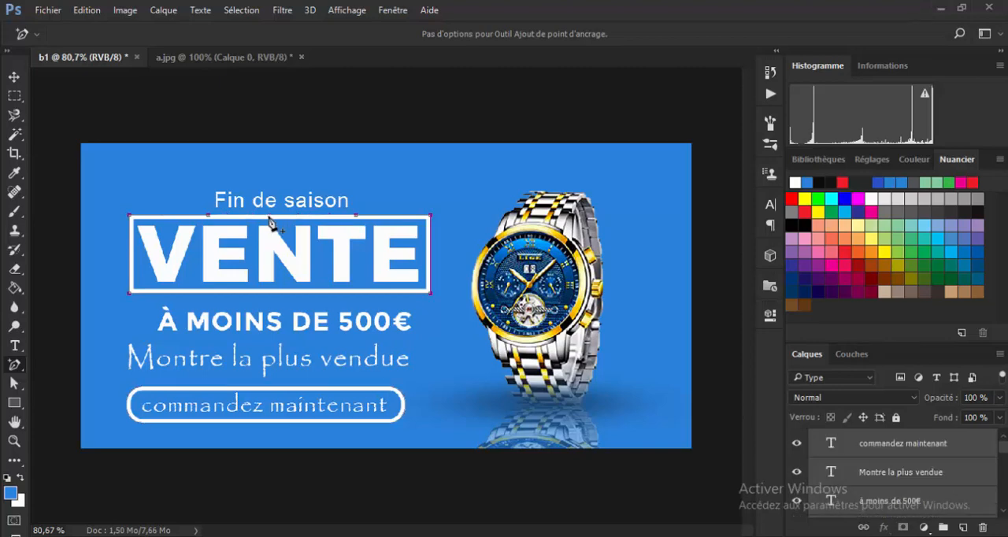
pyautogui.click(14, 76)
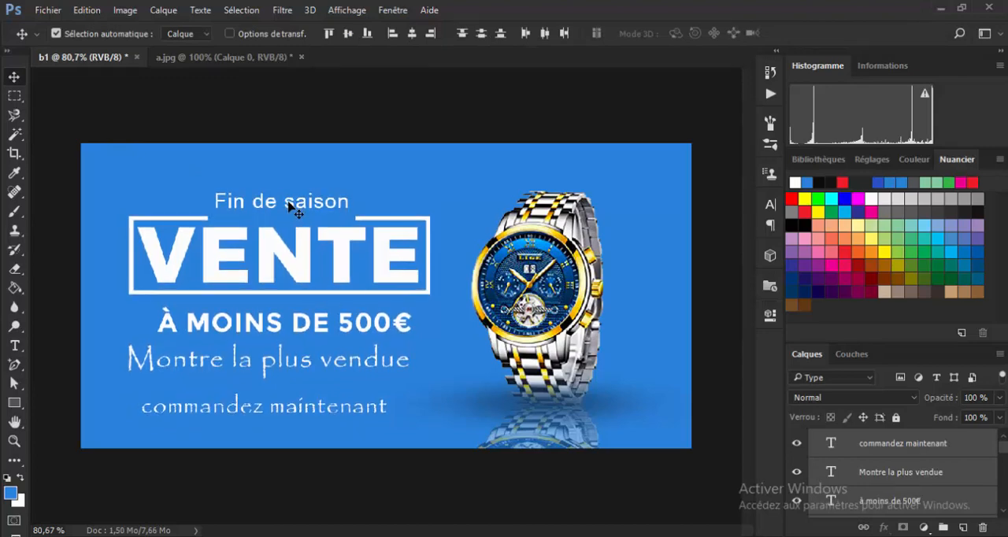
# Nudge all the selected texts and the VENTE frame slightly upward together, keeping the watch in place.
pyautogui.press('Up')
pyautogui.press('Up')
pyautogui.press('Up')
pyautogui.press('Up')
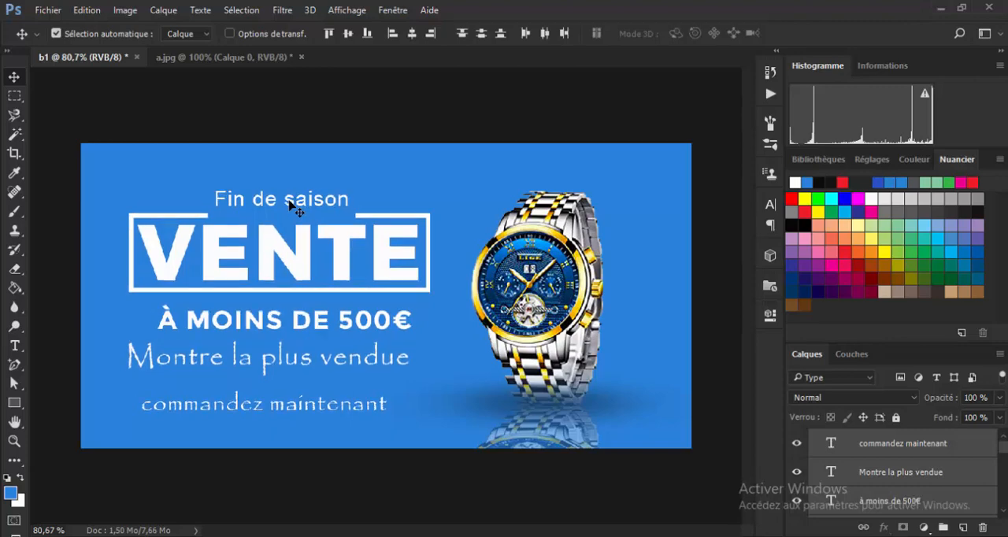
pyautogui.click(866, 473)
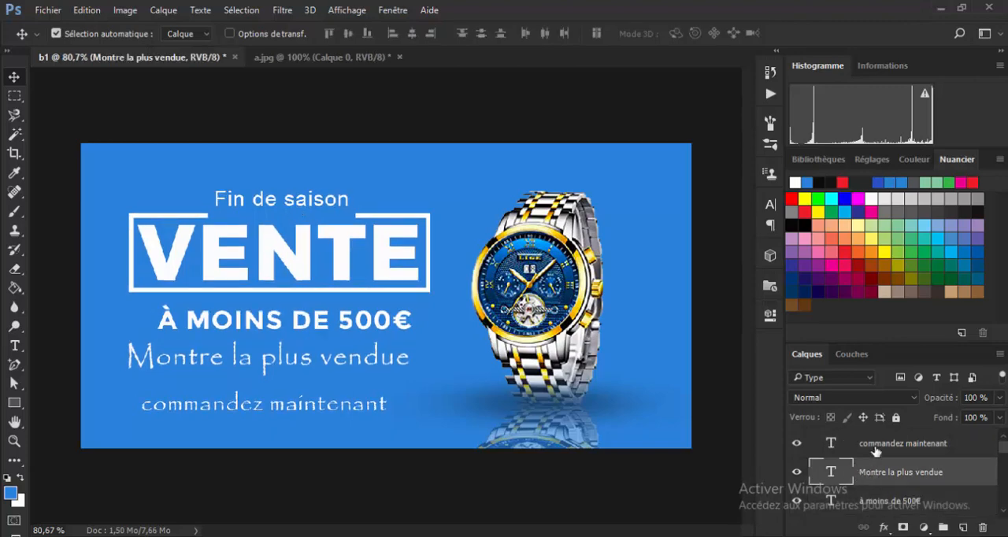
# Move only the Fin de saison text down into the gap in the VENTE frame's upper edge.
pyautogui.click(300, 200)
pyautogui.press('Down')
pyautogui.press('Down')
pyautogui.press('Down')
pyautogui.press('Down')
pyautogui.press('Down')
pyautogui.press('Down')
pyautogui.press('Down')
pyautogui.press('Down')
pyautogui.press('Down')
pyautogui.press('Down')
pyautogui.press('Down')
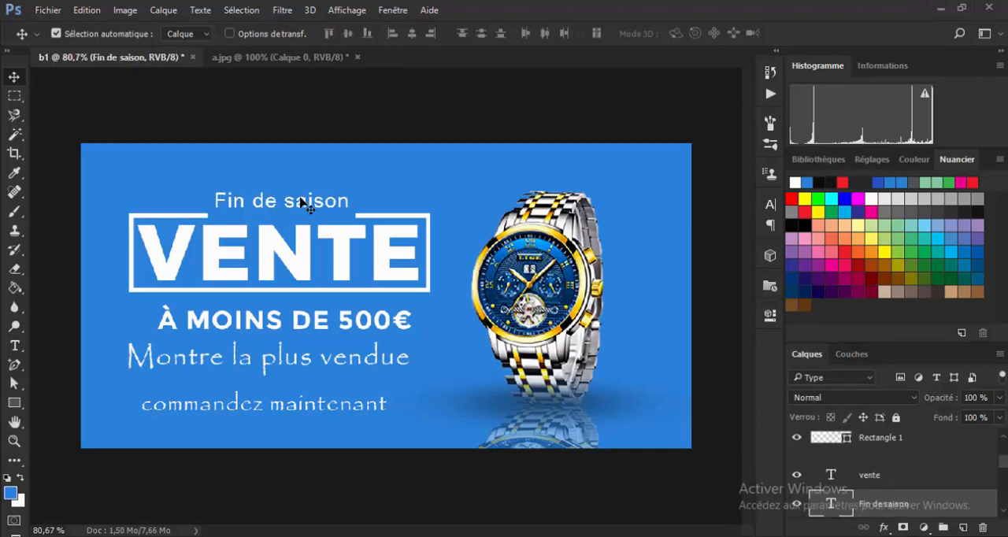
pyautogui.press('Down')
pyautogui.press('Down')
pyautogui.press('Down')
pyautogui.press('Down')
pyautogui.press('Down')
pyautogui.press('Down')
pyautogui.press('Down')
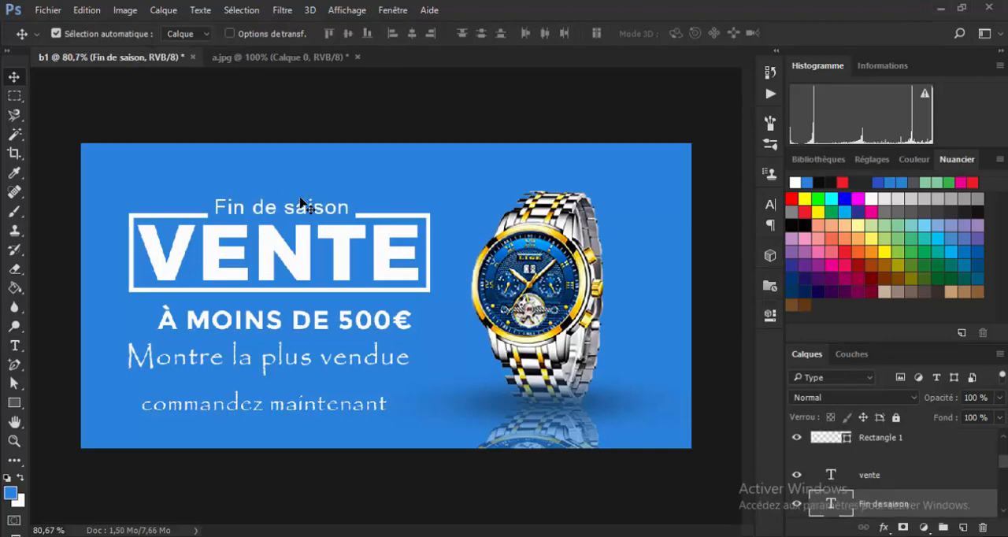
pyautogui.press('Down')
pyautogui.press('Down')
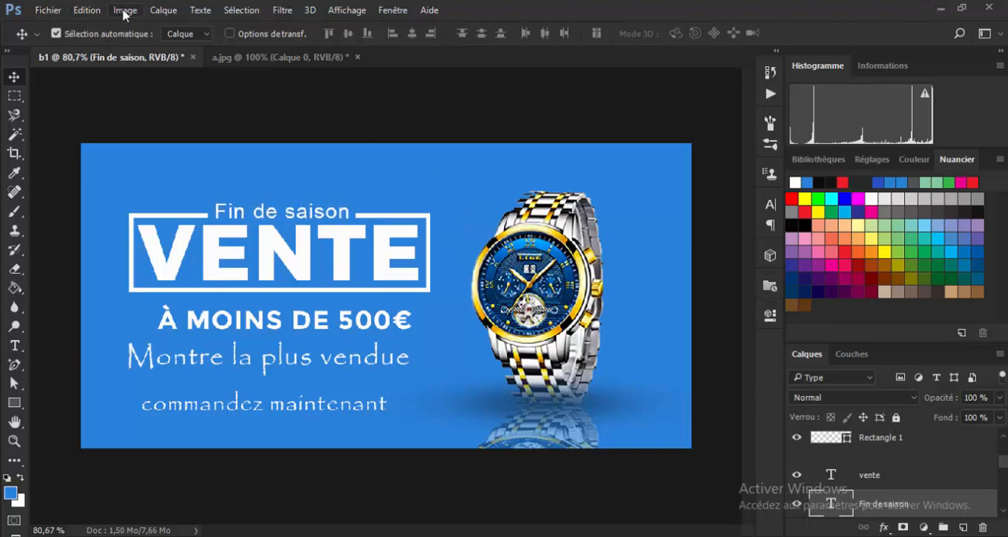
# Flatten the b1 banner's layers into a single background layer.
pyautogui.click(148, 170)
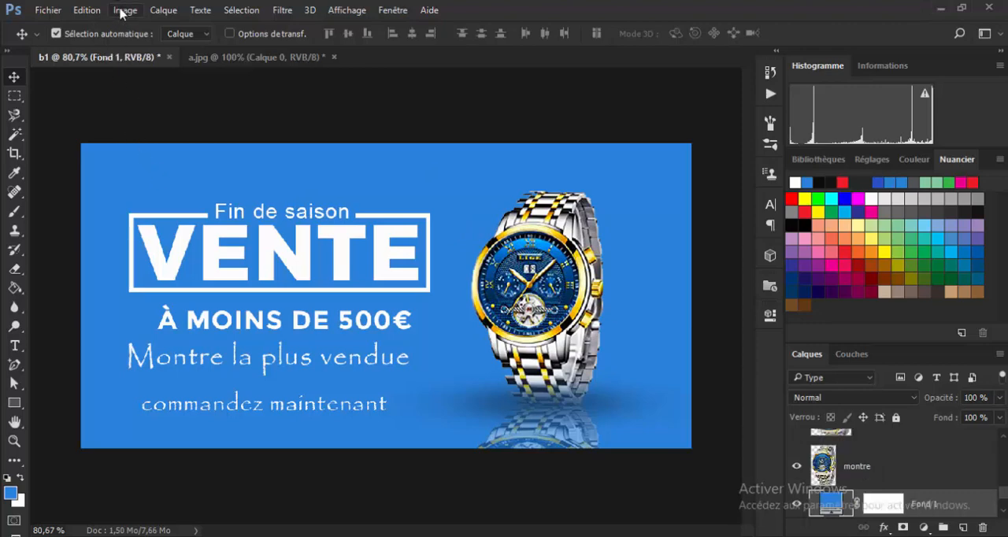
pyautogui.click(124, 11)
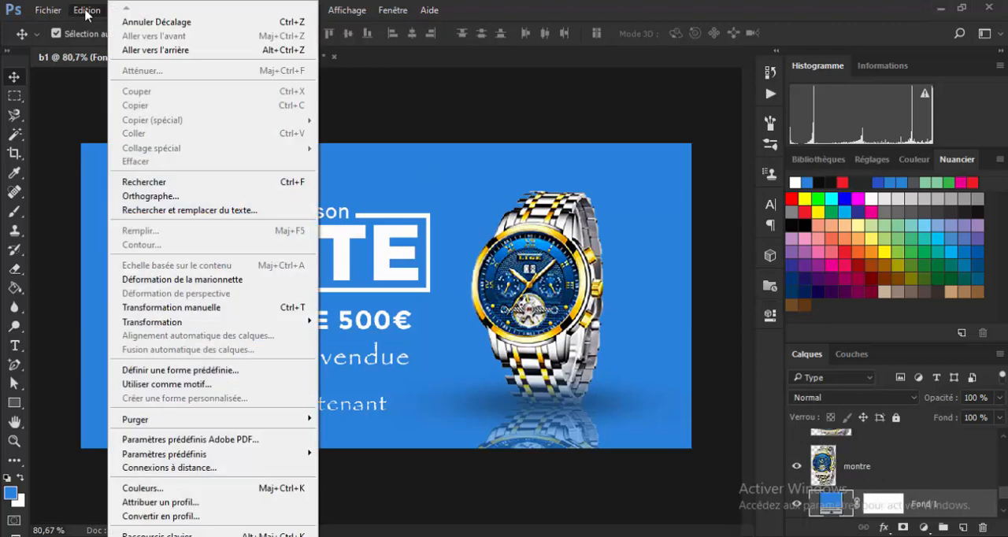
pyautogui.click(86, 11)
pyautogui.click(87, 13)
pyautogui.click(53, 13)
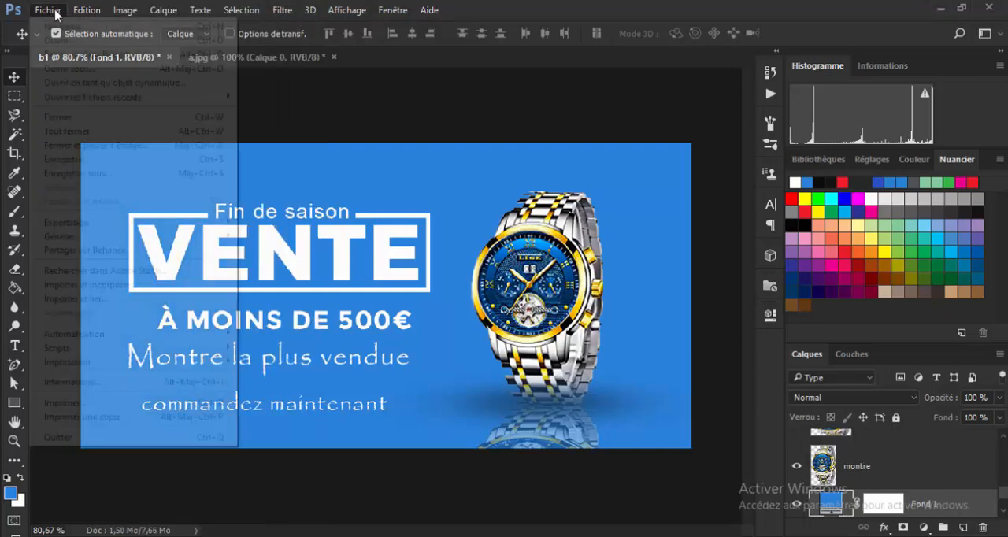
pyautogui.click(167, 14)
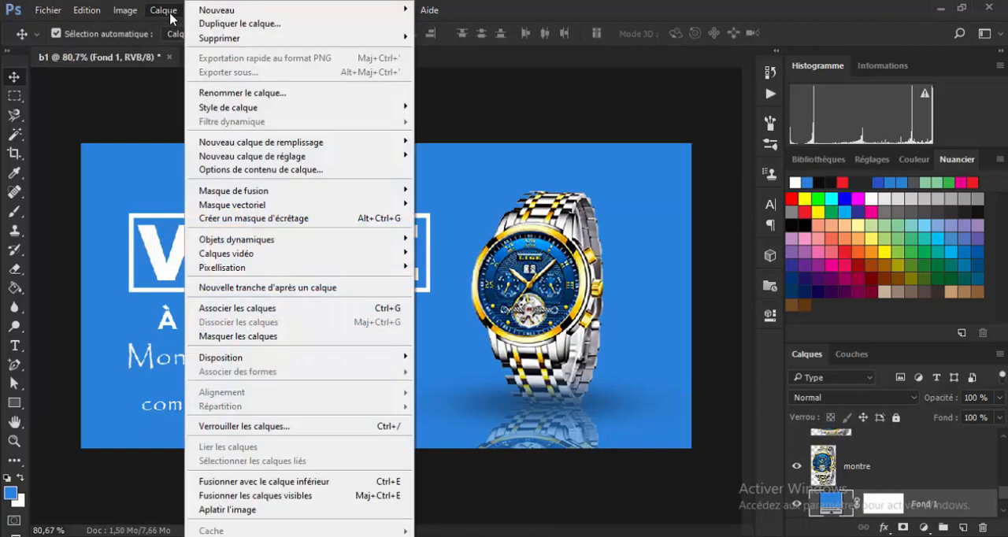
pyautogui.click(273, 511)
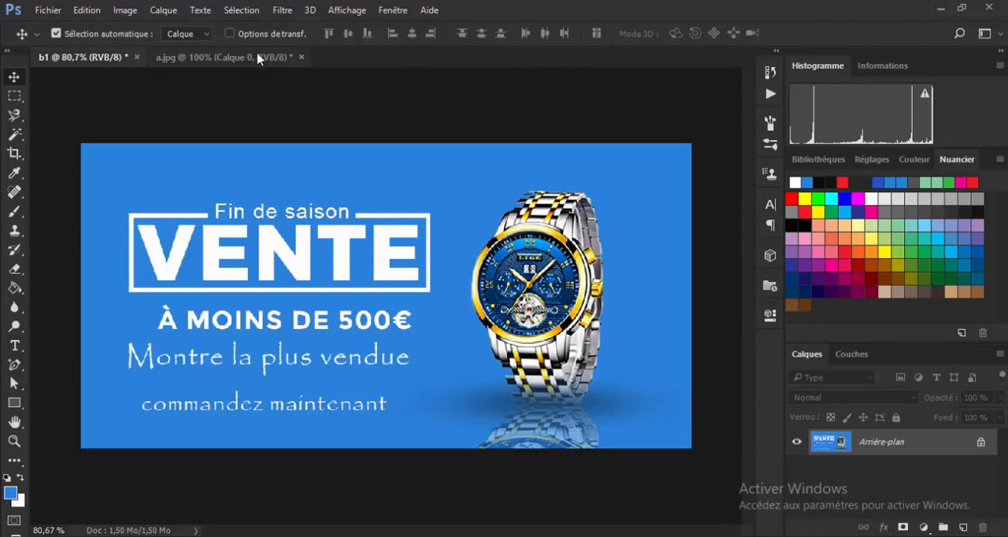
# Open the Camera Raw filter on the flattened banner.
pyautogui.click(282, 10)
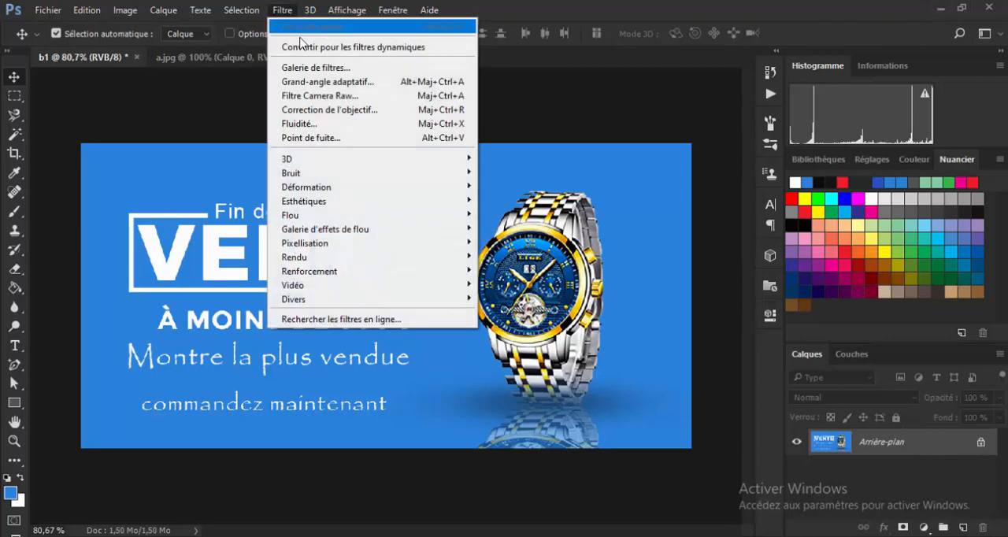
pyautogui.click(323, 98)
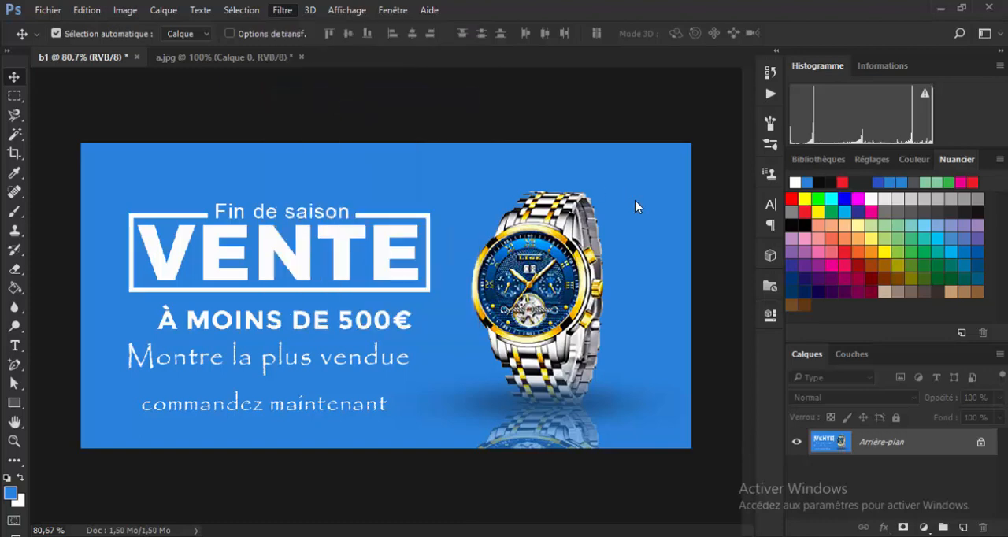
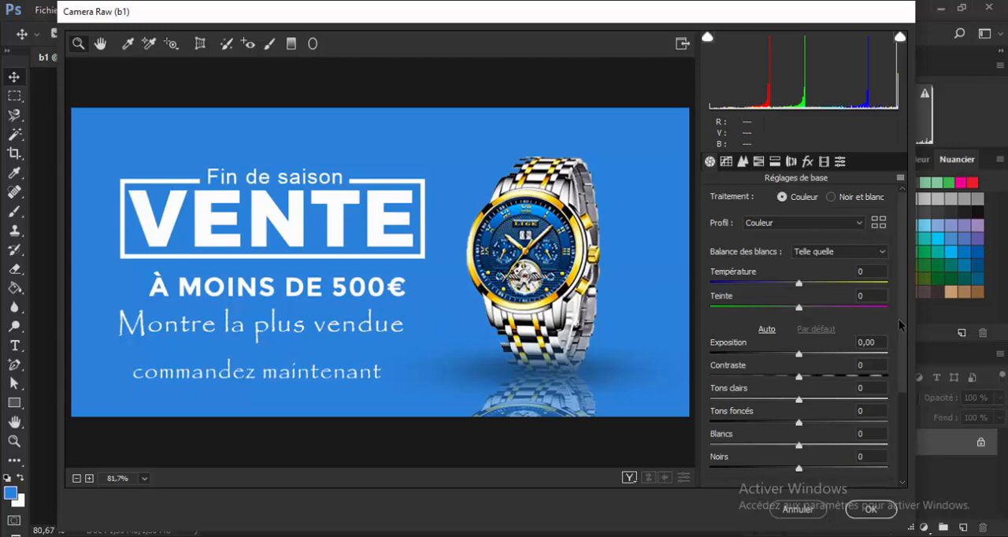
# Set the banner's Textures to +33 and Correction du voile to +20 in the basic adjustments.
pyautogui.moveTo(901, 309); pyautogui.dragTo(902, 418)
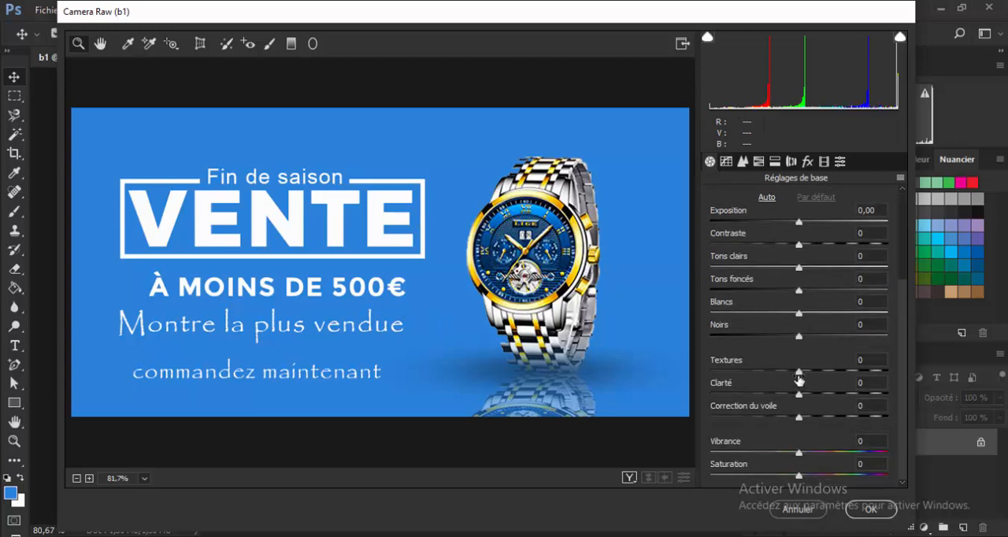
pyautogui.moveTo(799, 374); pyautogui.dragTo(828, 377)
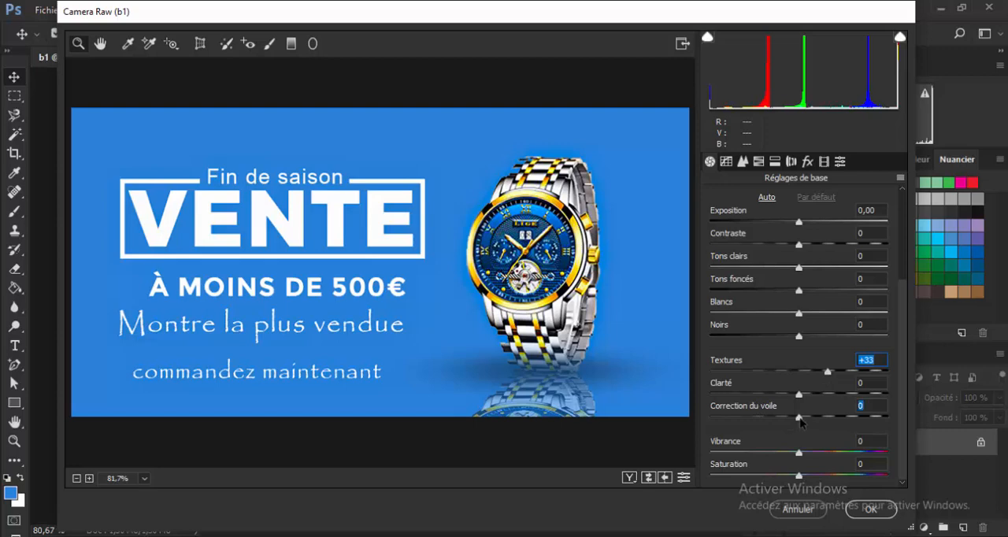
pyautogui.moveTo(798, 418); pyautogui.dragTo(816, 422)
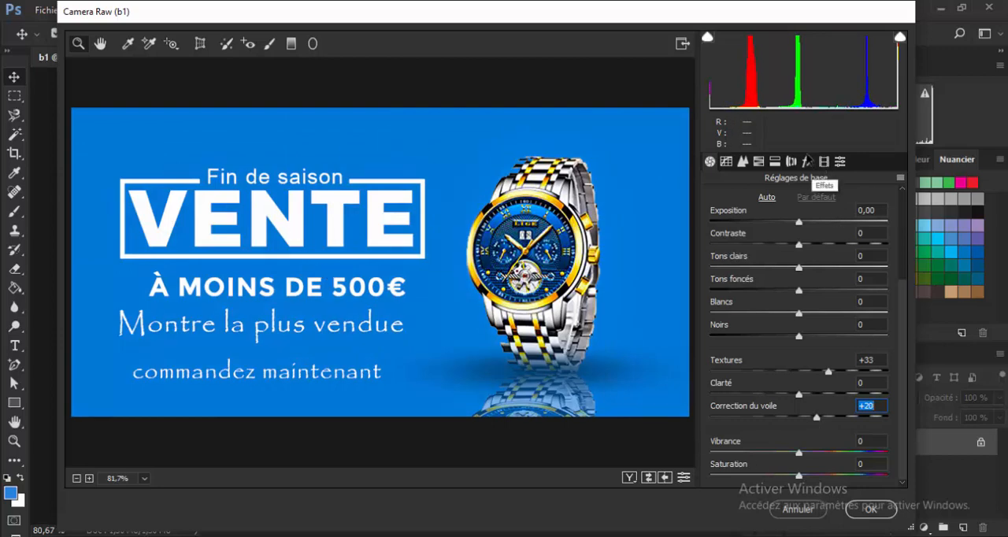
# Darken the banner's edges with a post-crop vignette (Vignetage après recadrage) at Niveau -52 and apply the Camera Raw filter.
pyautogui.click(807, 161)
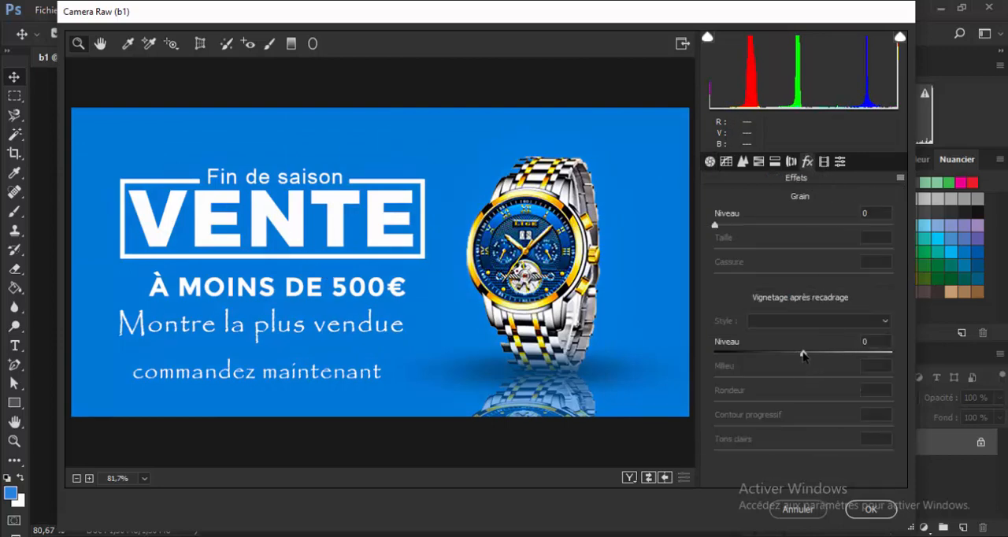
pyautogui.moveTo(803, 355); pyautogui.dragTo(882, 366)
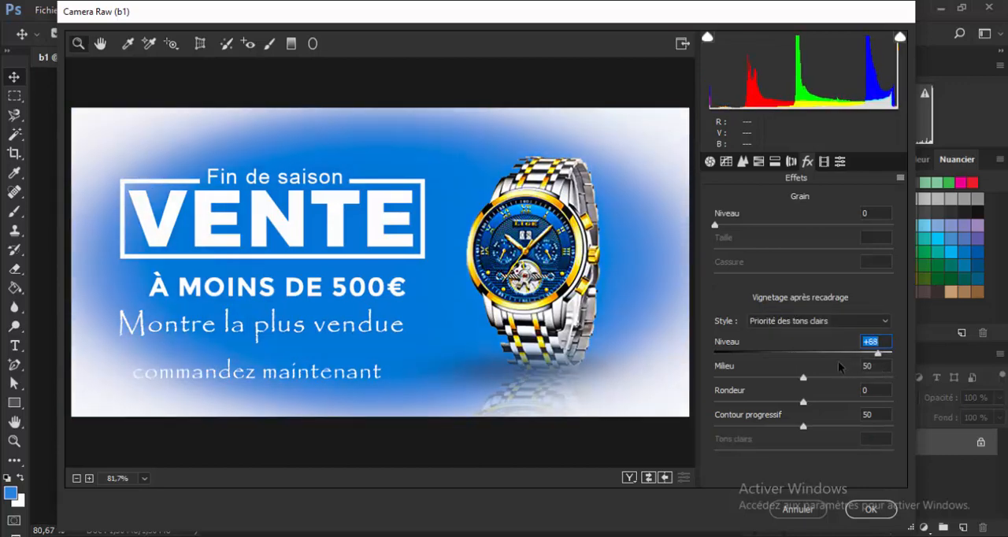
pyautogui.moveTo(837, 360); pyautogui.dragTo(756, 354)
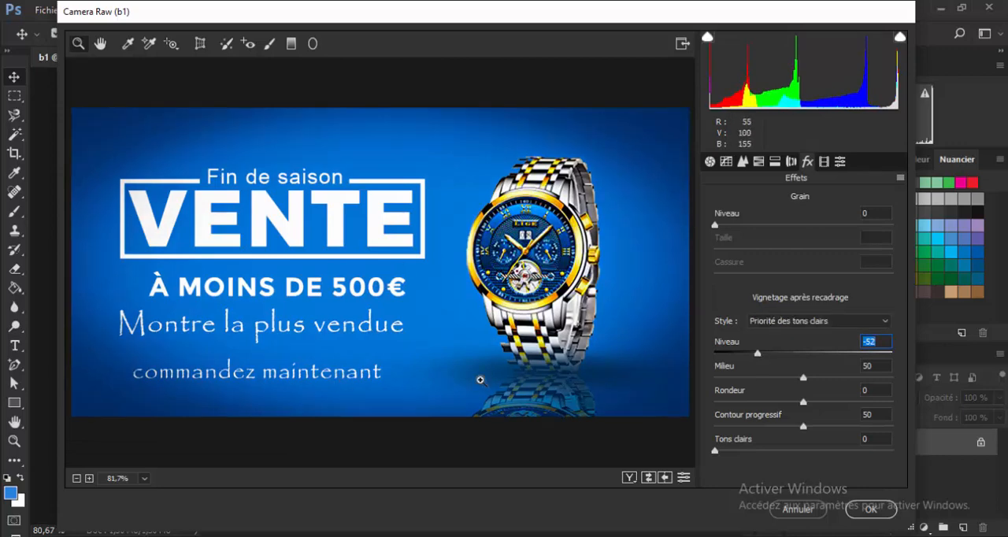
pyautogui.click(871, 510)
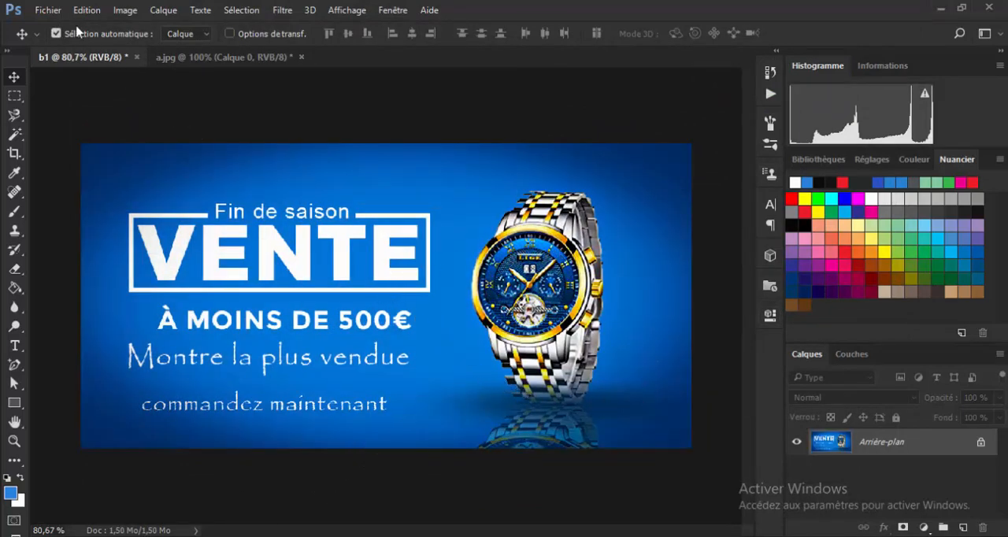
# Quick-export the banner in PNG format into the projet folder under the file name test2.png.
pyautogui.click(50, 10)
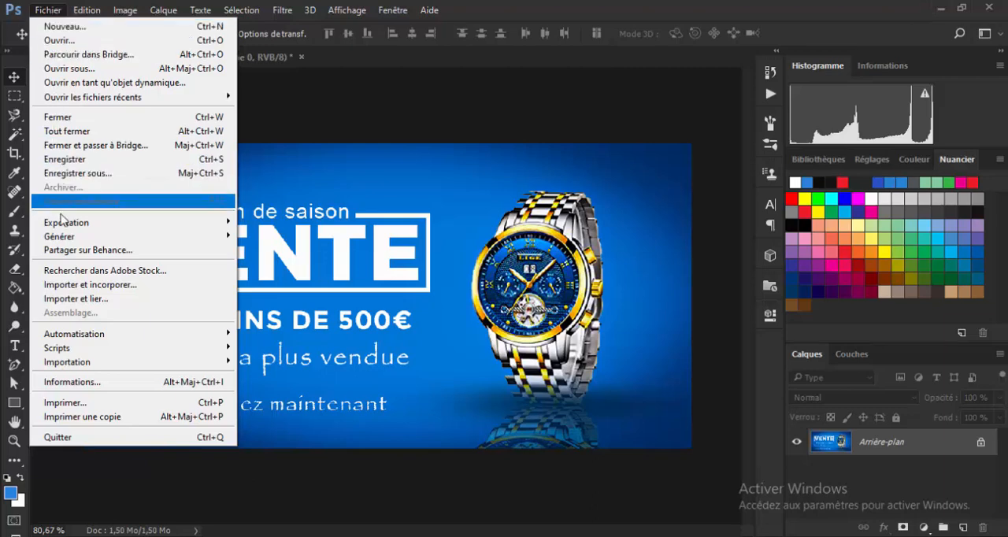
pyautogui.moveTo(135, 225)
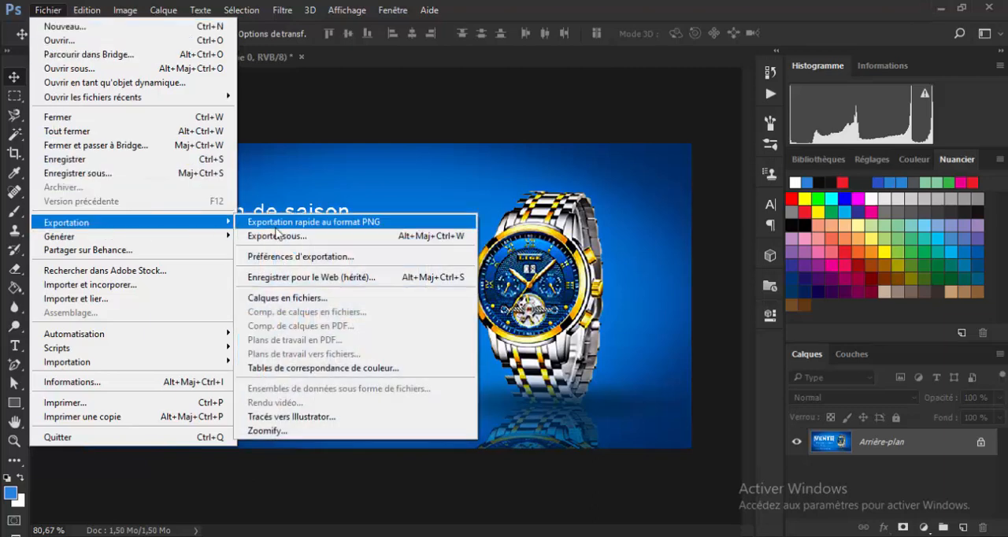
pyautogui.click(337, 228)
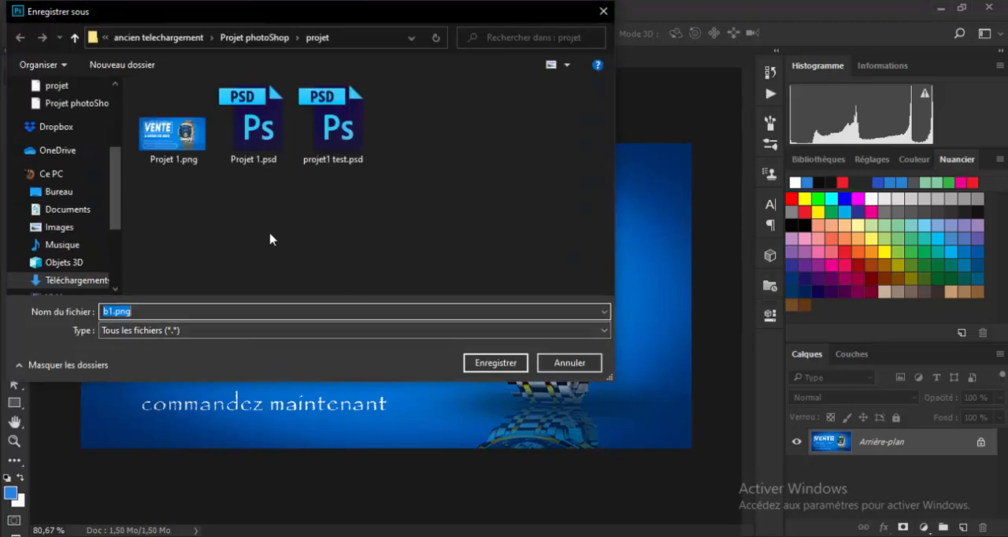
pyautogui.click(111, 310)
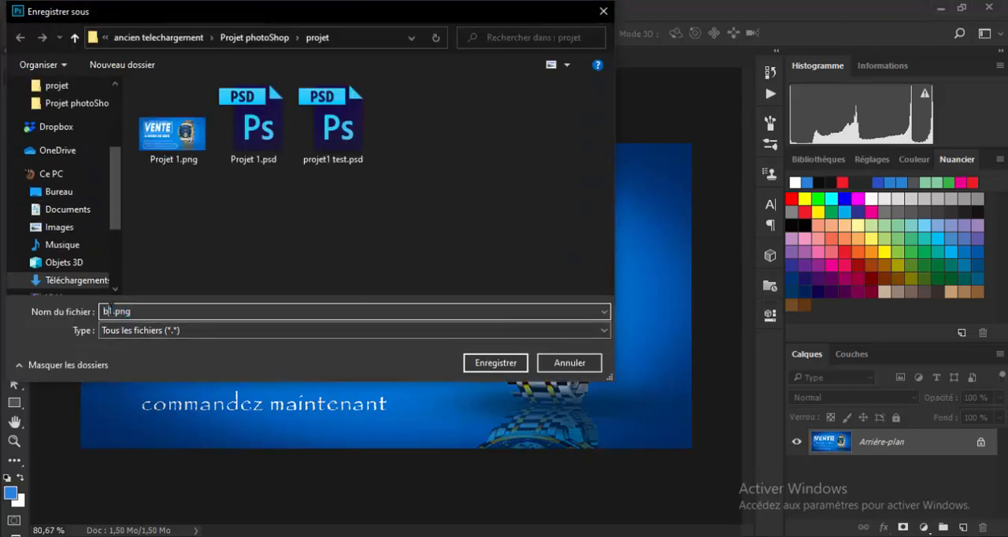
pyautogui.press('BackSpace')
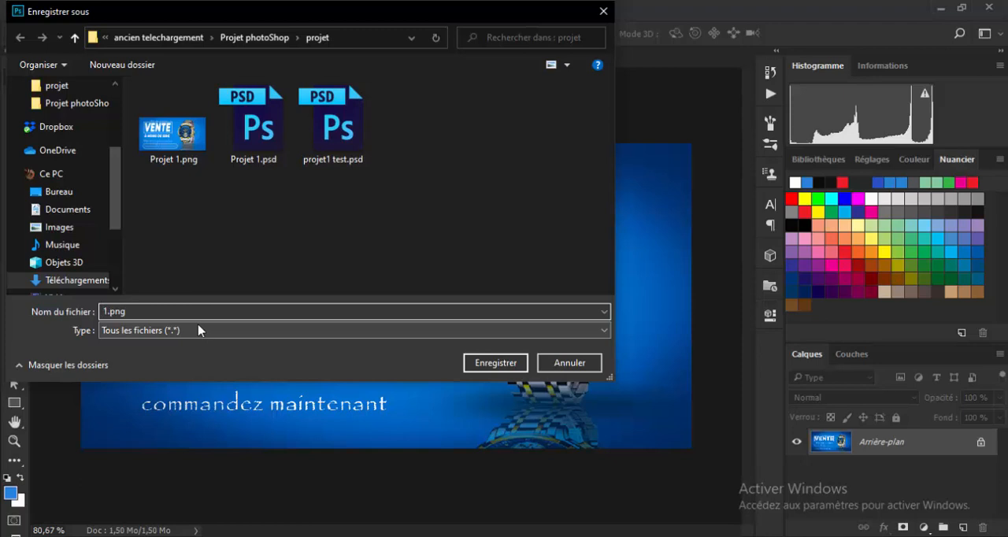
pyautogui.write('test2')
pyautogui.press('Delete')
pyautogui.click(483, 367)
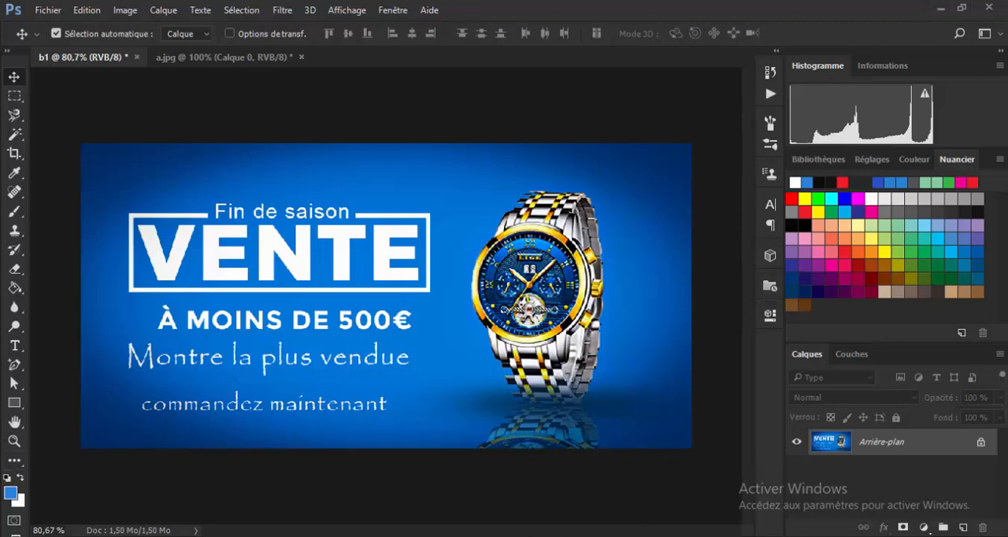
# Switch to File Explorer, go to the projet folder inside Projet photoShop and open test2.png to view it.
pyautogui.click(391, 536)
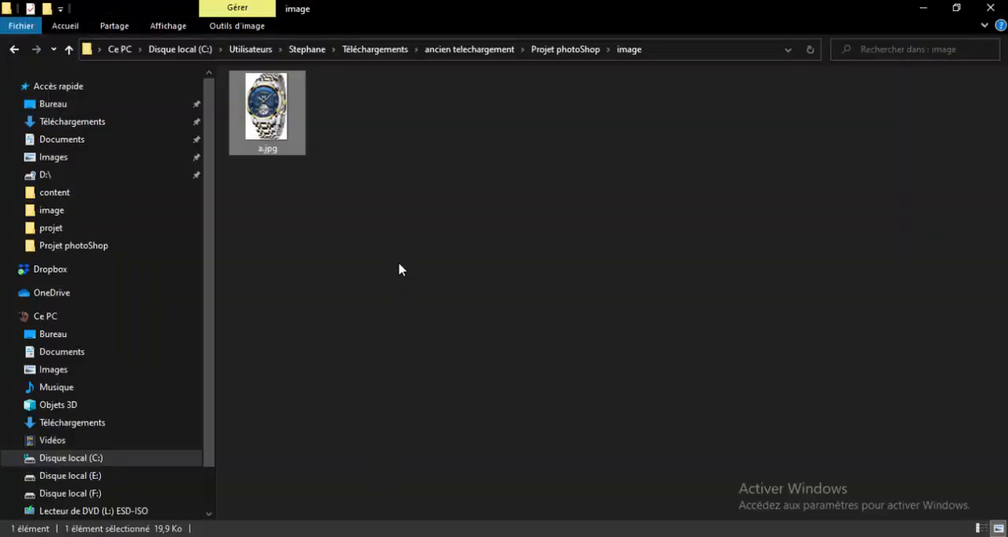
pyautogui.click(469, 52)
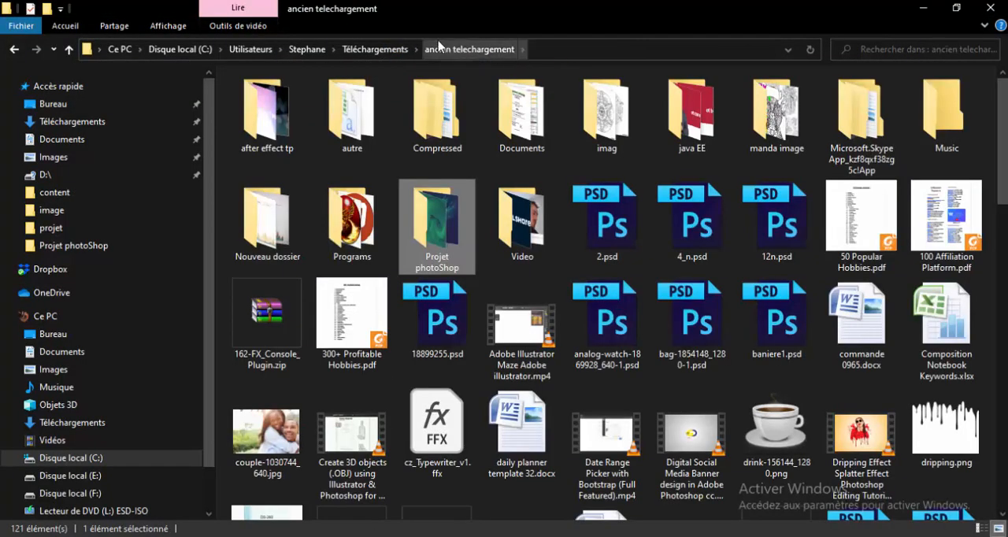
pyautogui.doubleClick(440, 222)
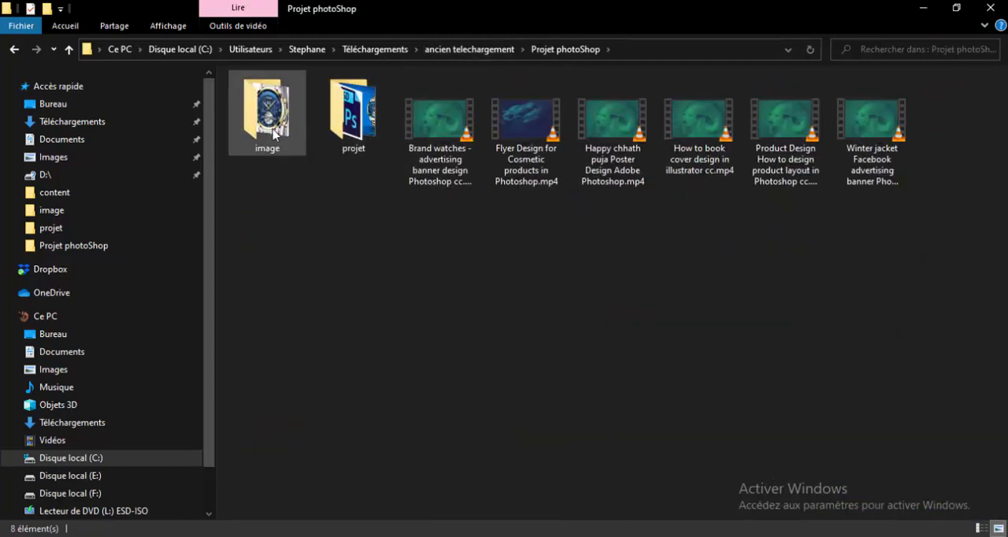
pyautogui.doubleClick(359, 116)
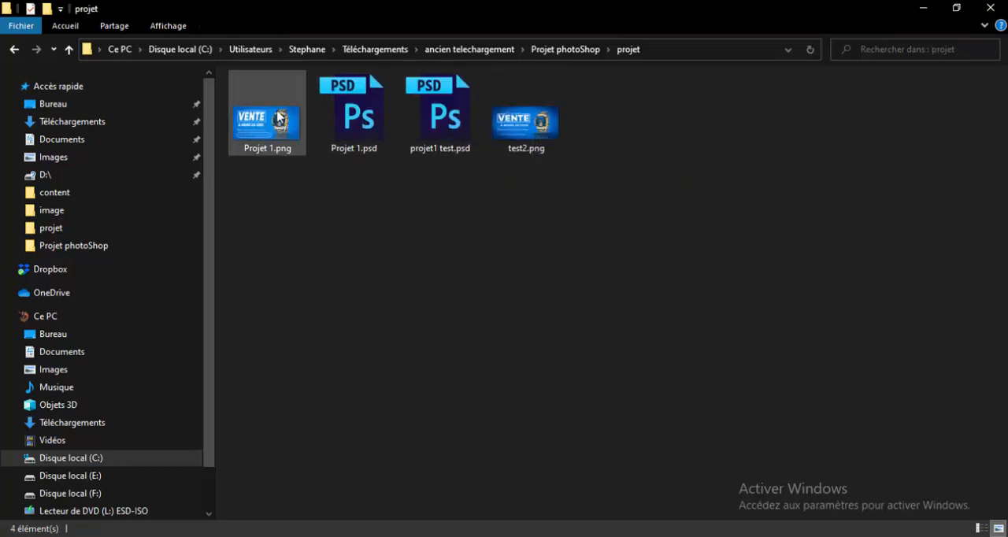
pyautogui.doubleClick(528, 130)
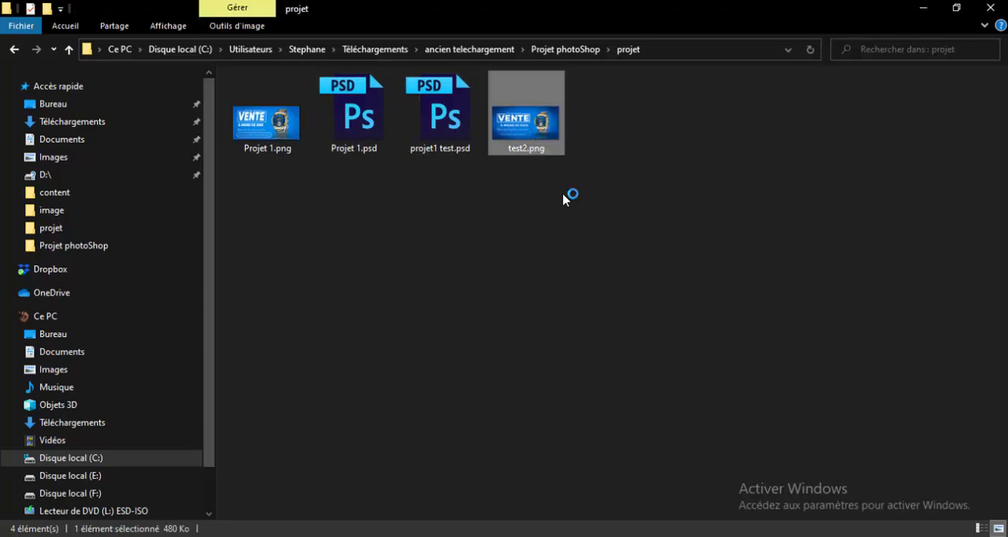